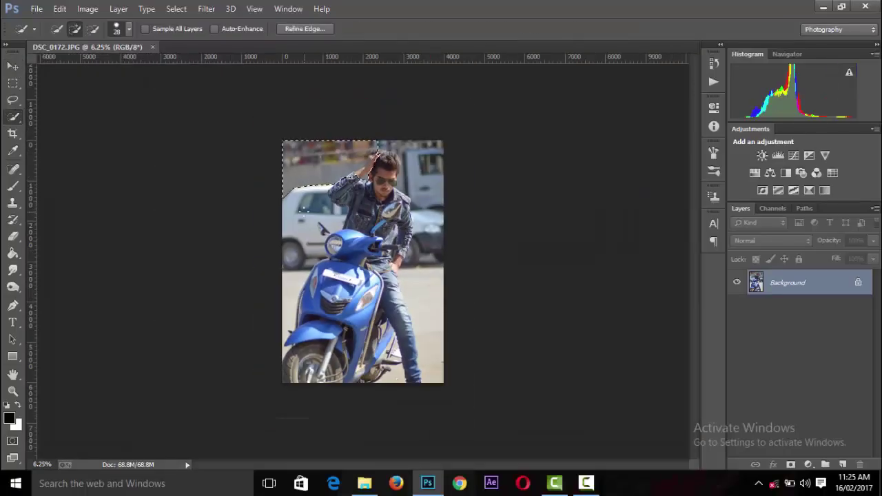
- Clear the selection, switch to the Pen tool and zoom in on the scooter's front wheel
key("ctrl+d")
key("p")
key("ctrl+plus")
key("ctrl+plus")
key("ctrl+plus")
left_click_drag(410, 381, 522, 308)
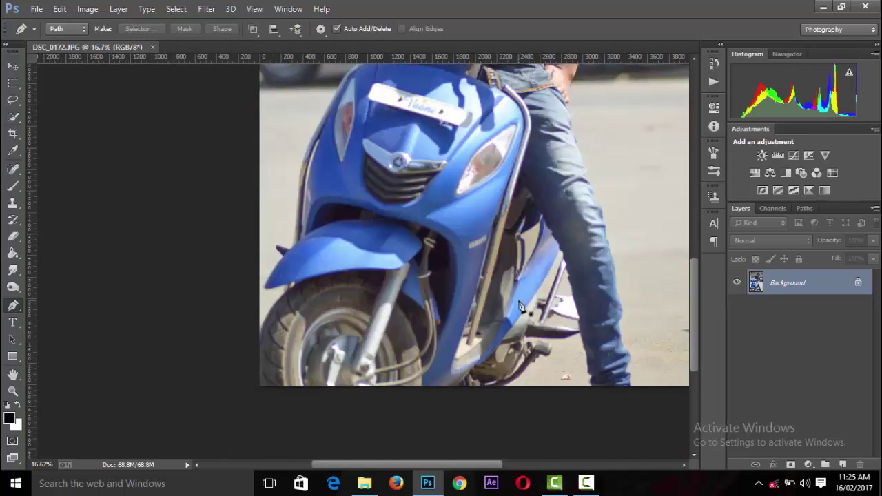
key("ctrl+plus")
key("ctrl+plus")
key("ctrl+plus")
key("ctrl+plus")
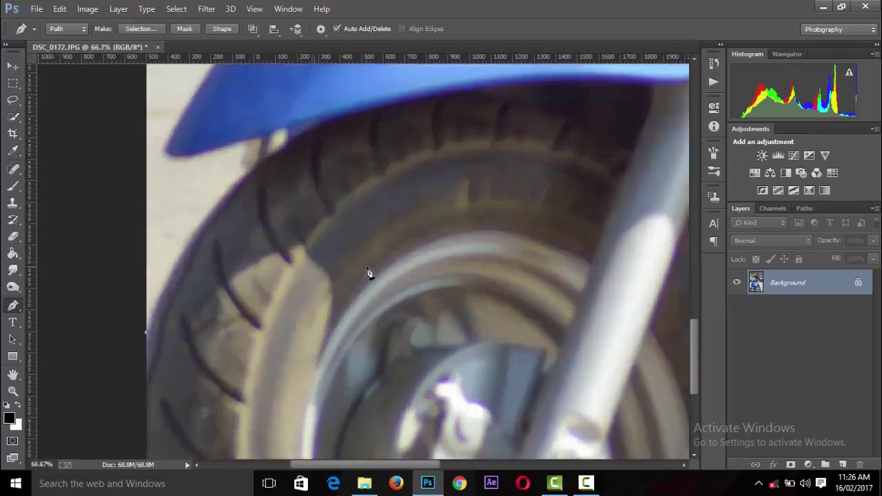
key("ctrl+plus")
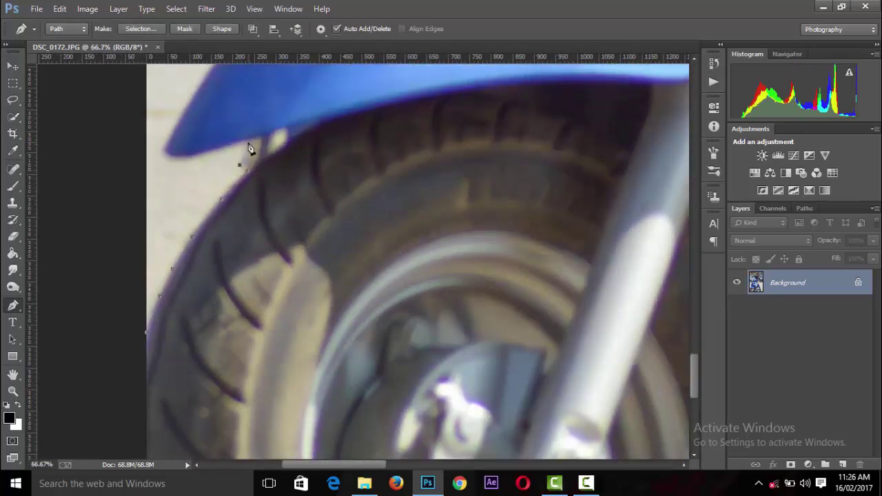
- Start the pen path at the front tyre's edge and trace up the fender
left_click(247, 144)
scroll(205, 341, "up", 5)
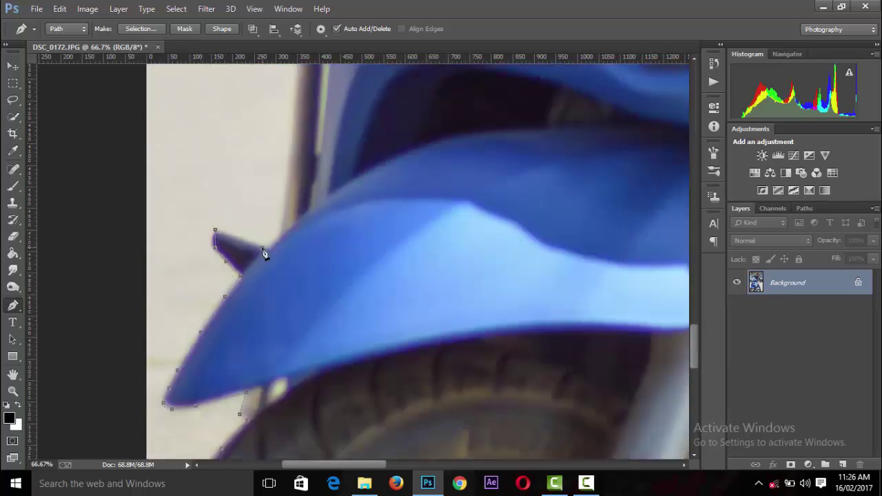
left_click(282, 222)
left_click(292, 144)
scroll(292, 144, "up", 4)
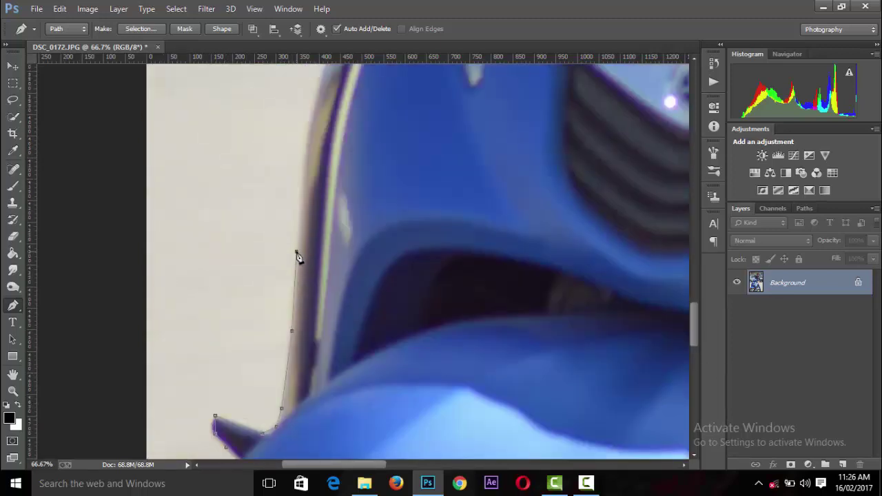
left_click(300, 188)
scroll(697, 322, "up", 4)
- Continue the path up the scooter's front body and panel toward the headlight
left_click(315, 263)
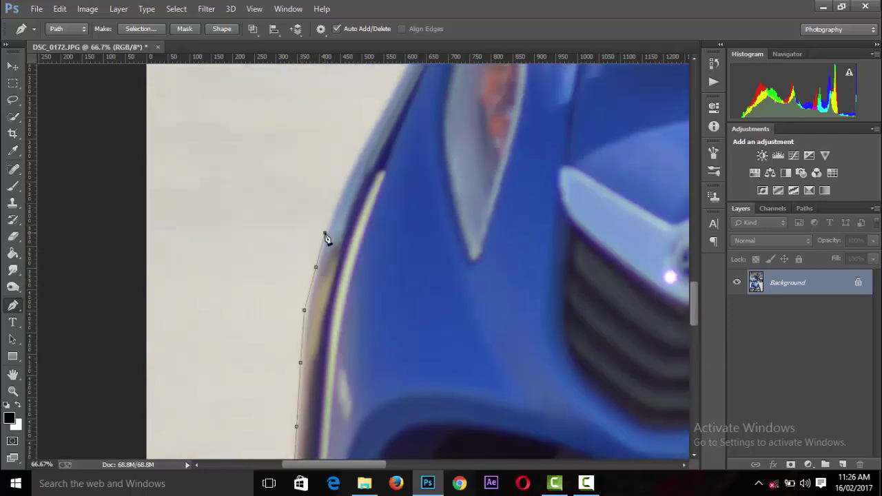
left_click(324, 229)
left_click(338, 198)
left_click(358, 154)
scroll(693, 289, "up", 3)
left_click(386, 260)
left_click(412, 205)
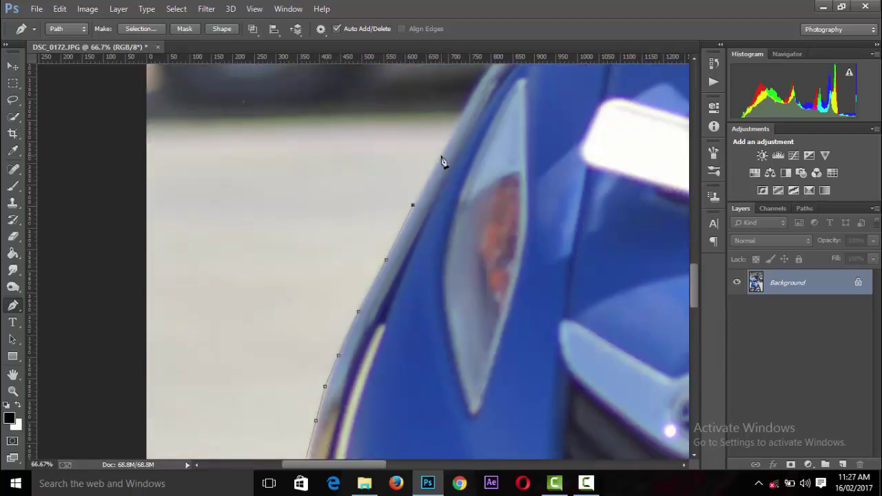
scroll(704, 291, "up", 3)
left_click(460, 317)
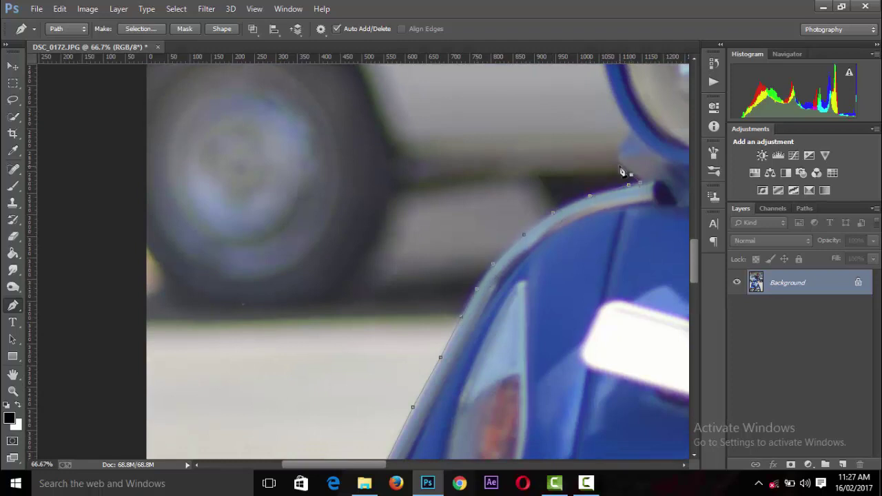
- Trace the path along the headlight arm and around the mirror
scroll(698, 259, "up", 4)
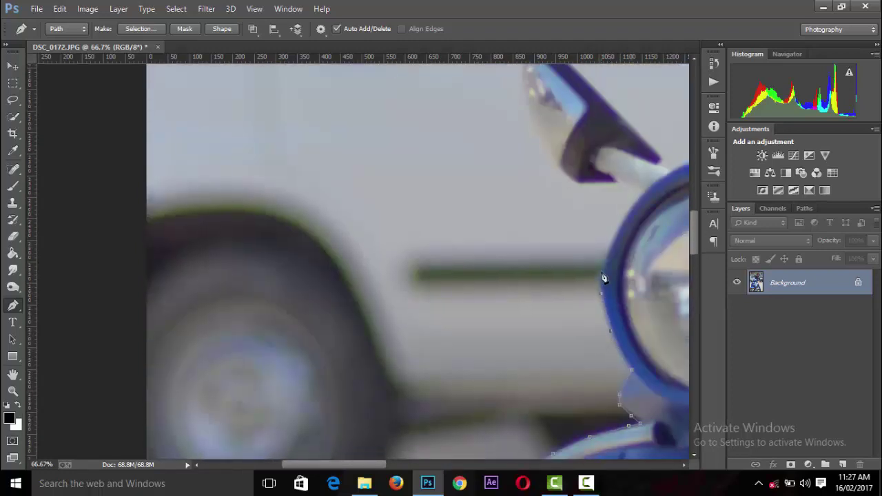
left_click(618, 183)
left_click(604, 182)
left_click(557, 162)
left_click(539, 136)
scroll(539, 138, "up", 2)
left_click(526, 210)
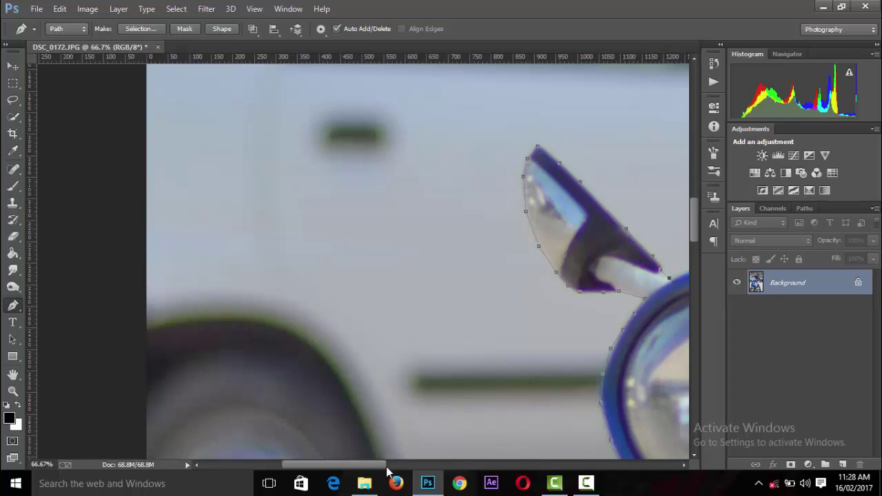
- Extend the path along the scooter's top edge
left_click_drag(384, 465, 443, 465)
left_click(394, 238)
left_click(424, 228)
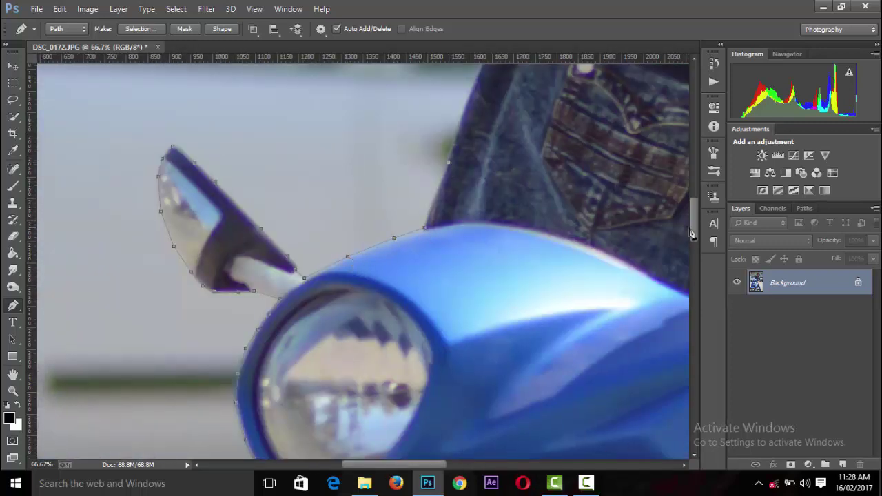
left_click_drag(691, 233, 692, 209)
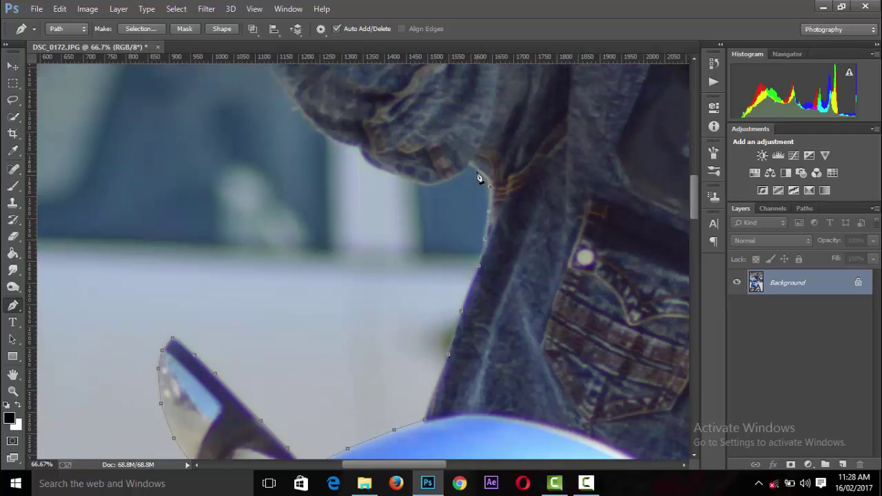
- Carry the path up the denim jacket's edge toward the raised sleeve
left_click(404, 178)
left_click(383, 172)
left_click_drag(693, 194, 693, 175)
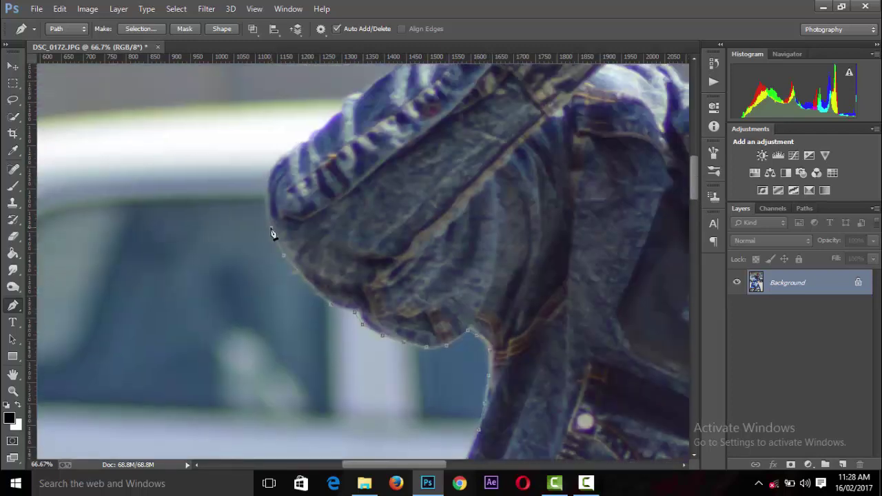
left_click(291, 151)
left_click(306, 139)
left_click(321, 128)
left_click(343, 110)
left_click_drag(693, 182, 694, 164)
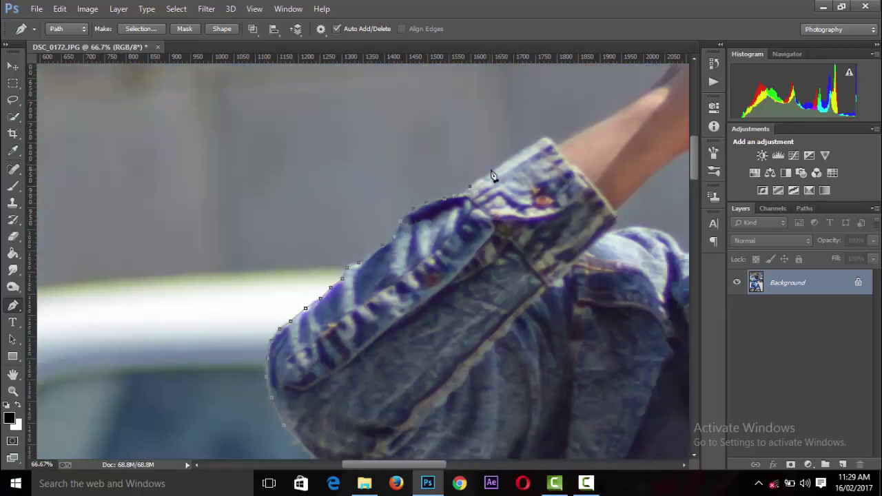
- Pan across the zoomed view and add path anchors along the jacket shoulder and edge
scroll(472, 400, "right", 10)
scroll(473, 400, "up", 5)
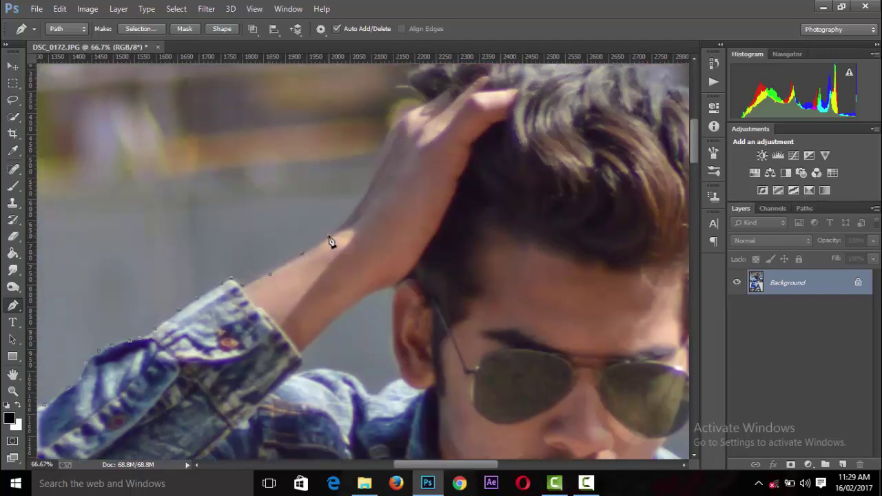
scroll(366, 195, "up", 2)
scroll(455, 167, "up", 2)
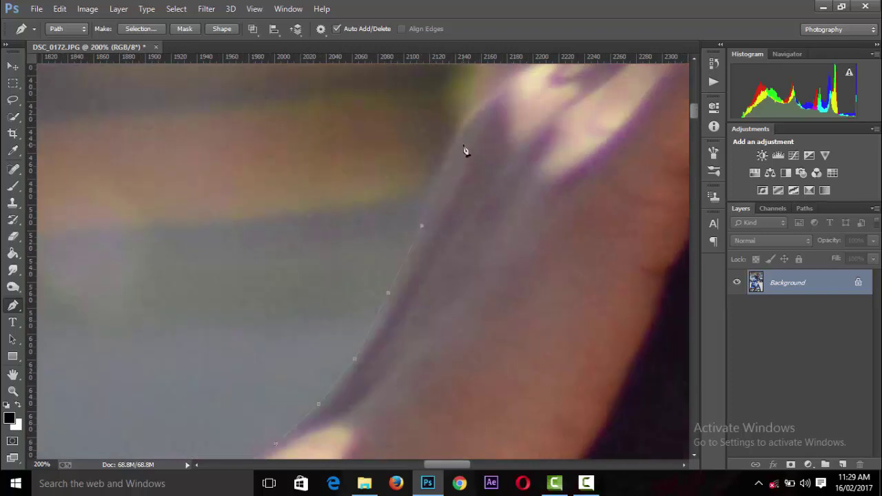
scroll(694, 99, "up", 3)
scroll(503, 321, "up", 2)
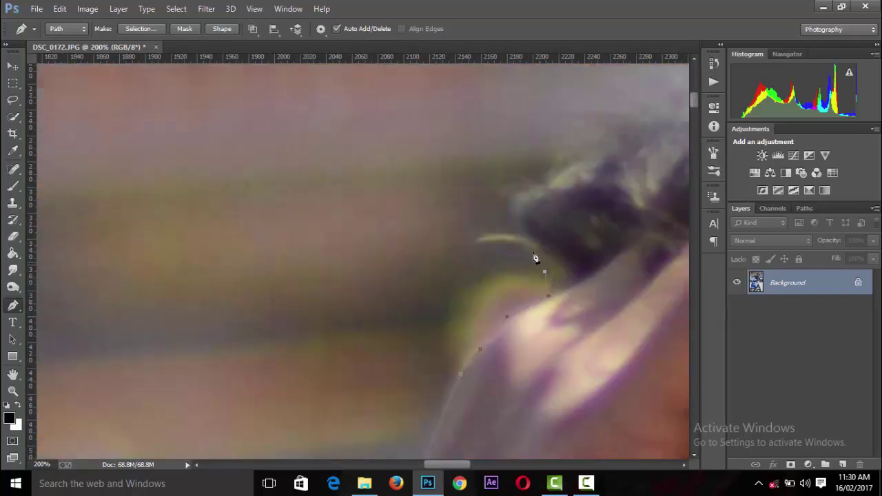
scroll(502, 197, "down", 2)
scroll(545, 317, "right", 5)
scroll(545, 317, "down", 2)
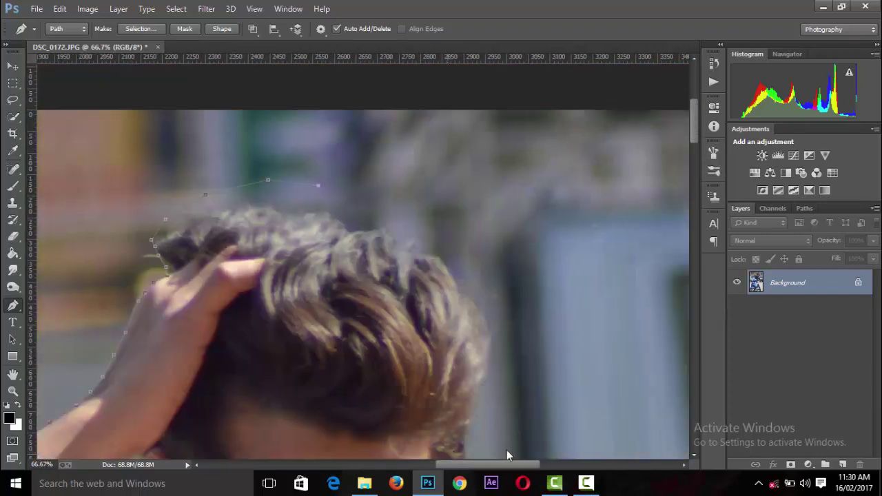
scroll(492, 324, "down", 2)
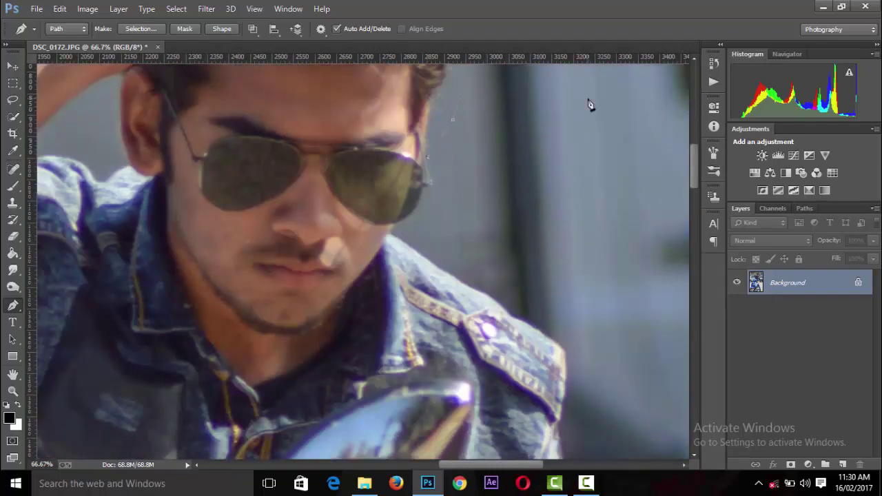
scroll(589, 105, "up", 1)
scroll(580, 241, "up", 1)
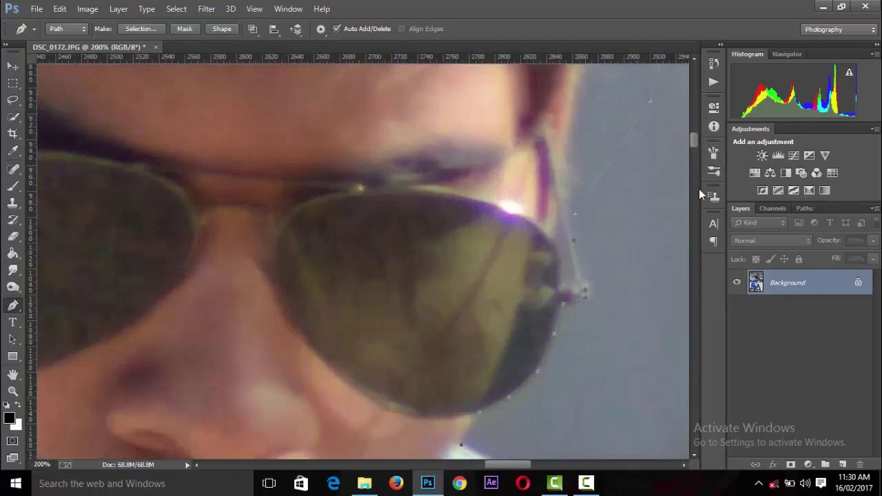
scroll(552, 203, "down", 3)
scroll(617, 310, "right", 2)
scroll(503, 404, "right", 2)
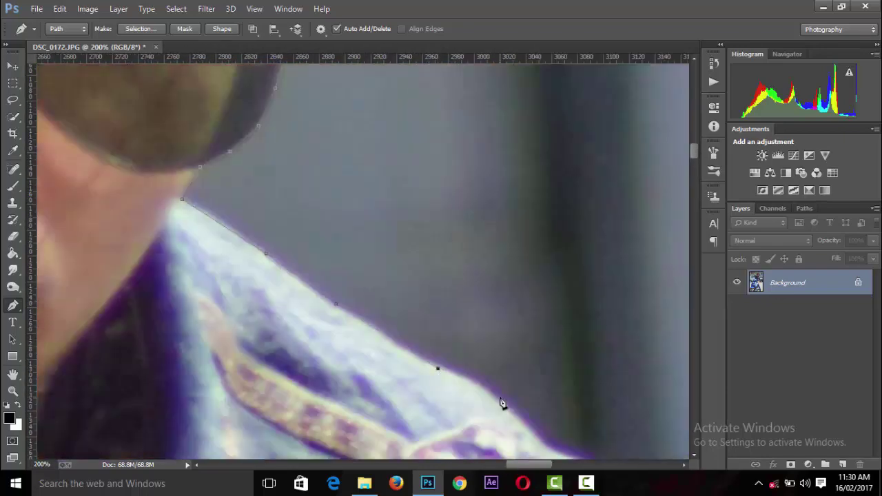
scroll(693, 164, "down", 2)
scroll(351, 349, "right", 5)
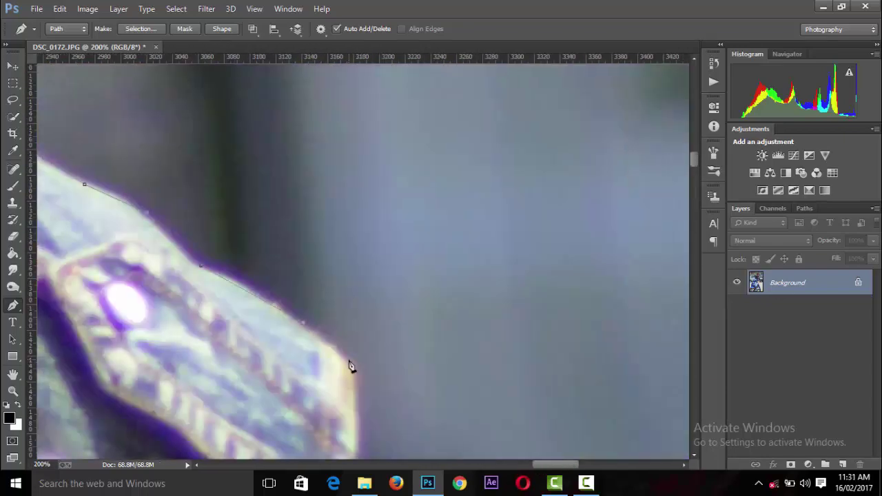
left_click(348, 363)
left_click(353, 409)
scroll(353, 408, "down", 3)
left_click(350, 268)
left_click(336, 329)
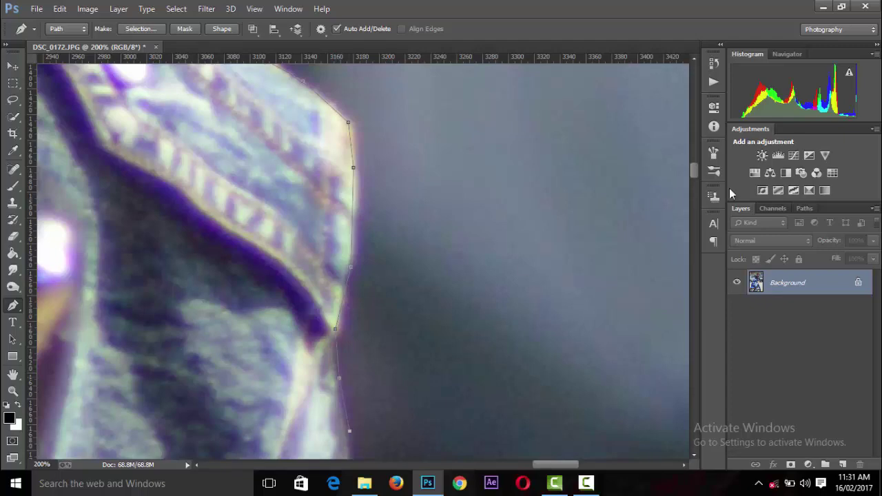
- Continue the pen path down the jacket's right edge
scroll(352, 255, "down", 4)
left_click(351, 253)
left_click(378, 318)
left_click(382, 355)
left_click(397, 383)
left_click(425, 416)
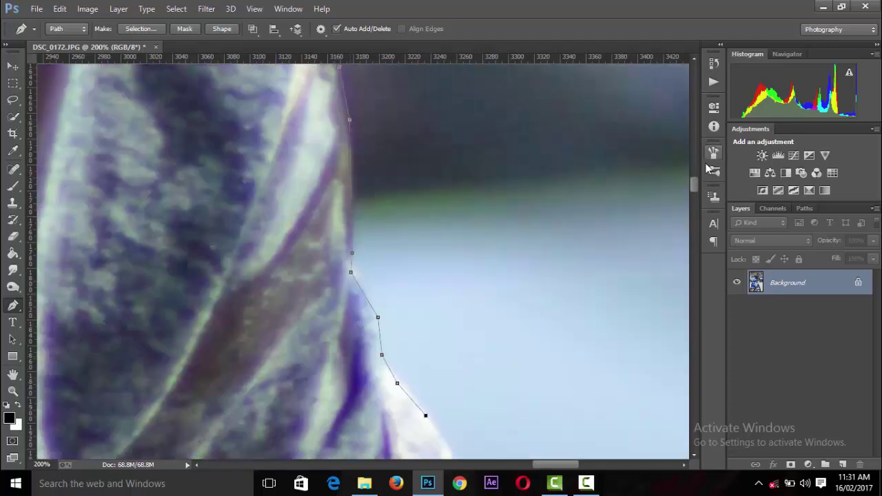
scroll(459, 173, "down", 5)
- Trace the path around the jacket's curved bulge
left_click(425, 103)
left_click(455, 154)
left_click(460, 278)
left_click(444, 324)
left_click(409, 355)
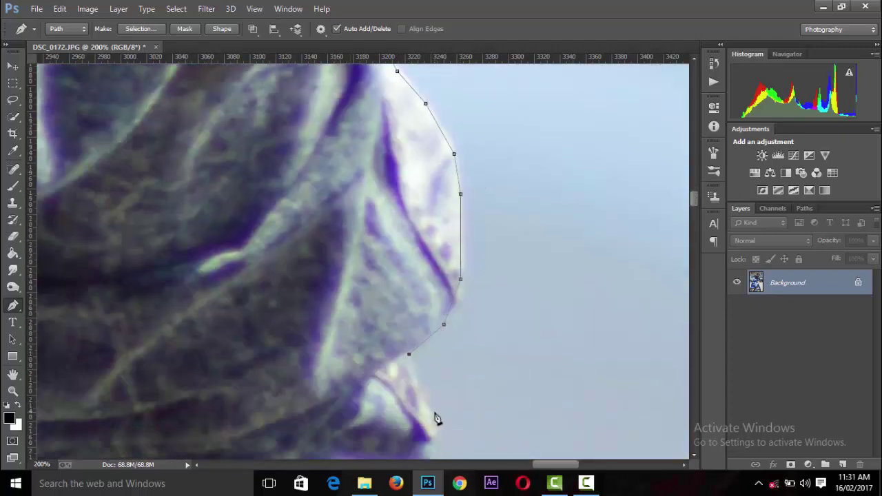
left_click(433, 413)
scroll(693, 218, "down", 4)
- Follow the jacket's folds further down with more anchors
left_click(435, 161)
left_click(435, 192)
left_click(422, 224)
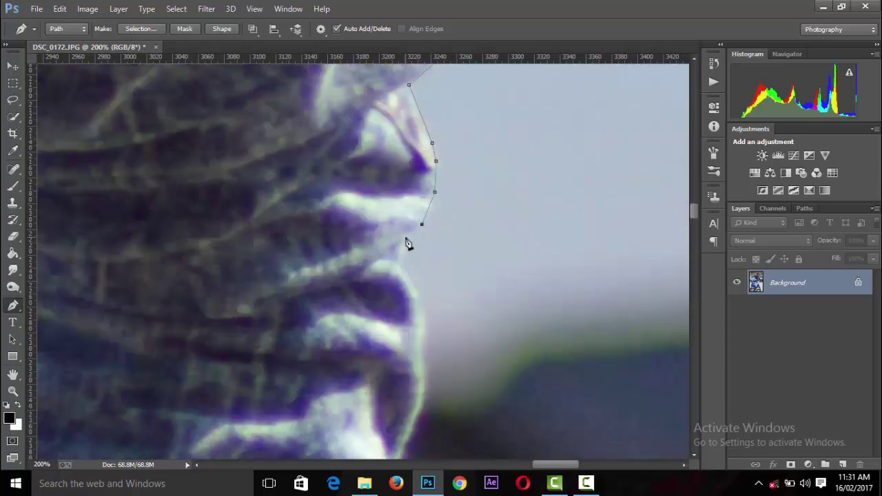
left_click(407, 272)
left_click(419, 296)
left_click(430, 329)
left_click(426, 360)
left_click(418, 420)
scroll(695, 221, "down", 4)
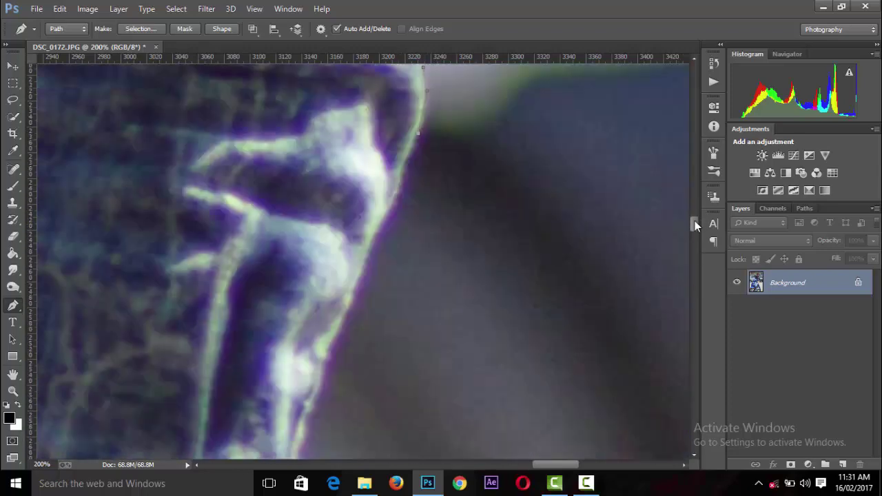
- Finish the path down the lower jacket edge to where it meets skin
left_click(304, 442)
scroll(693, 241, "down", 4)
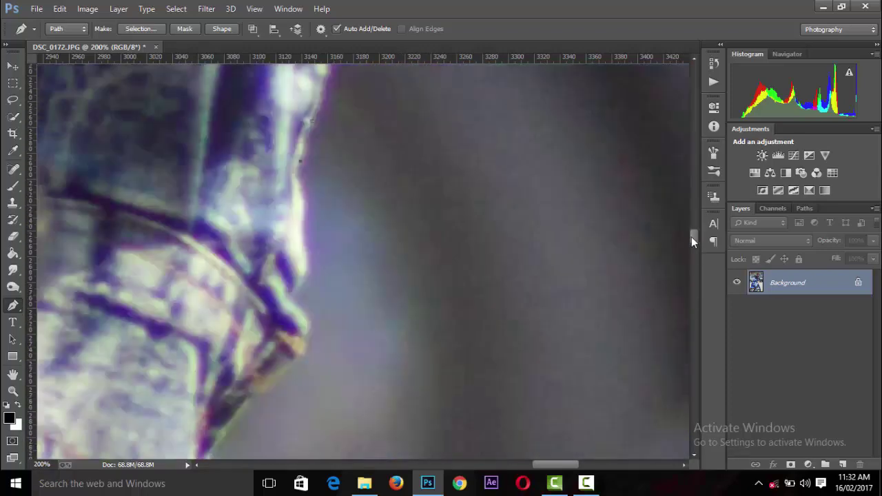
left_click(306, 245)
left_click(303, 281)
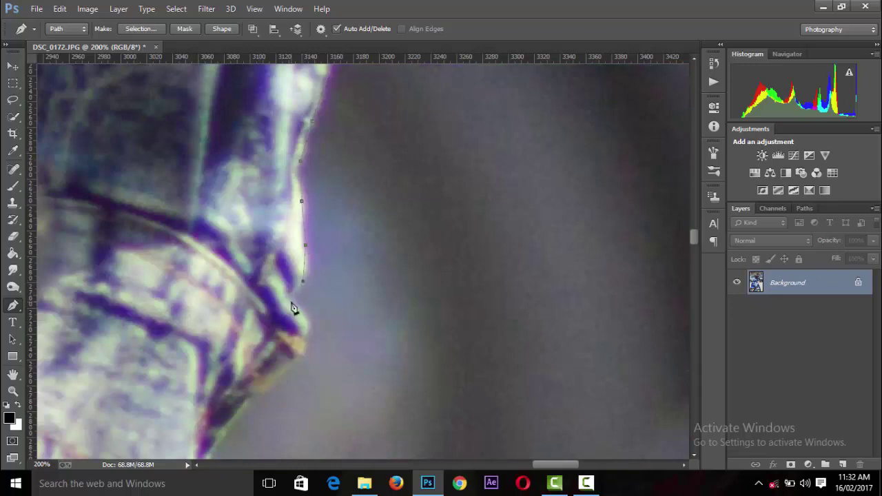
left_click(220, 441)
scroll(220, 445, "down", 4)
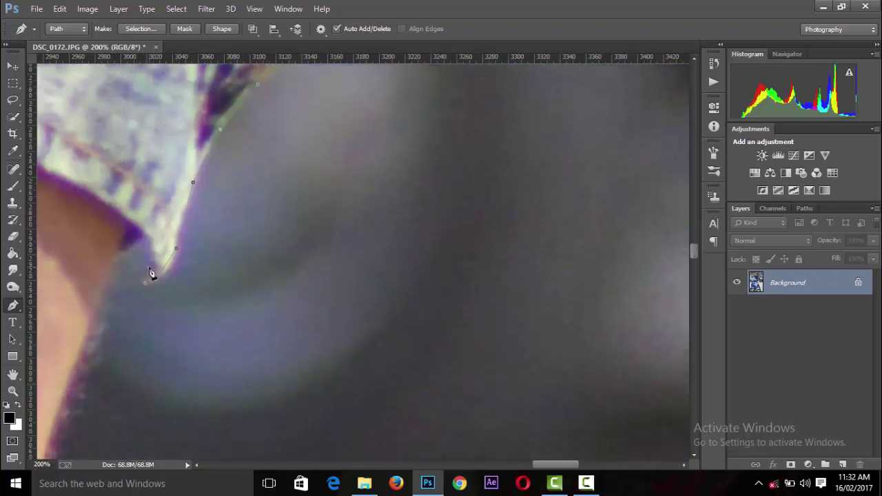
- Continue the pen path around the hand and fingers toward the jeans
key("ctrl+0")
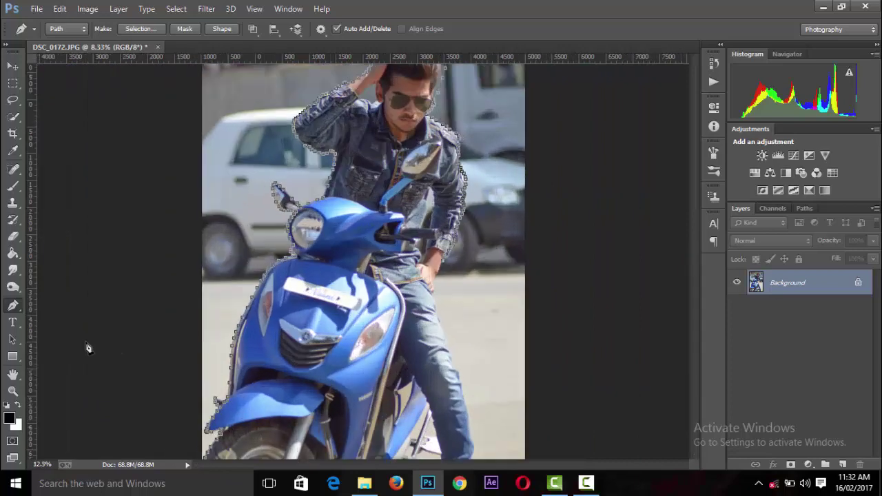
key("ctrl+plus")
key("ctrl+plus")
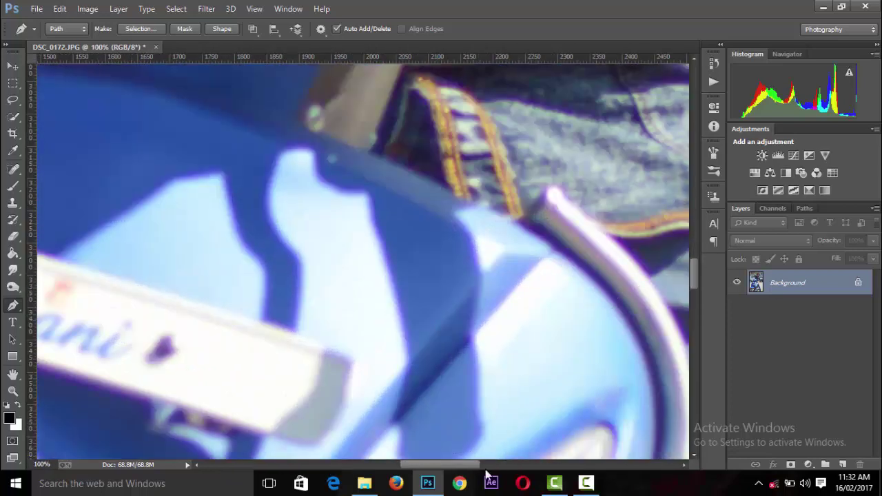
key("ctrl+plus")
scroll(675, 259, "up", 3)
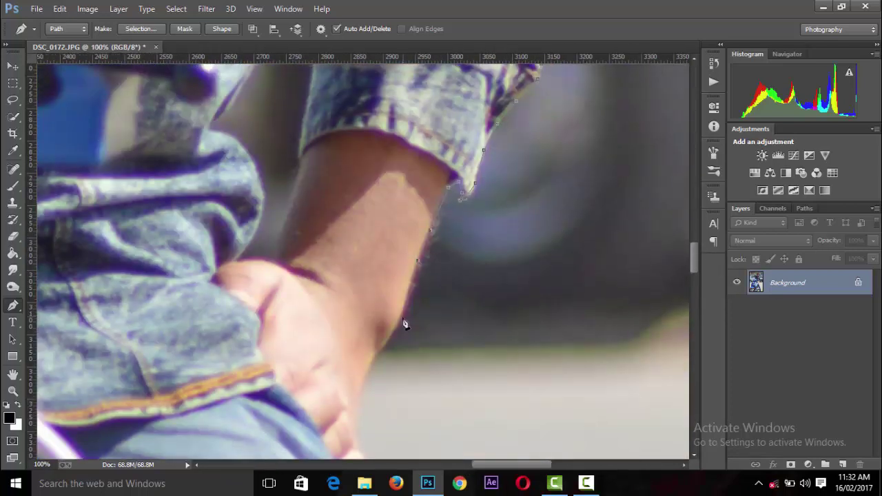
left_click(373, 359)
left_click(362, 395)
scroll(695, 251, "down", 3)
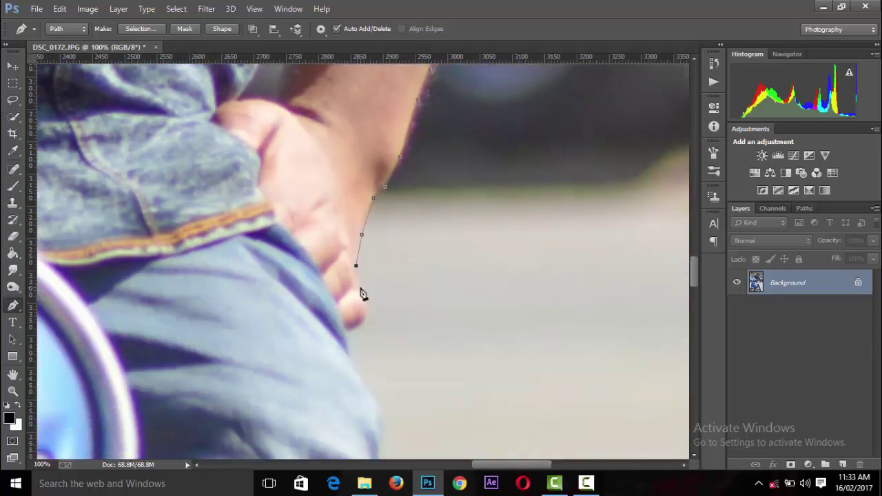
left_click(361, 287)
left_click(367, 309)
left_click(351, 351)
left_click(366, 381)
left_click(380, 411)
- Trace the pen path down the edge of the jeans
scroll(455, 262, "down", 3)
left_click(378, 232)
left_click(381, 263)
left_click(389, 284)
left_click(395, 302)
left_click(409, 330)
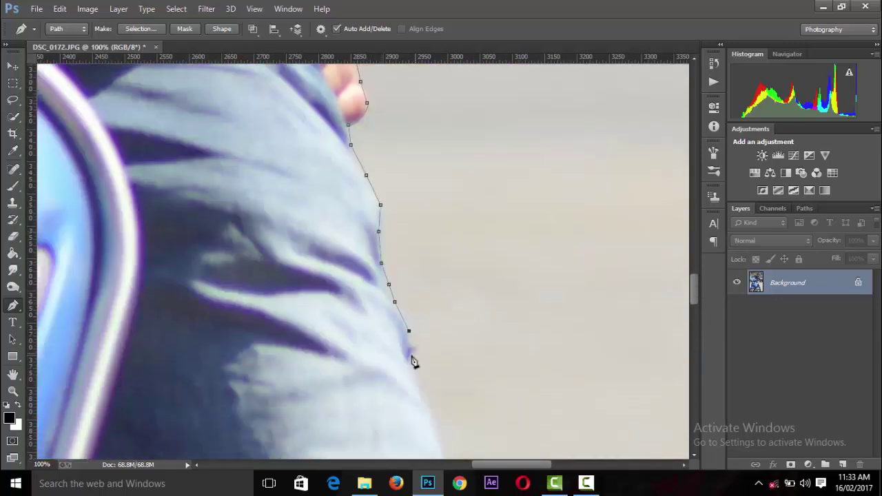
left_click(412, 355)
left_click(413, 373)
left_click(431, 402)
scroll(448, 272, "down", 3)
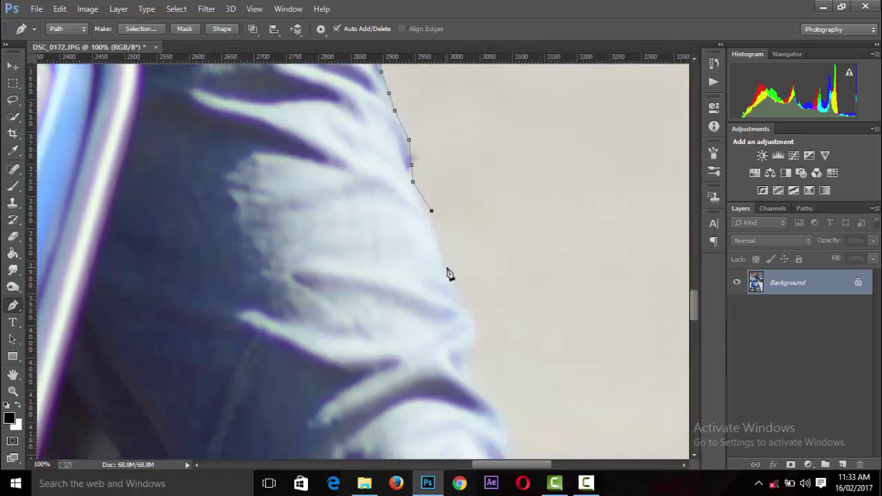
left_click(469, 311)
left_click(475, 340)
left_click(473, 378)
left_click(498, 406)
scroll(514, 200, "down", 4)
- Follow the jeans folds and trace further down the leg outline
left_click(514, 241)
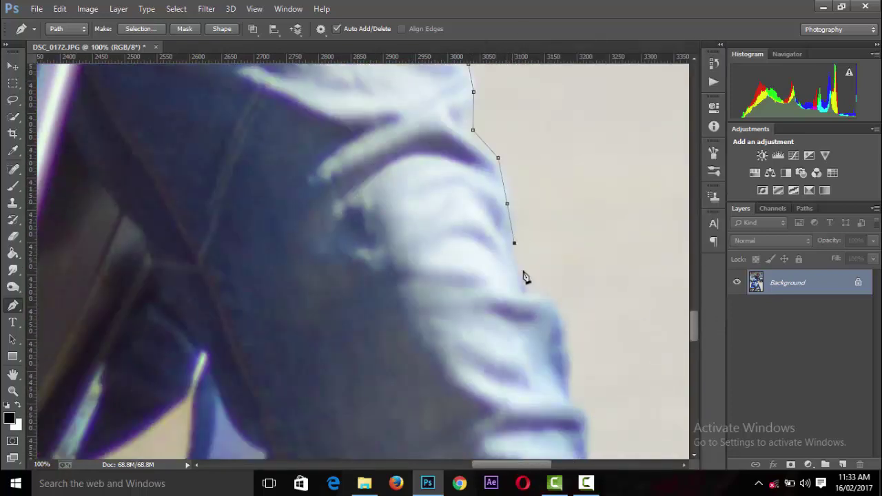
left_click(538, 295)
left_click(560, 310)
left_click(566, 340)
left_click(570, 382)
scroll(602, 240, "down", 3)
left_click(575, 224)
left_click(588, 236)
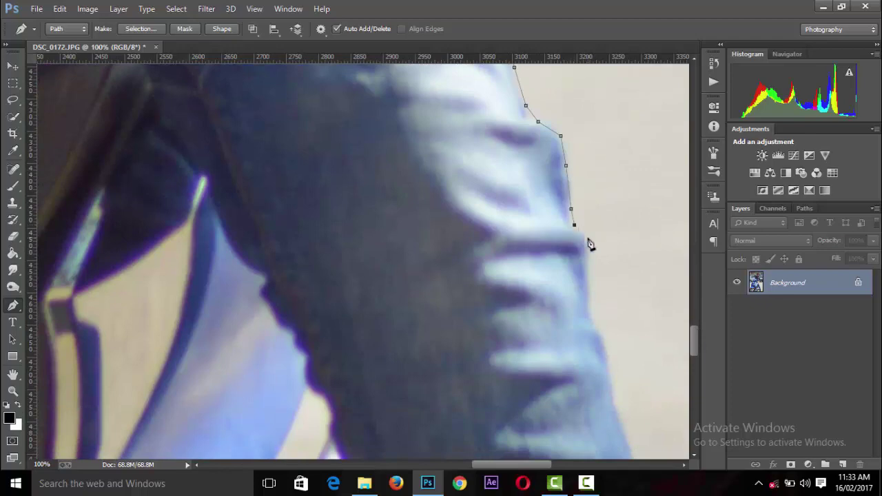
left_click(590, 253)
left_click(588, 299)
left_click(595, 320)
scroll(615, 220, "down", 3)
left_click(608, 209)
left_click(614, 248)
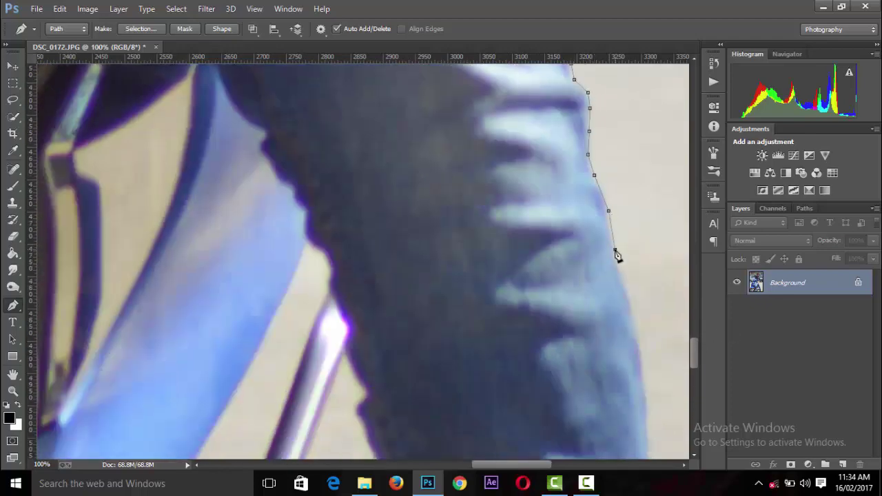
left_click(631, 299)
left_click(643, 357)
scroll(645, 358, "down", 2)
left_click(649, 333)
left_click(651, 377)
- Trace the lower leg to the ankle and hem, then along the photo's bottom edge
left_click_drag(546, 464, 572, 459)
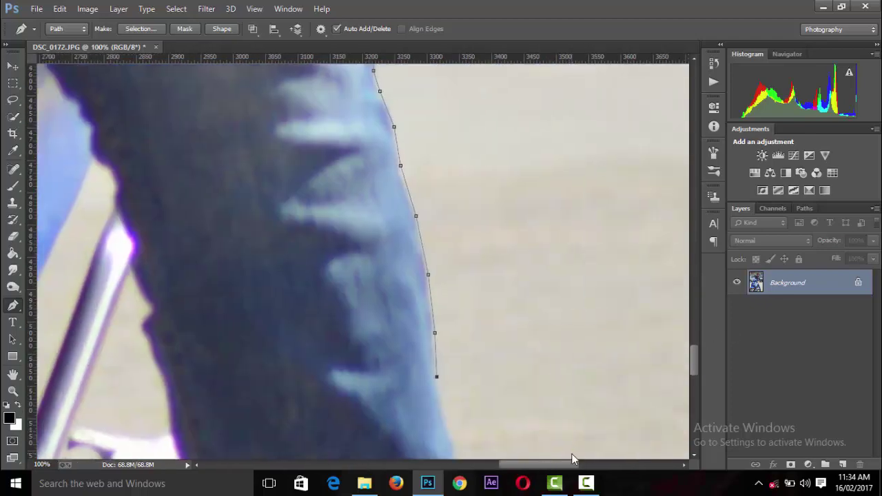
left_click(457, 272)
left_click_drag(694, 357, 698, 416)
left_click(471, 336)
left_click(465, 381)
left_click(465, 267)
left_click(475, 337)
left_click(499, 355)
left_click(525, 411)
left_click(512, 257)
left_click(499, 289)
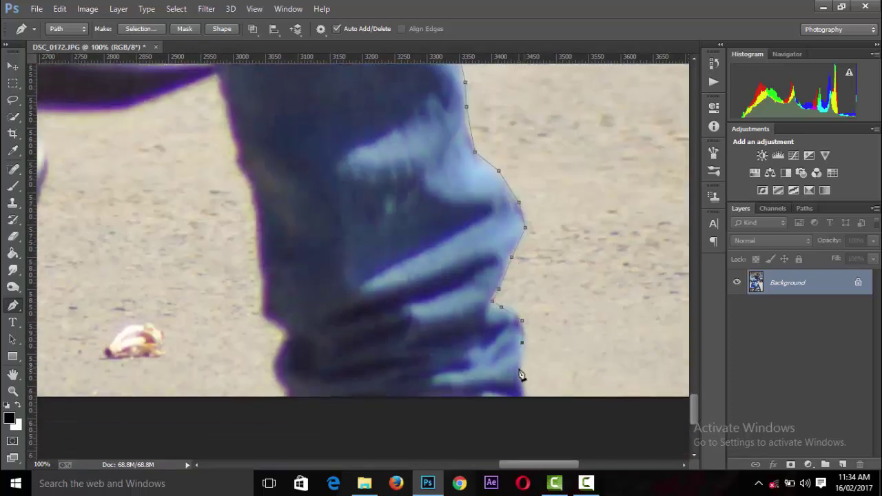
left_click(525, 398)
left_click(279, 411)
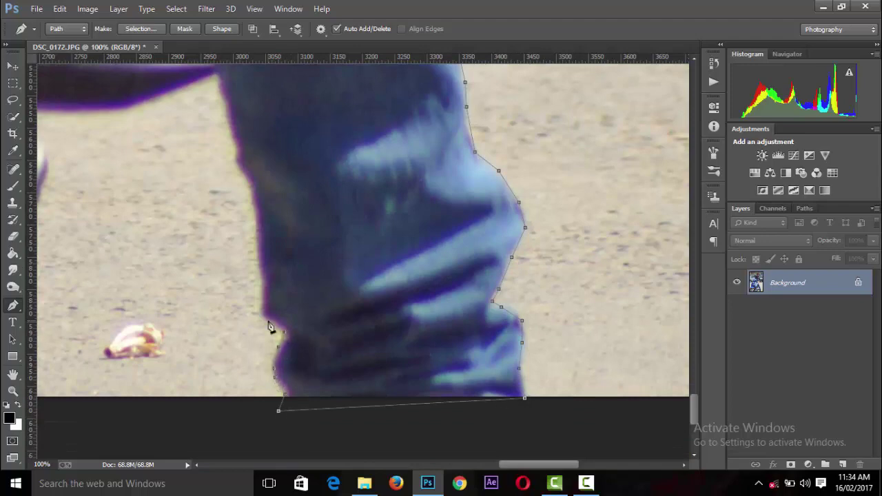
- Trace along the exhaust and around the pedal, closing the path around man and scooter
key("ctrl+minus")
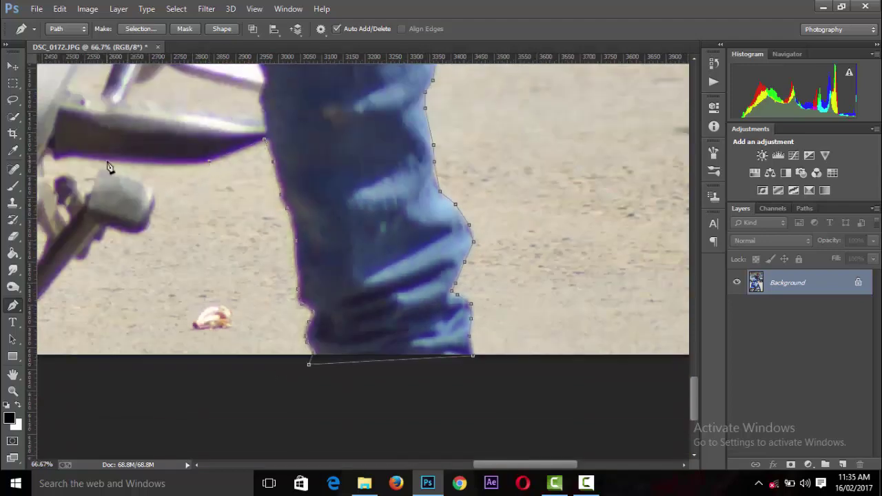
left_click(91, 167)
key("ctrl+minus")
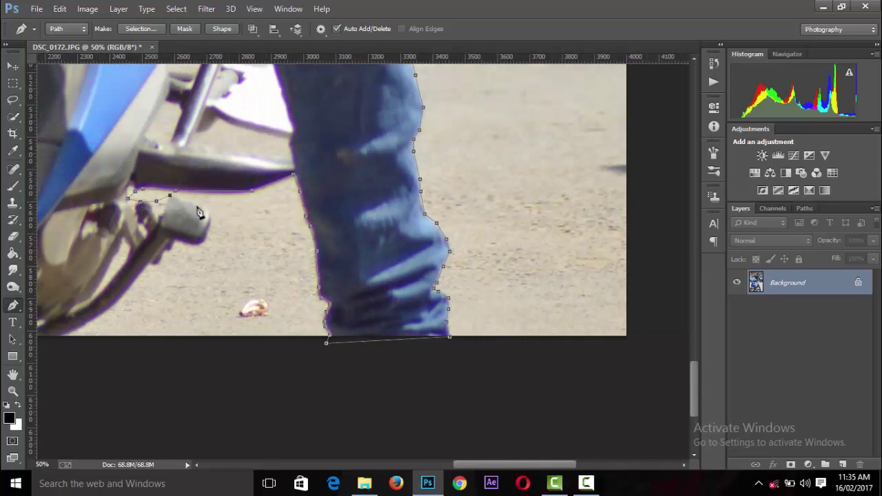
left_click(205, 209)
left_click(205, 239)
left_click(174, 243)
left_click(158, 265)
left_click_drag(493, 465, 305, 465)
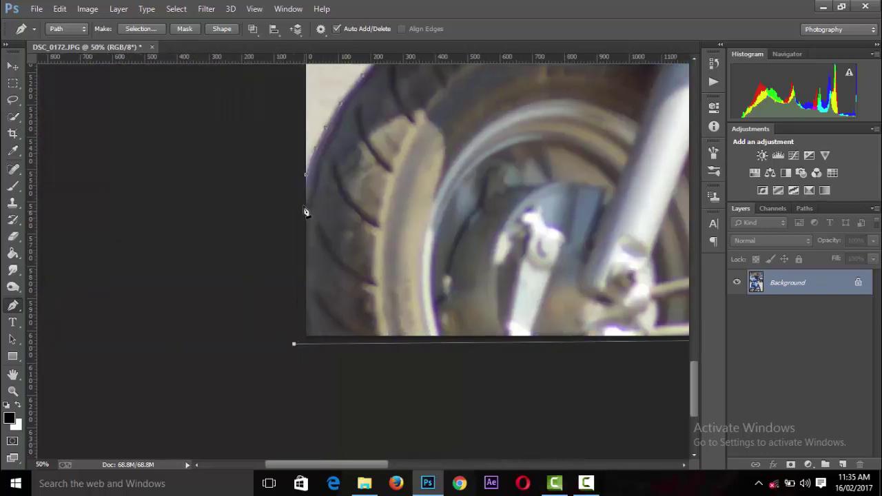
left_click(306, 175)
- Turn the closed path into a selection with 0 px feather and open Refine Edge
key("ctrl+minus")
key("ctrl+minus")
key("ctrl+minus")
key("ctrl+minus")
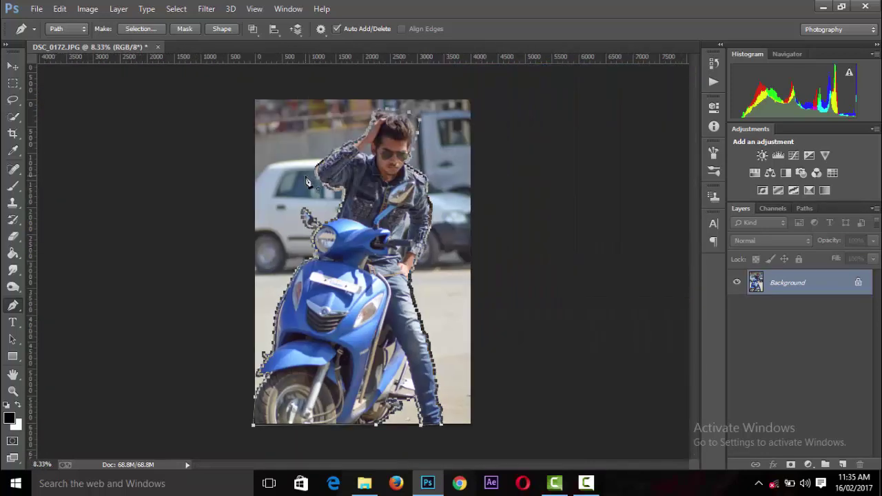
right_click(376, 246)
left_click(397, 214)
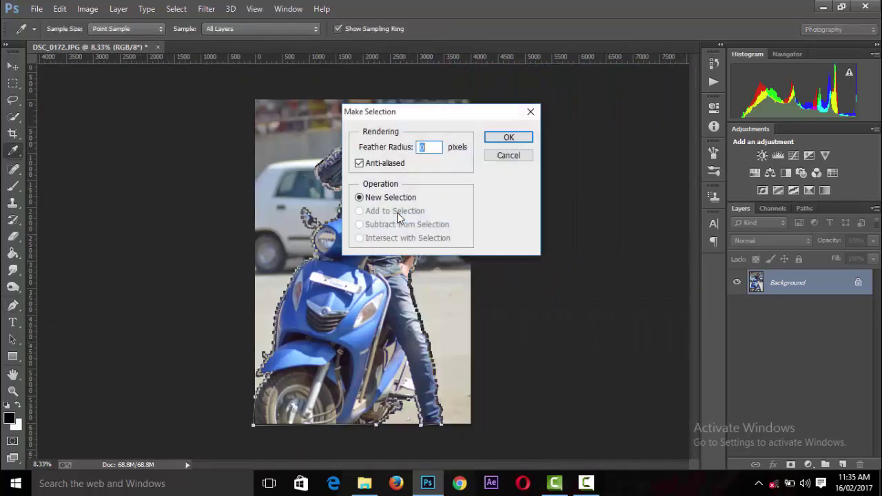
left_click(501, 143)
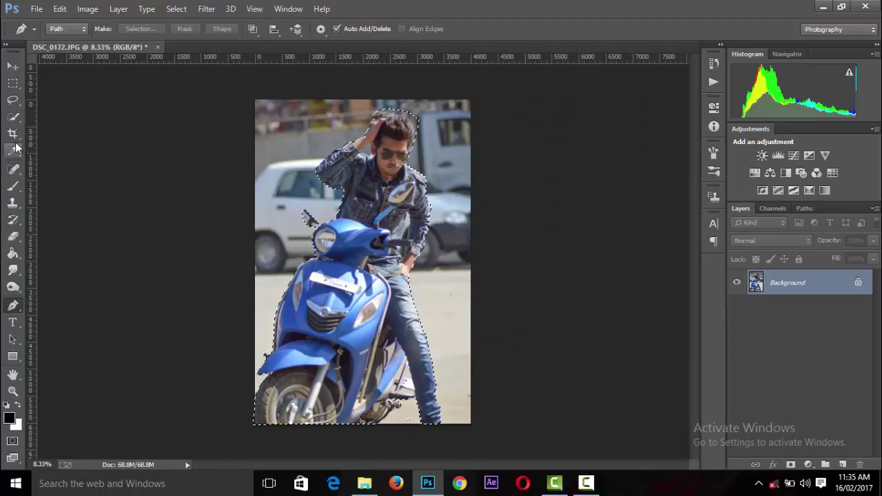
left_click(12, 115)
left_click(305, 28)
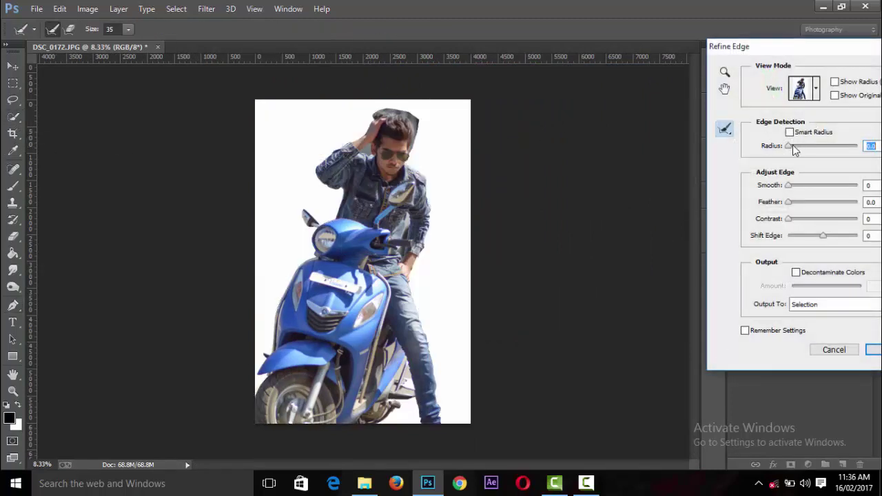
- Apply Refine Edge with Radius 1.2, Smooth 6, Feather 0.9 to a new layer and hide the Background
left_click(793, 146)
left_click(792, 185)
left_click(792, 202)
left_click(792, 219)
left_click(878, 351)
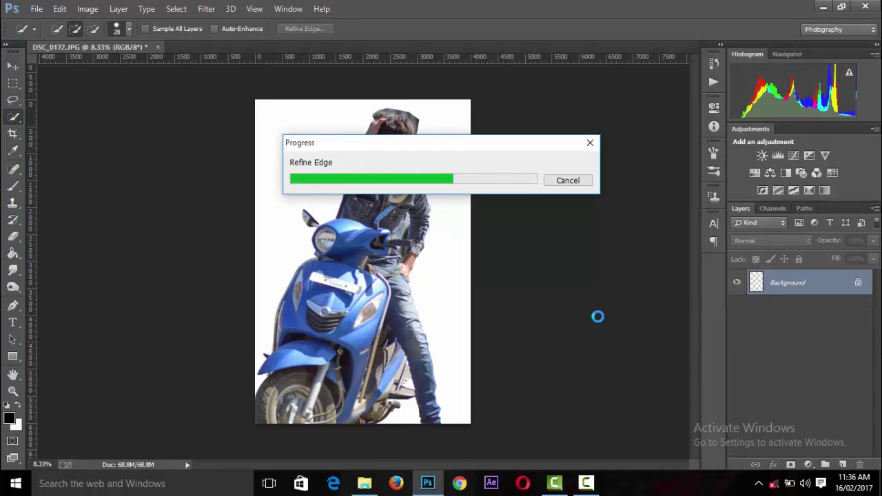
left_click(737, 307)
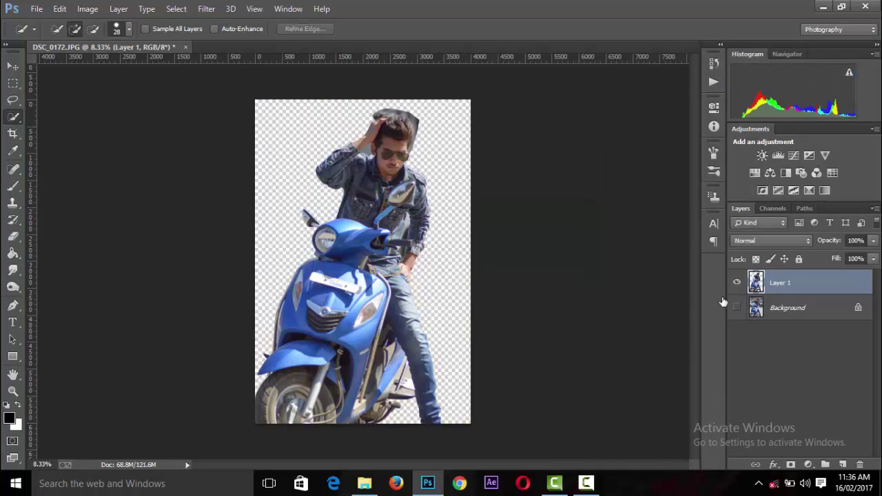
- Delete the leftover gray background gap beside the man's head
key("ctrl+plus")
key("ctrl+plus")
key("ctrl+plus")
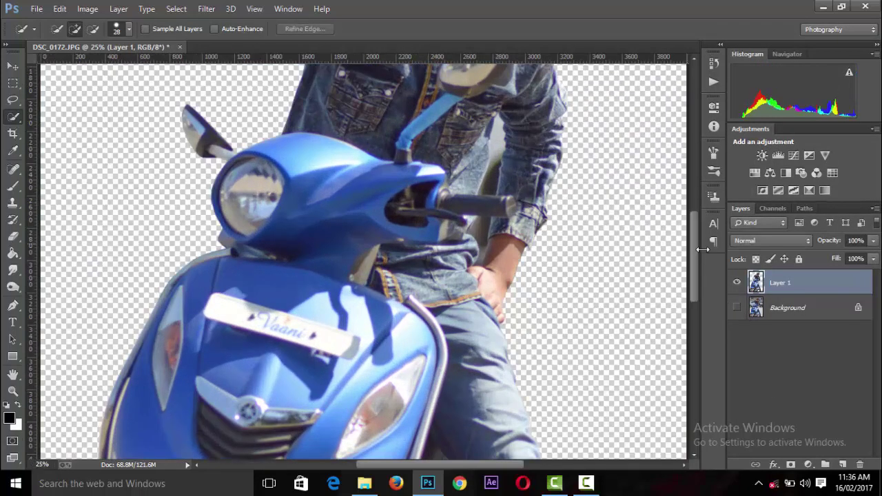
scroll(703, 235, "up", 5)
scroll(705, 220, "up", 1)
key("ctrl+plus")
key("ctrl+plus")
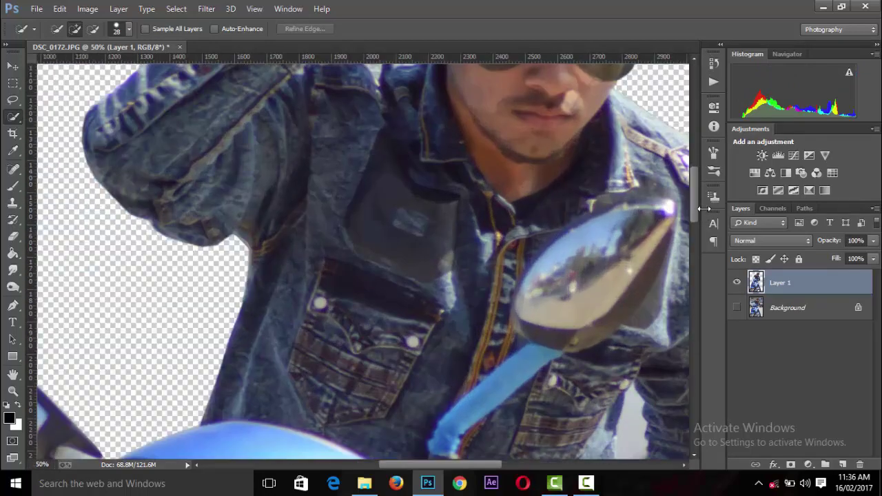
left_click_drag(697, 198, 694, 153)
key("ctrl+plus")
key("ctrl+plus")
key("ctrl+plus")
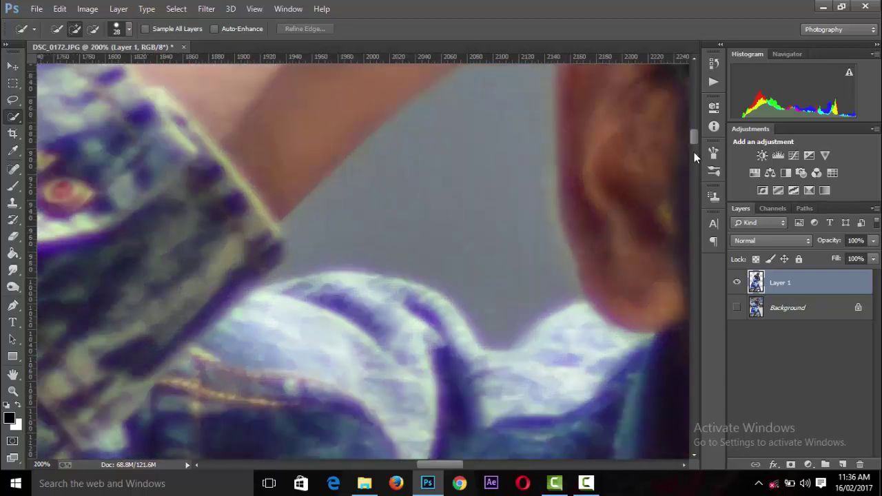
key("ctrl+minus")
left_click(414, 229)
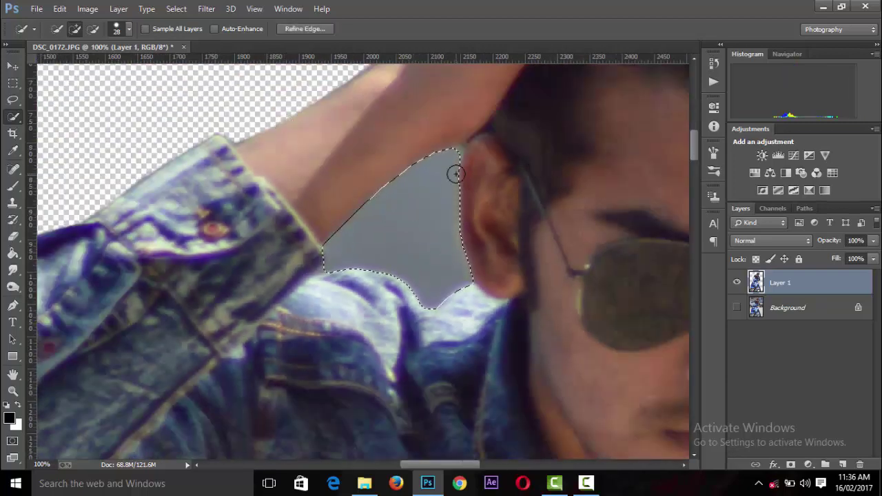
key("Delete")
key("ctrl+d")
- With a 13 px Quick Selection brush, delete the background gap between arm and handlebar
key("ctrl+minus")
scroll(457, 174, "down", 5)
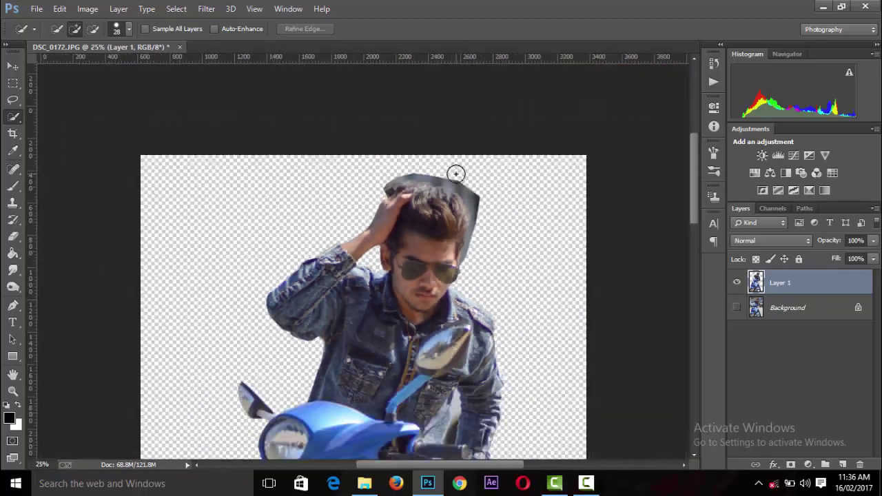
scroll(457, 173, "down", 1)
scroll(483, 158, "up", 3)
scroll(544, 125, "up", 1)
scroll(621, 123, "up", 1)
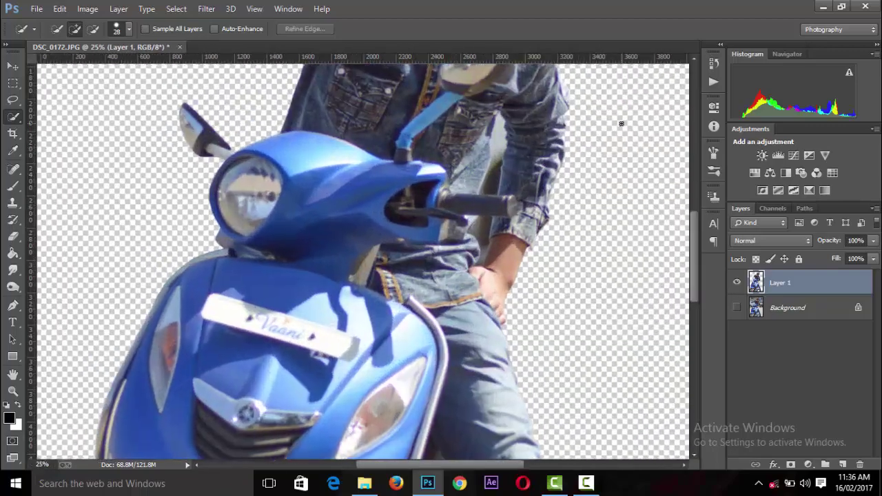
scroll(251, 266, "up", 1)
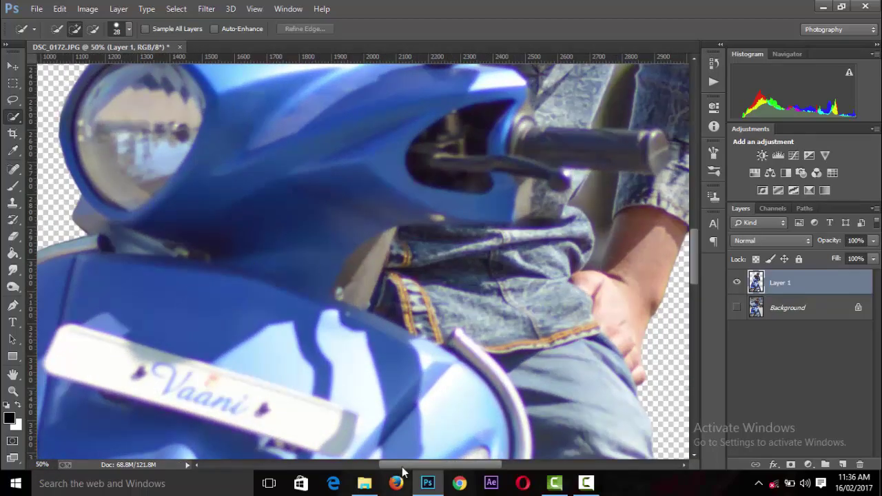
left_click_drag(402, 466, 476, 466)
left_click_drag(701, 283, 696, 262)
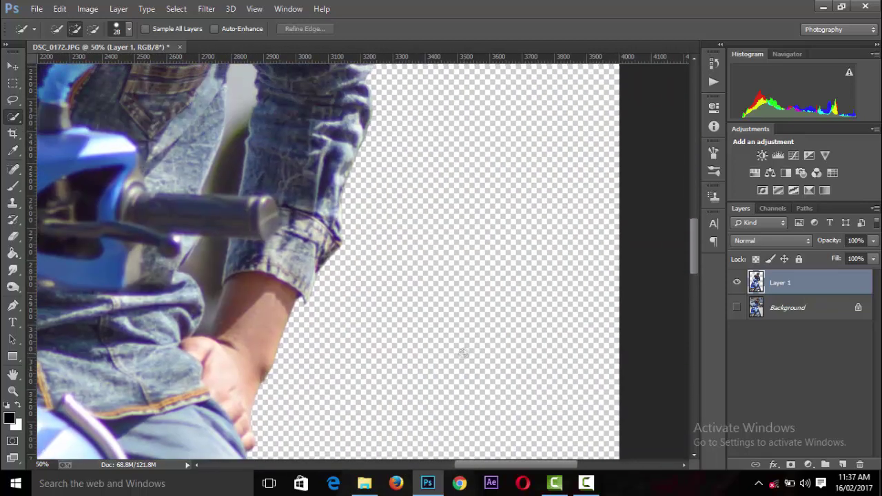
scroll(464, 353, "up", 1)
scroll(329, 297, "up", 1)
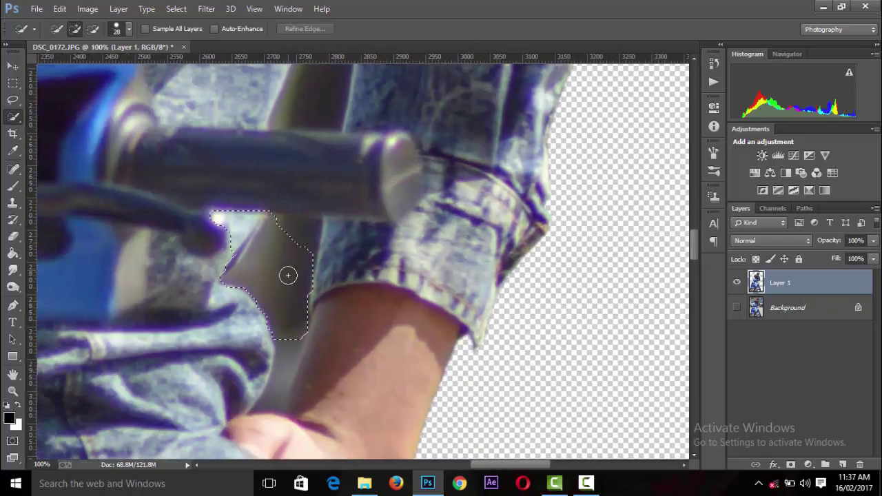
mouse_move(289, 276)
left_mouse_down()
mouse_move(307, 213)
mouse_move(280, 339)
left_mouse_up()
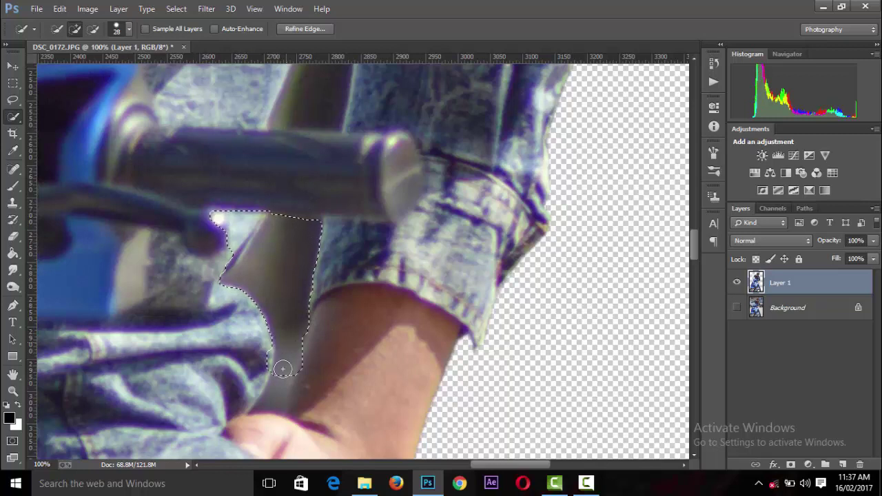
left_click(128, 28)
left_click_drag(67, 65, 64, 66)
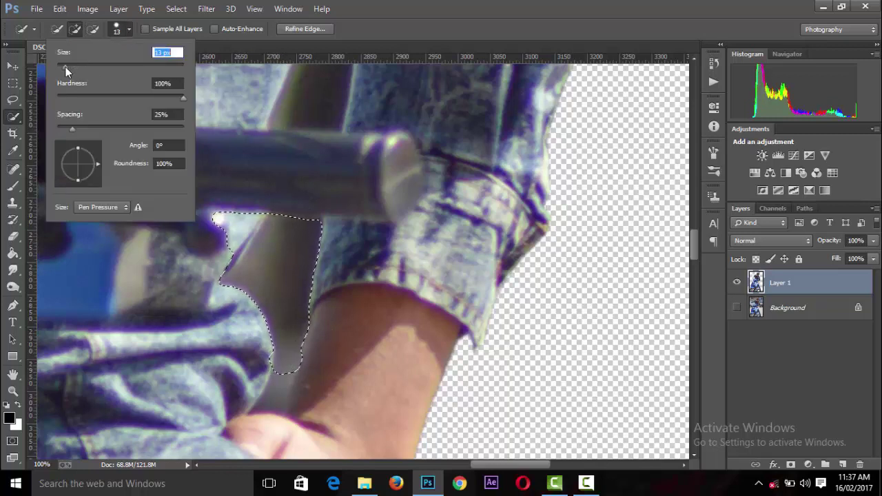
left_click(275, 395)
mouse_move(275, 395)
left_mouse_down()
mouse_move(258, 382)
mouse_move(236, 404)
left_mouse_up()
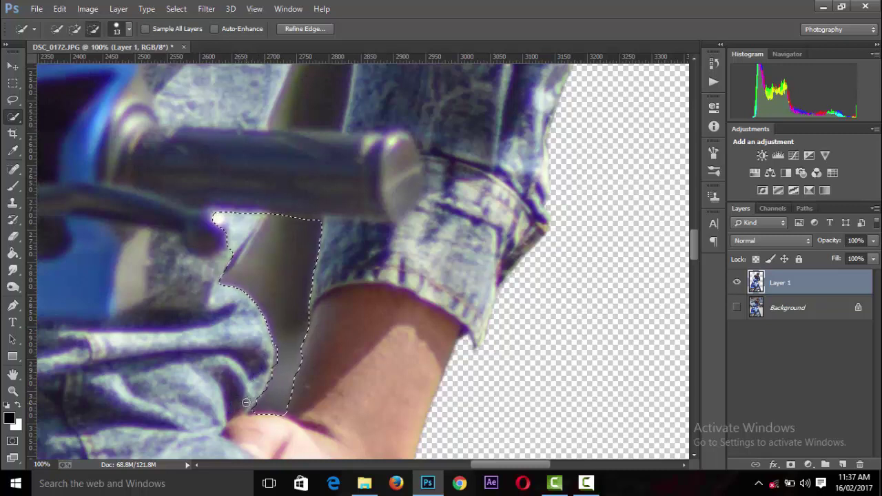
mouse_move(230, 222)
left_mouse_down()
mouse_move(233, 259)
mouse_move(240, 245)
left_mouse_up()
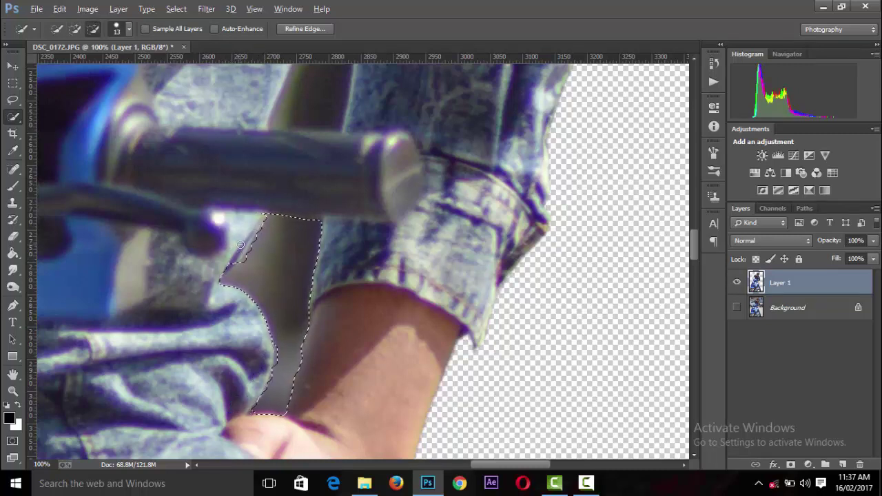
key("Delete")
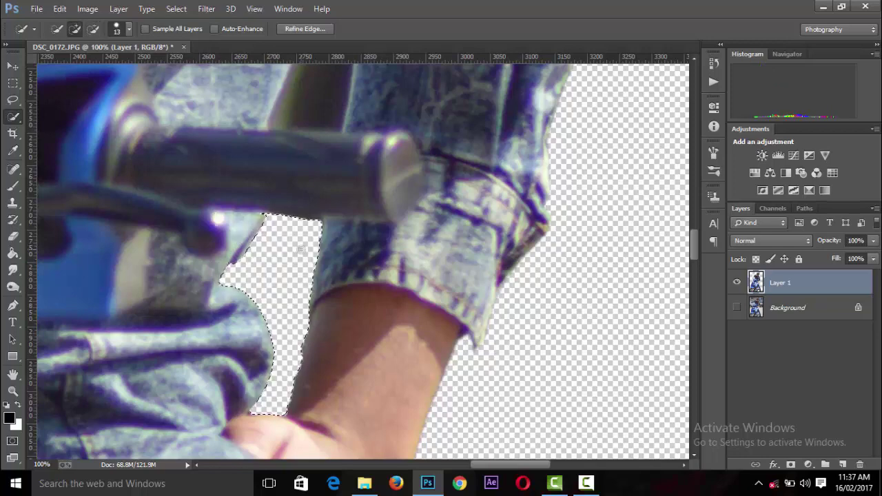
key("ctrl+d")
- Delete the light background gap between the jeans legs
left_click_drag(691, 250, 695, 228)
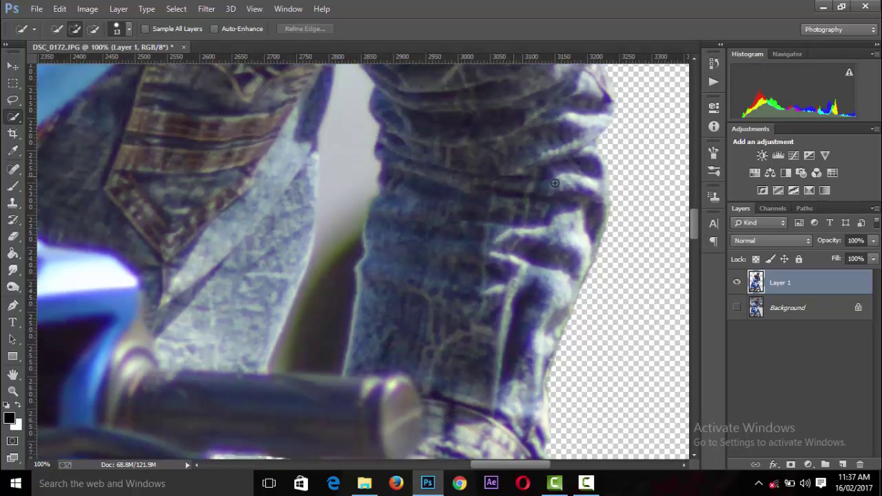
left_click_drag(357, 105, 322, 184)
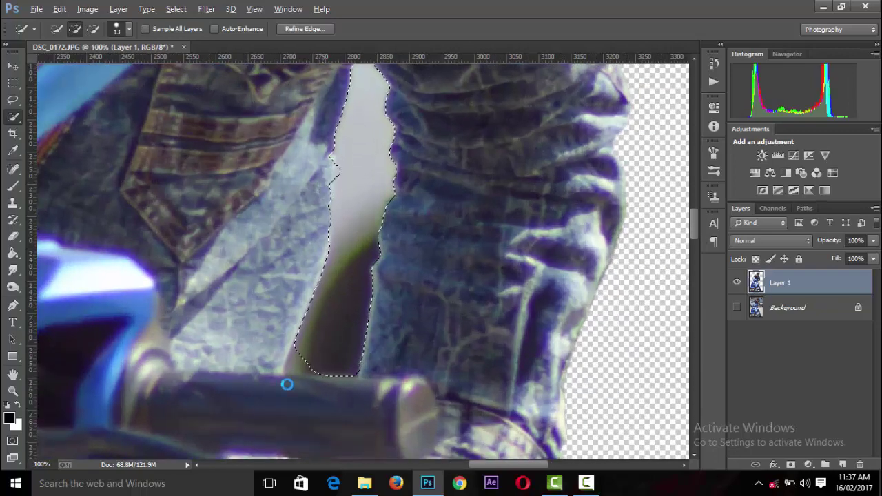
key("Delete")
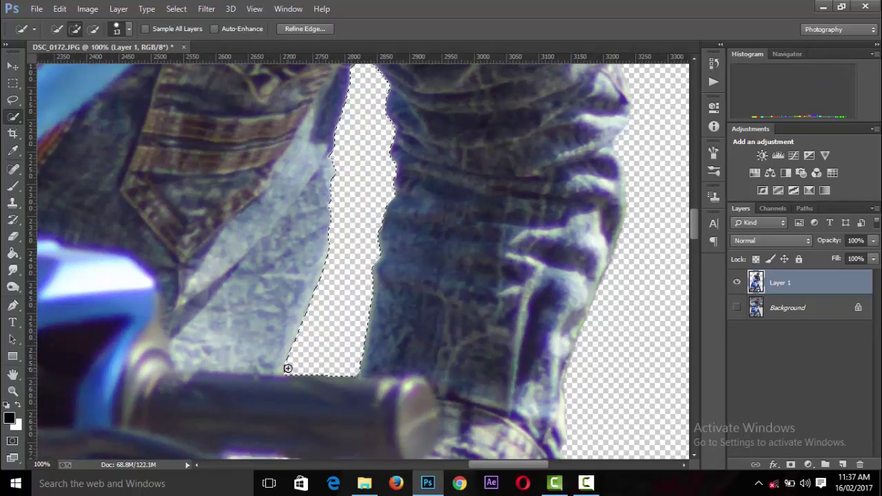
key("ctrl+d")
key("ctrl+minus")
key("ctrl+minus")
key("ctrl+minus")
key("ctrl+minus")
key("ctrl+minus")
key("ctrl+minus")
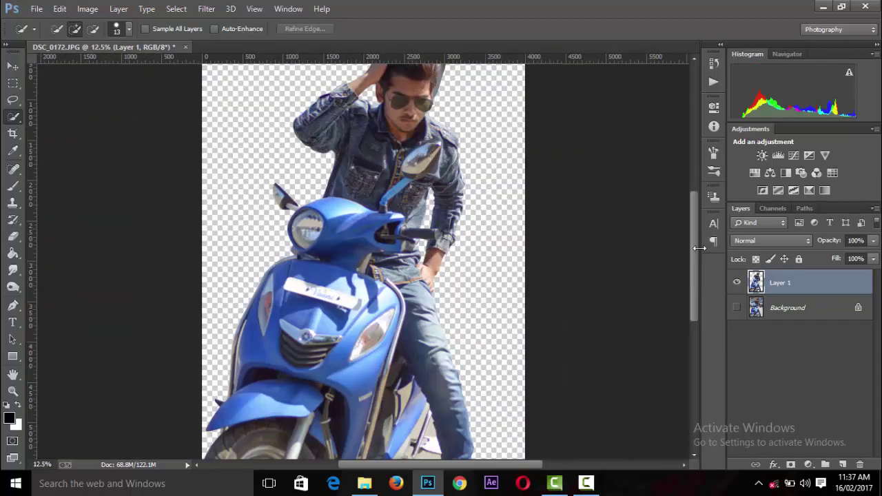
- Select the background patch above the footrest, subtract stray scooter and jeans edges, and delete it
mouse_move(694, 267)
left_mouse_down()
mouse_move(676, 296)
mouse_move(686, 329)
left_mouse_up()
key("ctrl+plus")
key("ctrl+plus")
key("ctrl+plus")
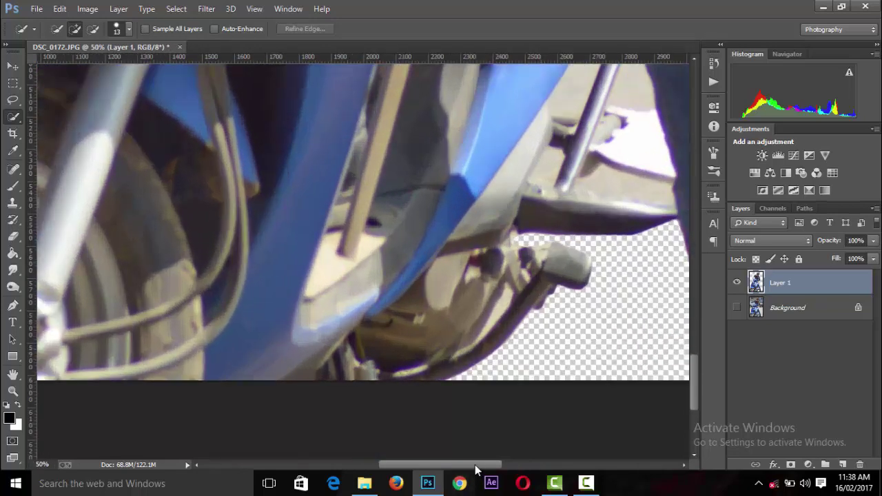
left_click_drag(475, 469, 515, 469)
key("ctrl+plus")
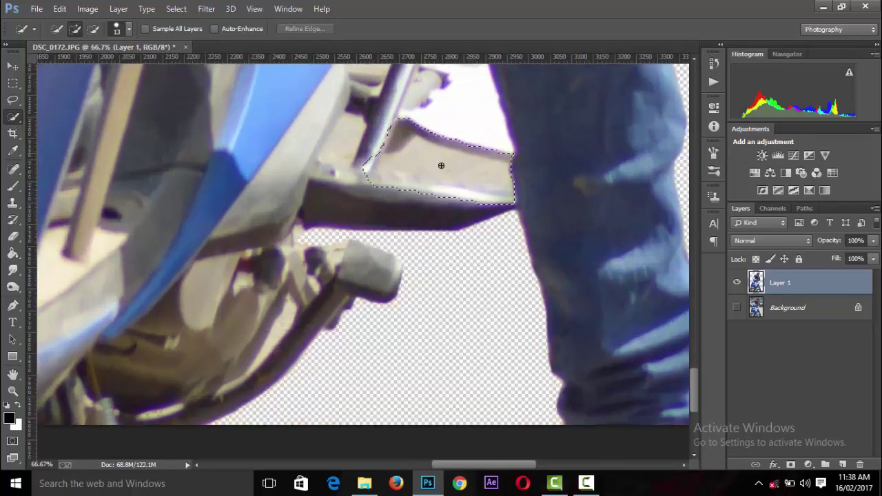
left_click_drag(441, 166, 393, 126)
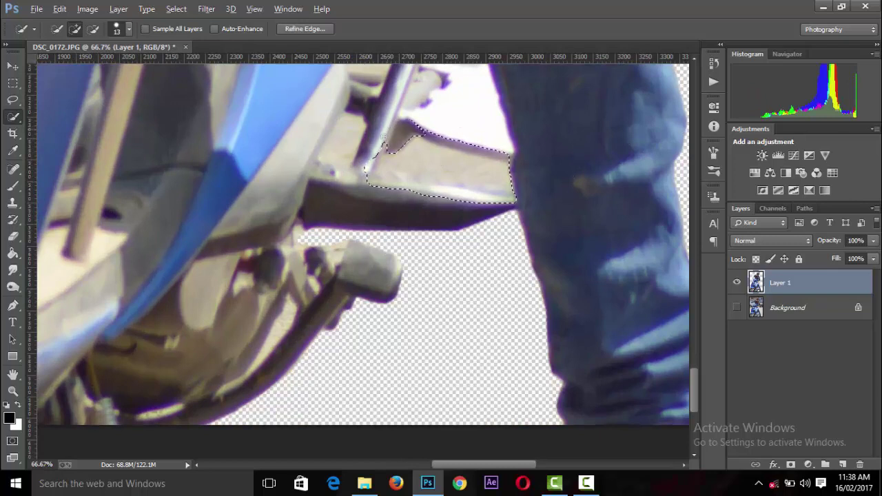
key("alt")
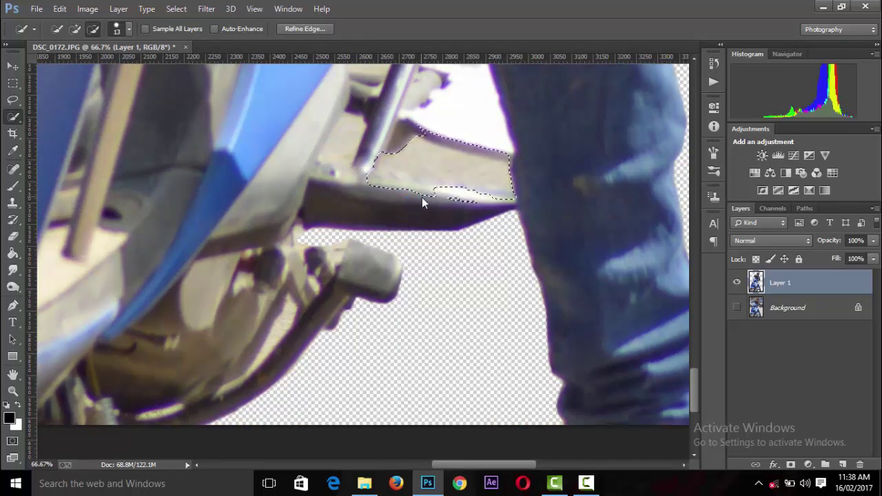
left_click_drag(423, 202, 397, 188)
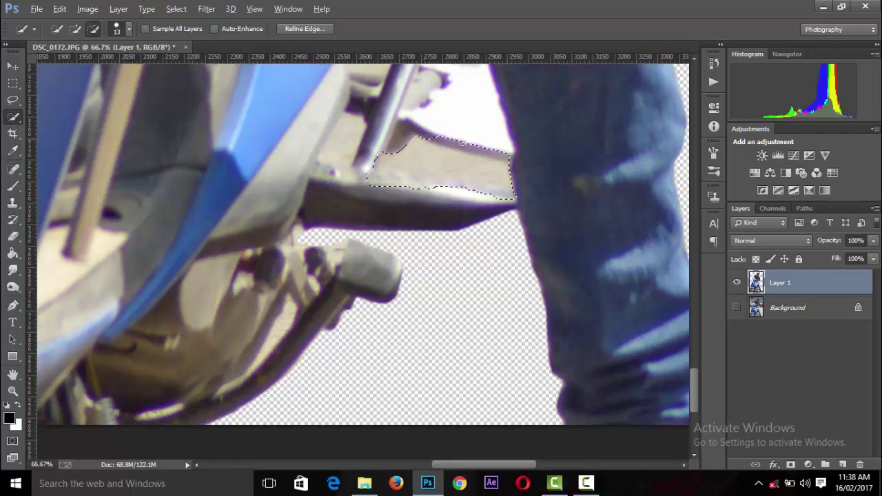
left_click_drag(473, 148, 491, 153)
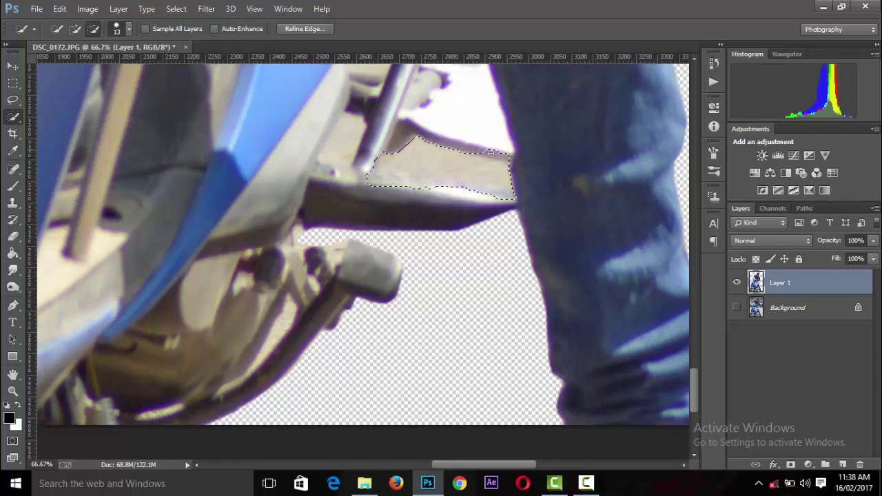
key("Delete")
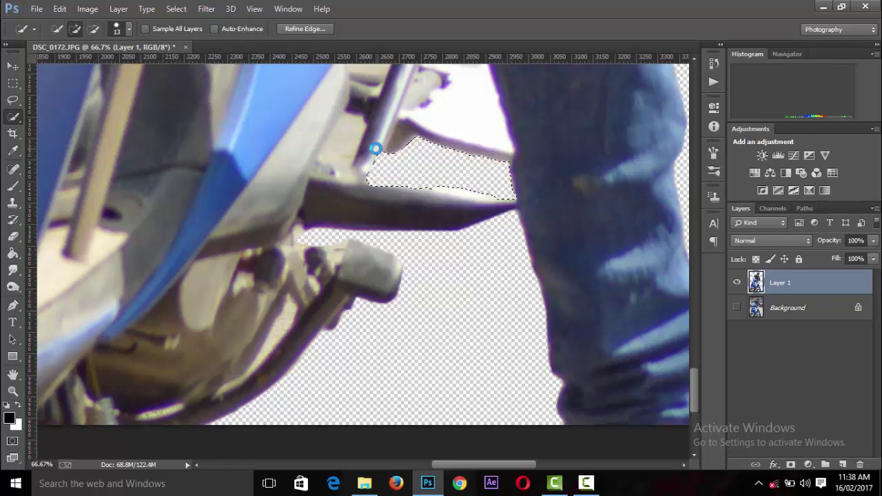
- Delete the small tan patch by the frame bar and the tan strip beside the scooter body
left_click_drag(352, 125, 361, 163)
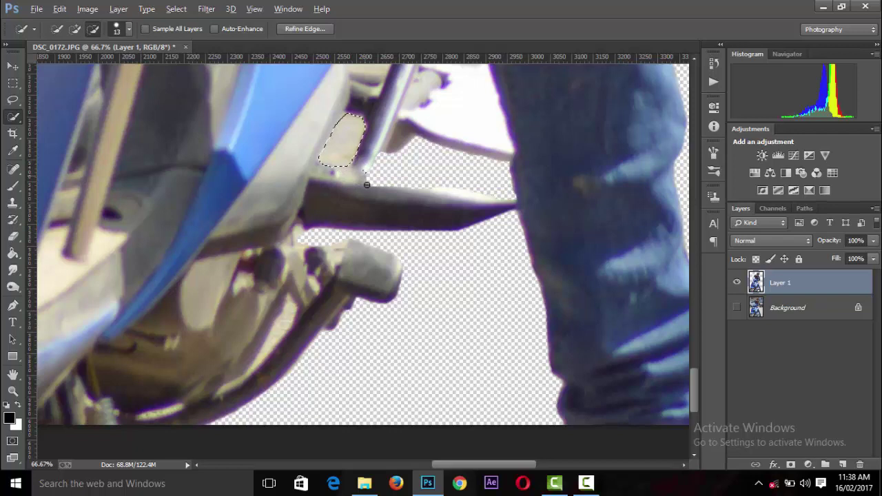
key("Delete")
key("ctrl+d")
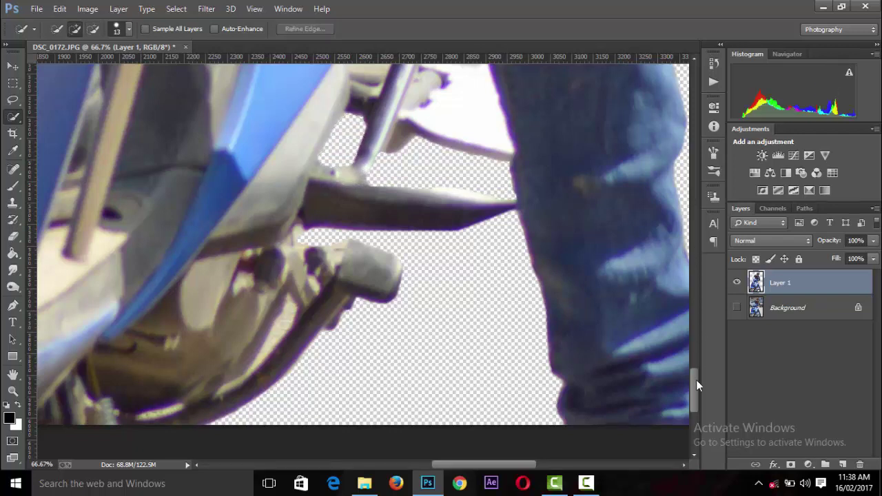
left_click_drag(696, 380, 670, 352)
mouse_move(395, 195)
left_mouse_down()
mouse_move(377, 252)
mouse_move(347, 254)
left_mouse_up()
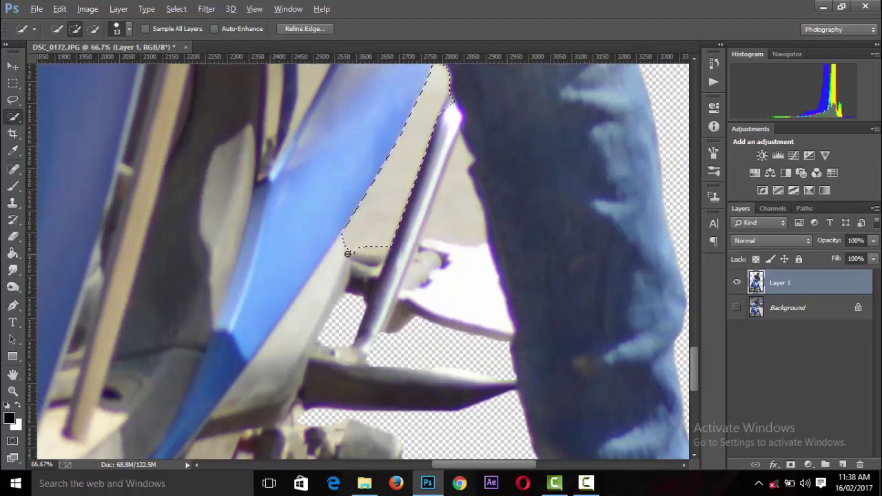
left_click(448, 107, "alt")
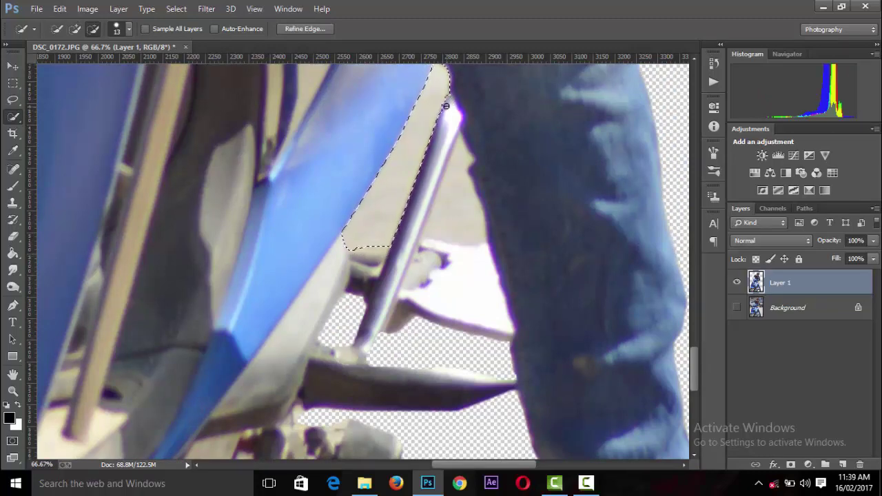
key("Delete")
key("ctrl+d")
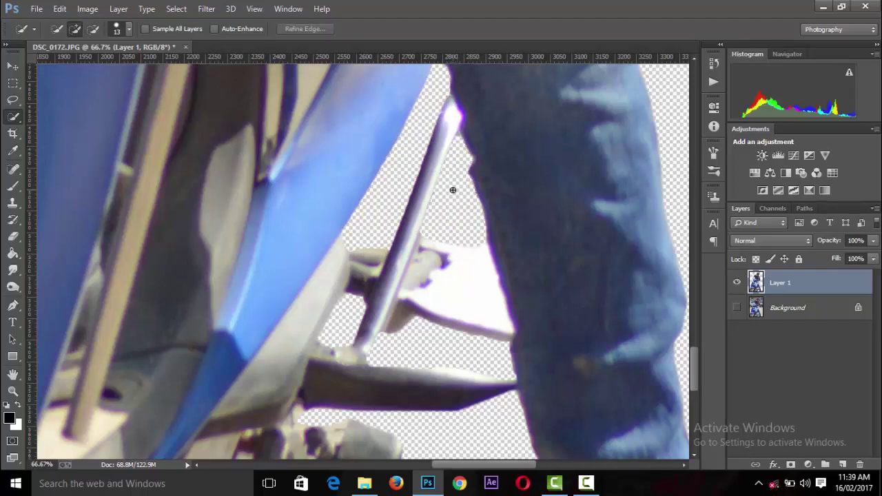
key("ctrl+minus")
key("ctrl+minus")
key("ctrl+plus")
key("ctrl+plus")
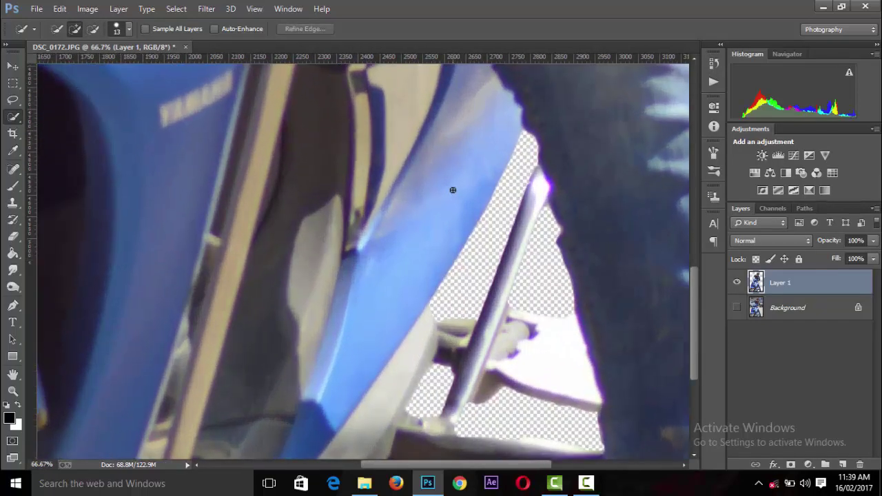
key("ctrl+minus")
key("ctrl+minus")
key("ctrl+minus")
key("ctrl+minus")
key("ctrl+minus")
key("ctrl+minus")
key("ctrl+minus")
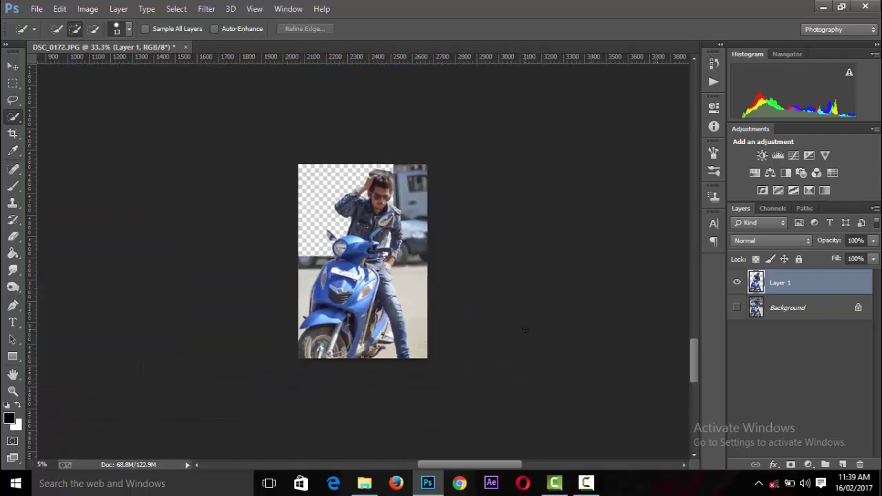
- Zoom in on the head and select the grey background around the hair
key("ctrl+plus")
key("ctrl+plus")
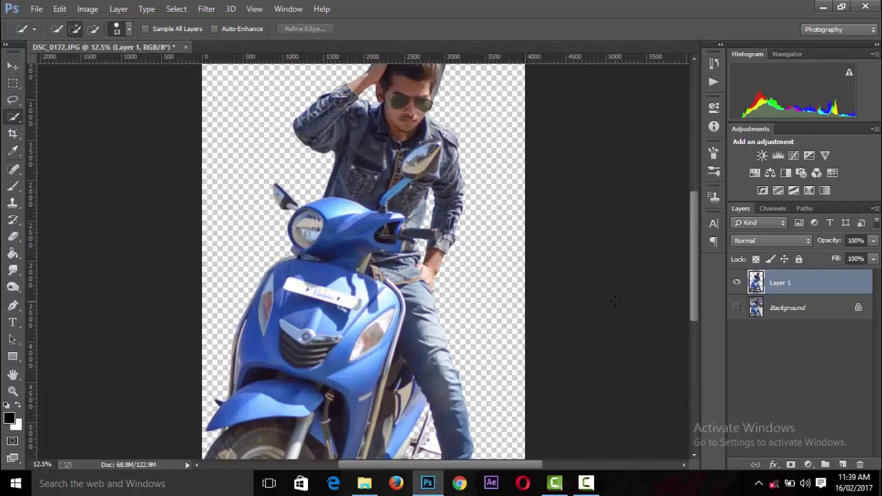
left_click_drag(695, 276, 697, 227)
key("ctrl+plus")
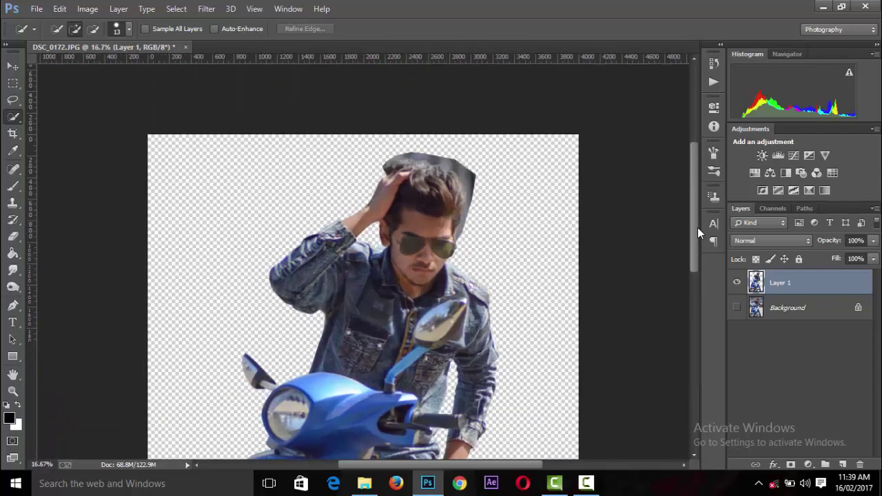
key("ctrl+plus")
key("ctrl+plus")
key("ctrl+plus")
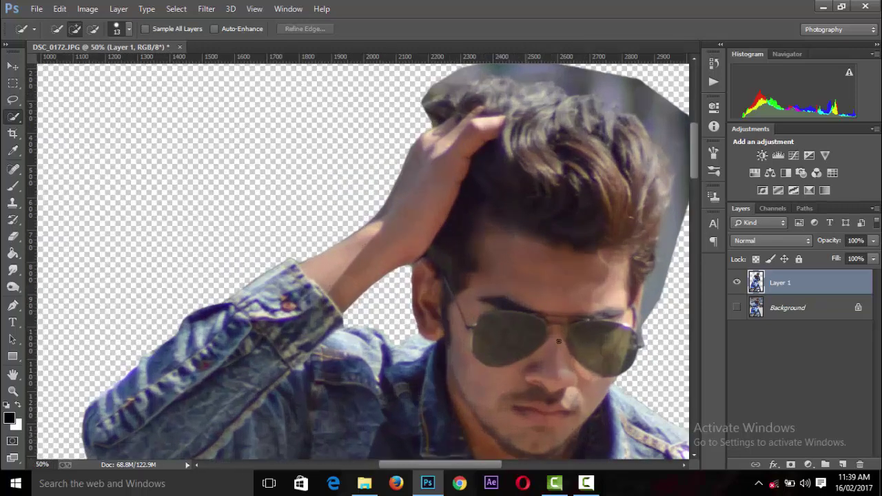
left_click_drag(656, 265, 526, 297)
left_click(543, 225)
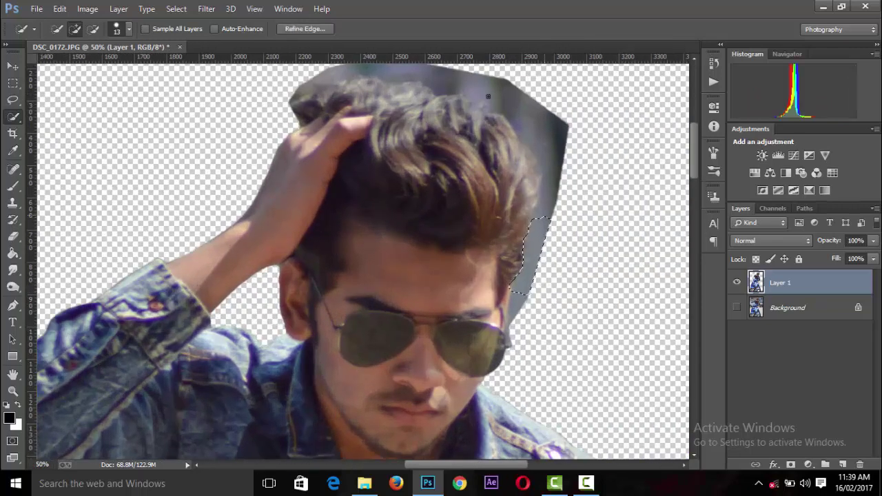
left_click_drag(355, 74, 524, 117)
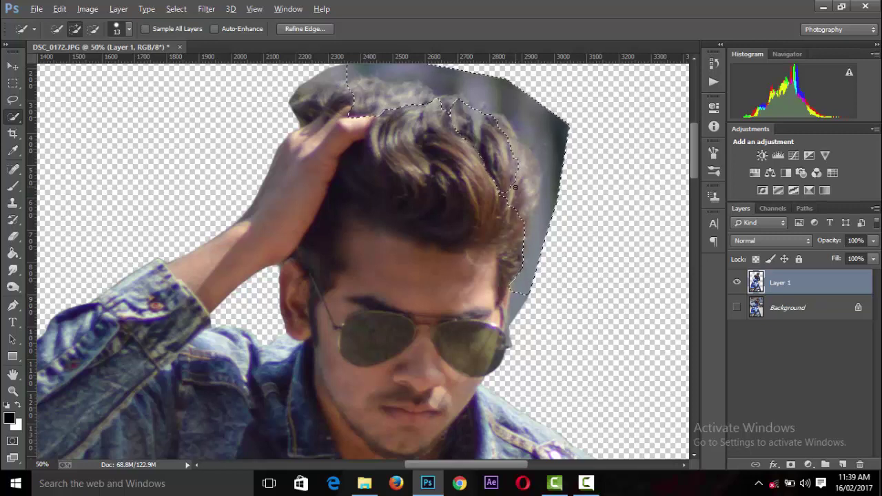
- Subtract the hair and jaw edges so the selection follows the top hair strands
key("alt")
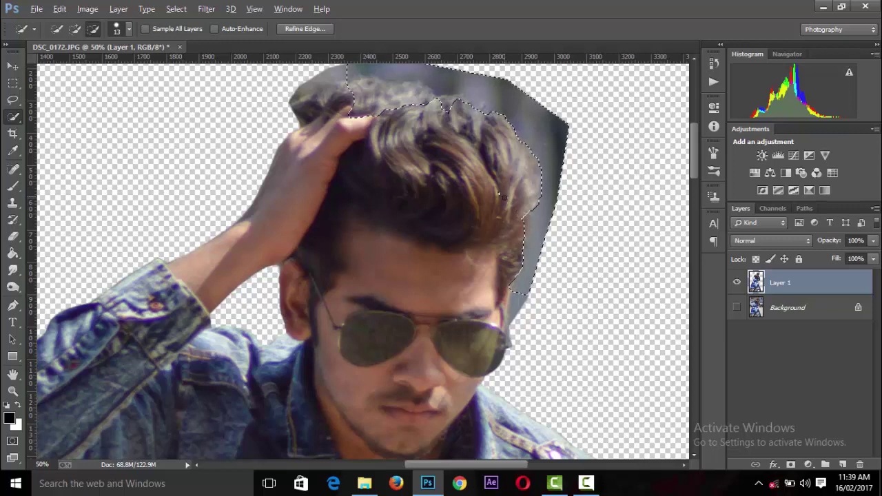
left_click_drag(519, 307, 509, 344)
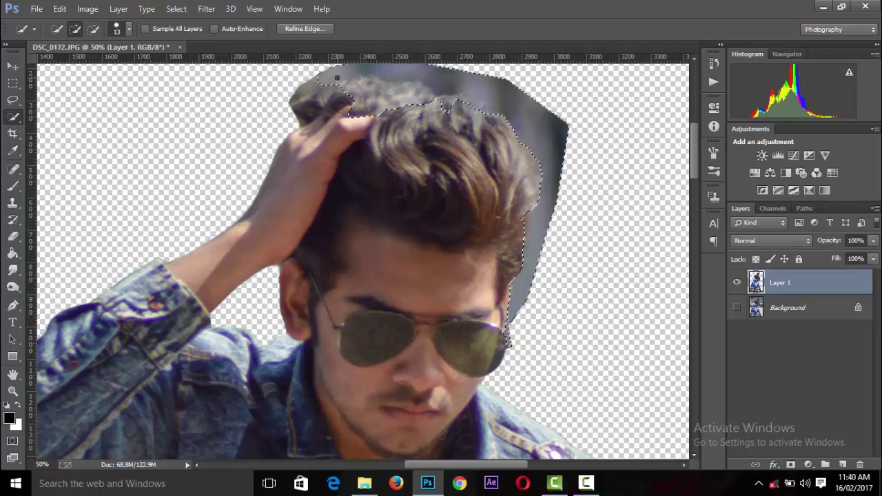
left_click_drag(335, 78, 416, 107)
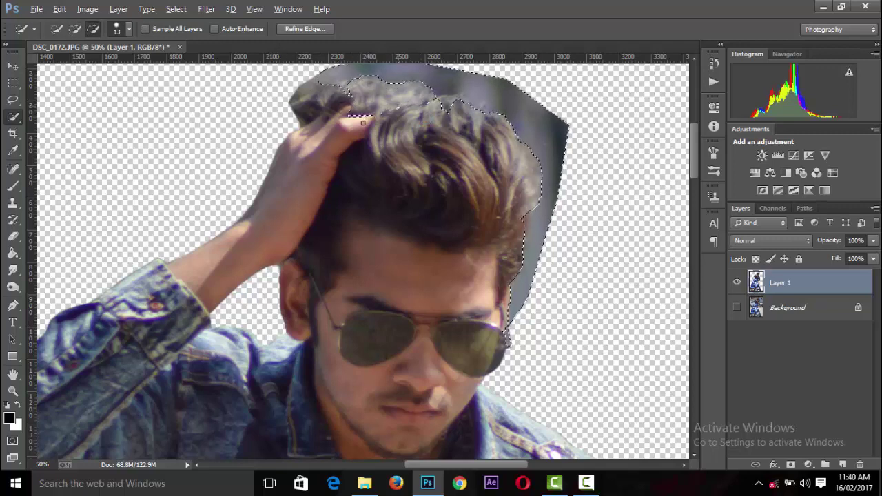
scroll(341, 131, "up", 2)
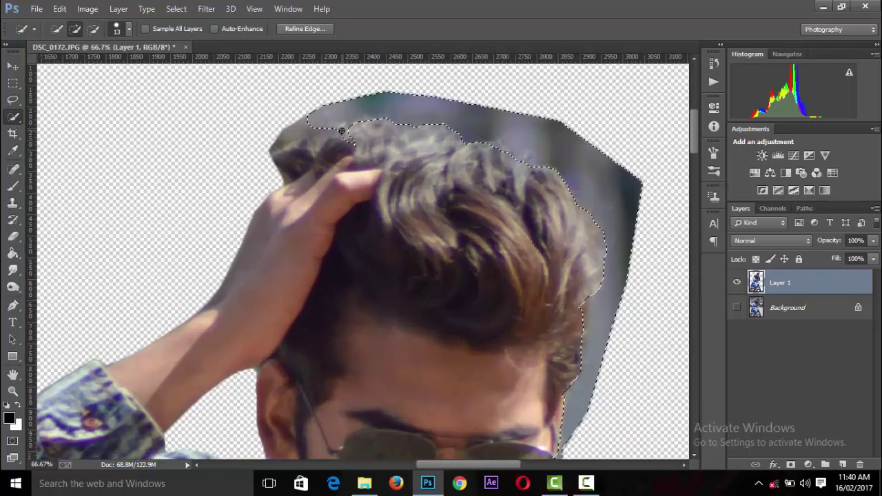
left_click_drag(341, 131, 345, 137)
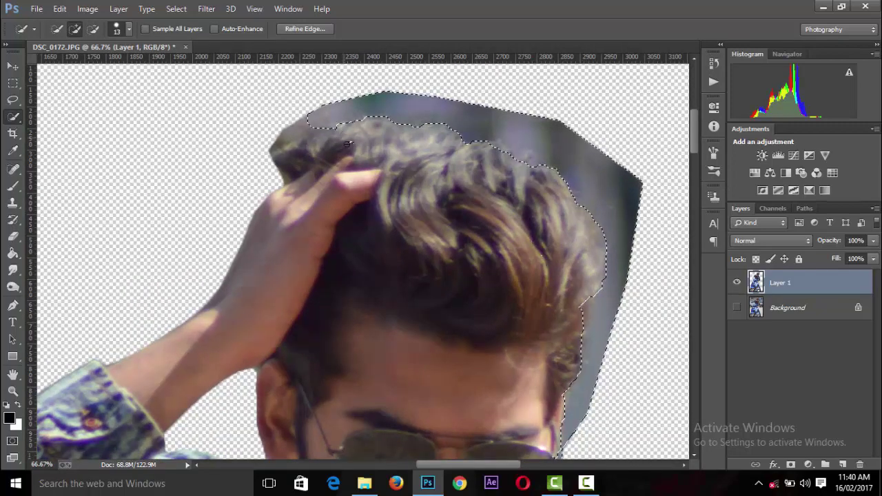
- Refine the hair selection edge with the Refine Radius brush and apply it
left_click(317, 29)
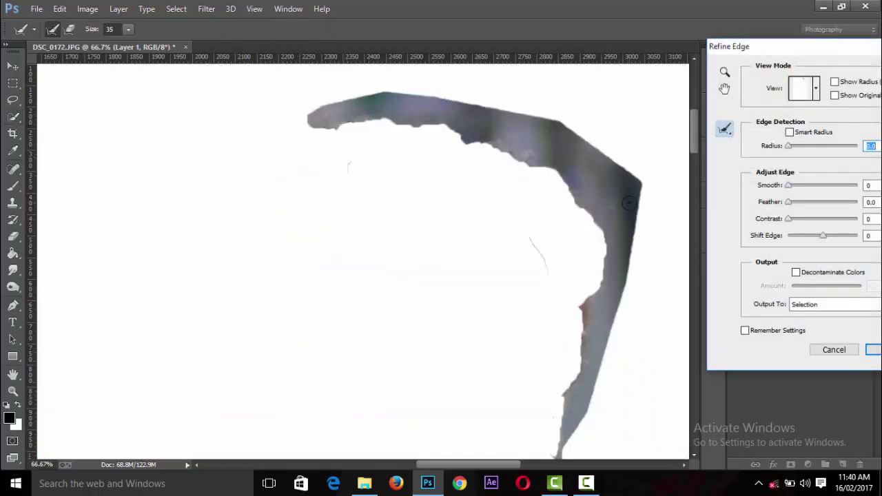
left_click_drag(588, 289, 575, 373)
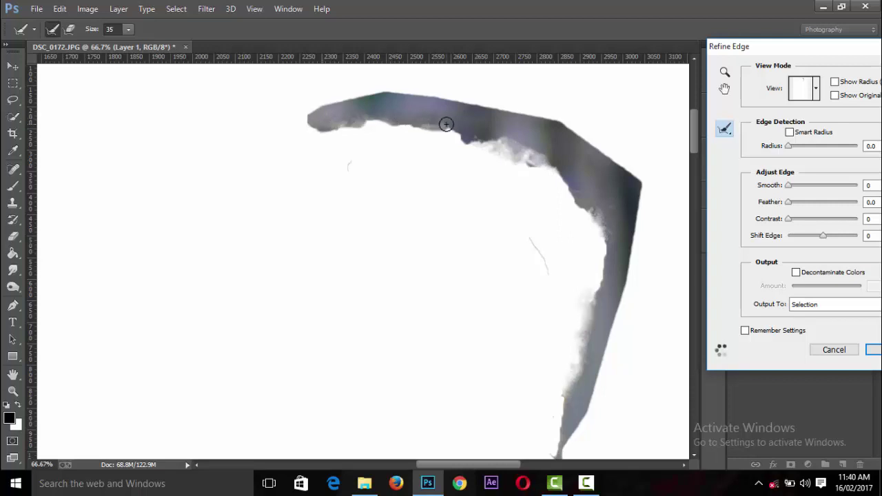
key("ctrl+minus")
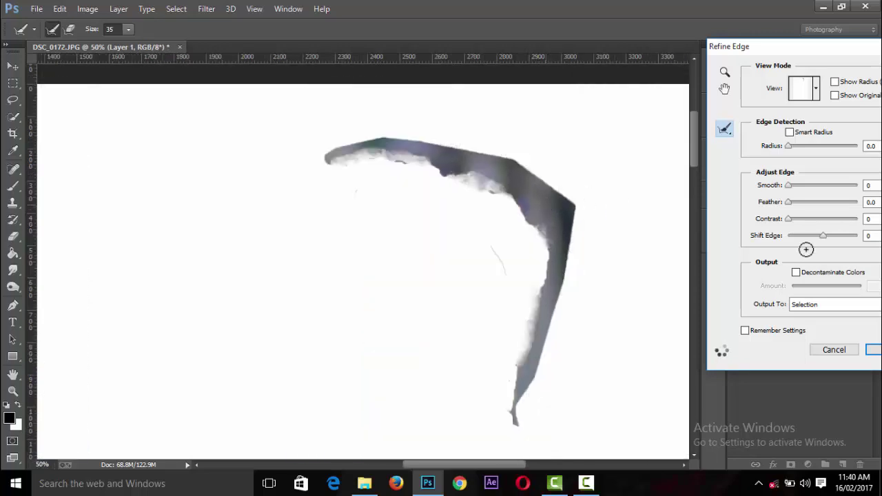
left_click(872, 347)
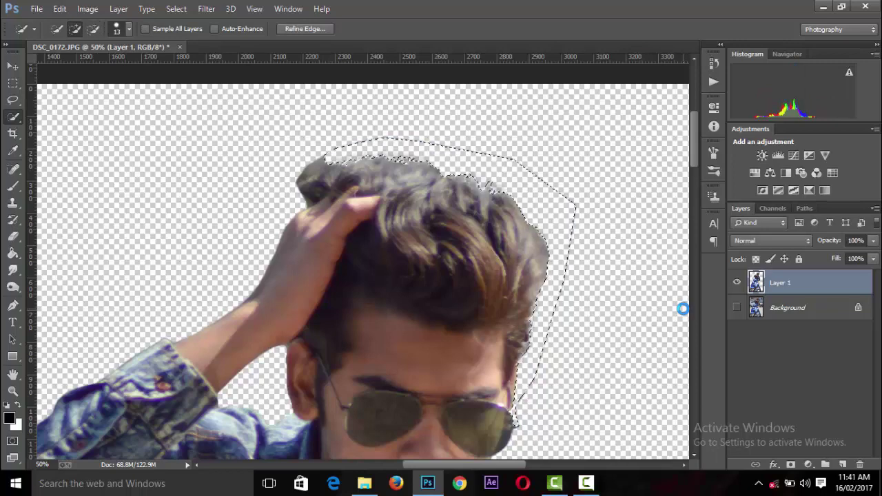
- Switch to the Eraser tool at 61 px with full flow
key("ctrl+minus")
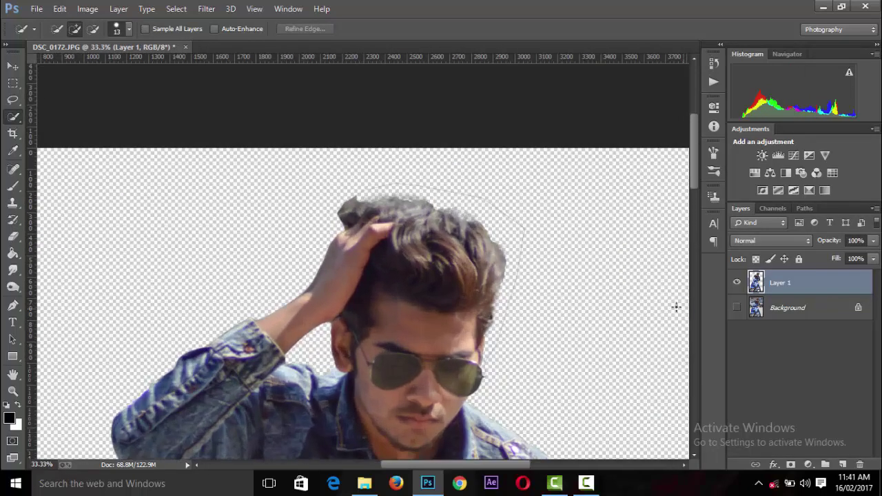
left_click(12, 237)
left_click(65, 231)
left_click(66, 29)
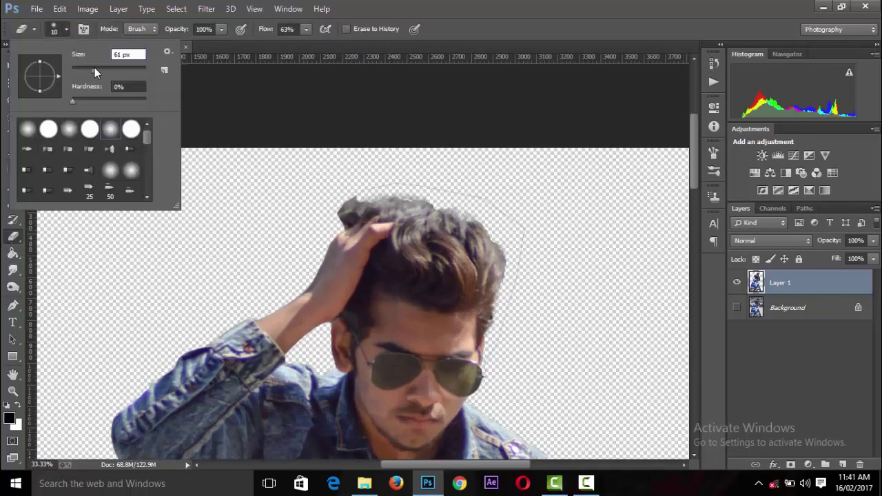
left_click(66, 29)
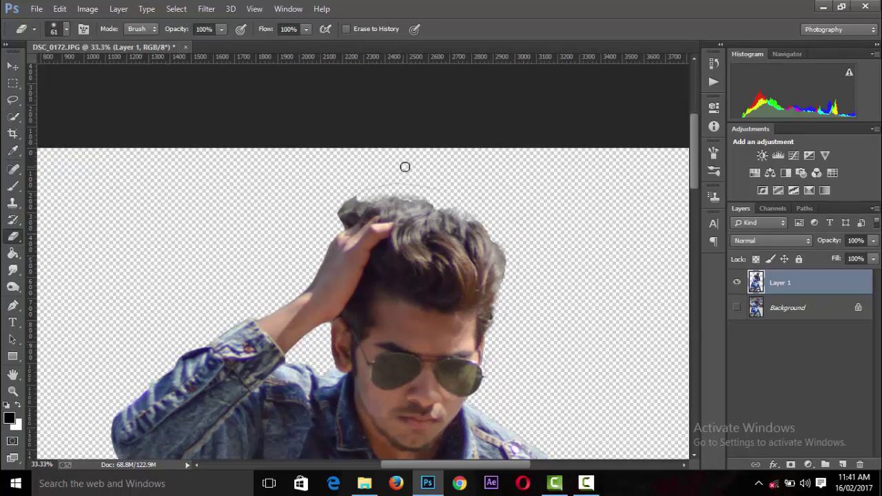
key("ctrl+minus")
key("ctrl+minus")
key("ctrl+minus")
key("ctrl+minus")
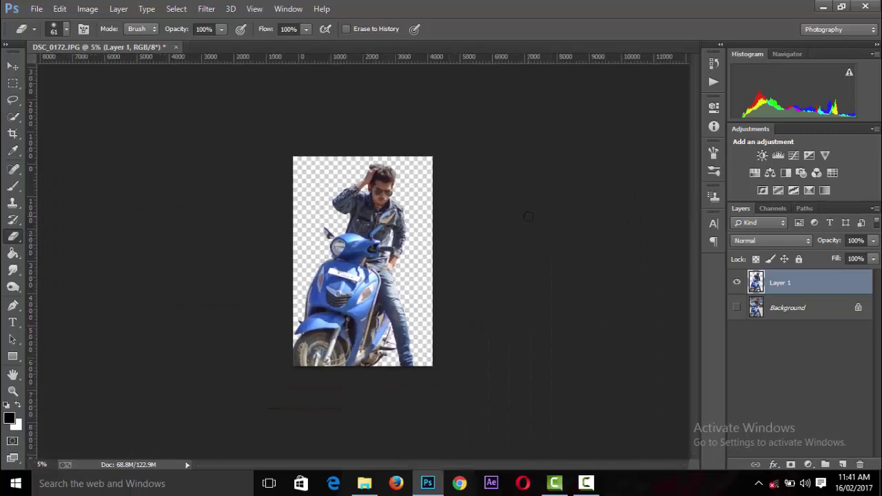
key("ctrl+plus")
key("ctrl+plus")
key("ctrl+plus")
- Add Layer 2 beneath Layer 1 and marquee the area above the bottom strip
left_click(842, 464)
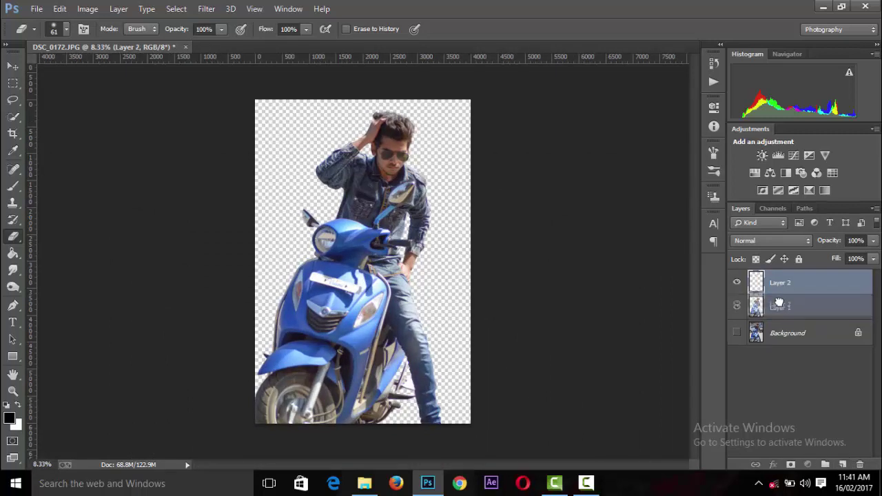
left_click_drag(781, 282, 769, 314)
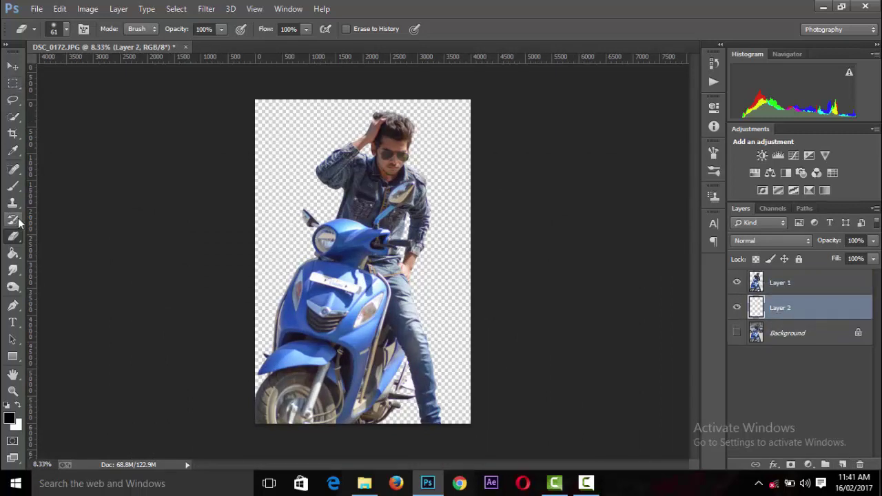
left_click(18, 85)
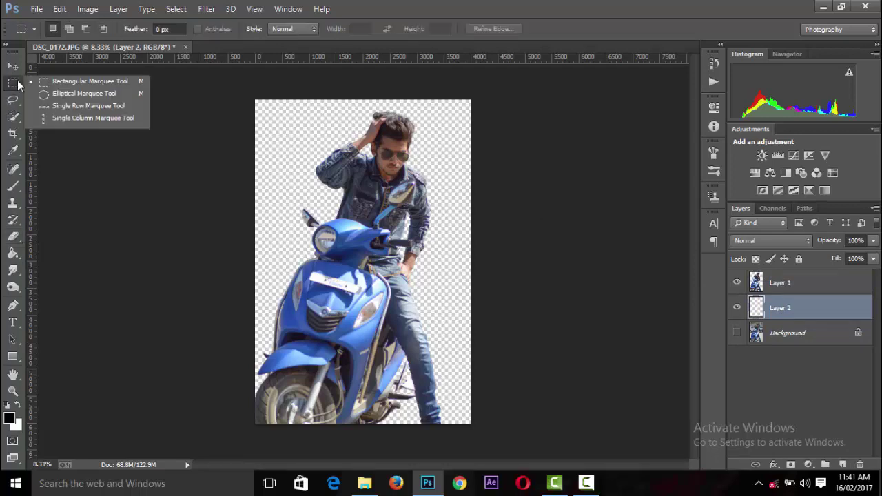
left_click_drag(254, 97, 472, 374)
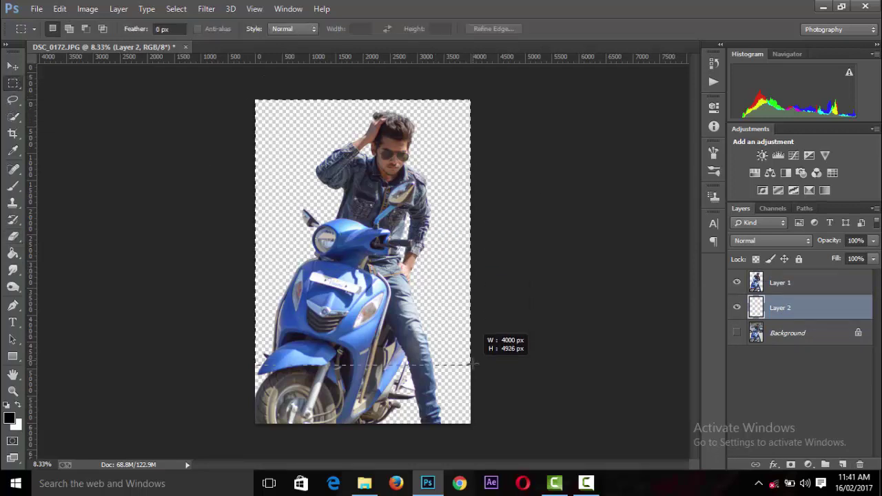
- Set the foreground colour to #ff0000 and use a fully hard 2632 px brush
left_click(9, 418)
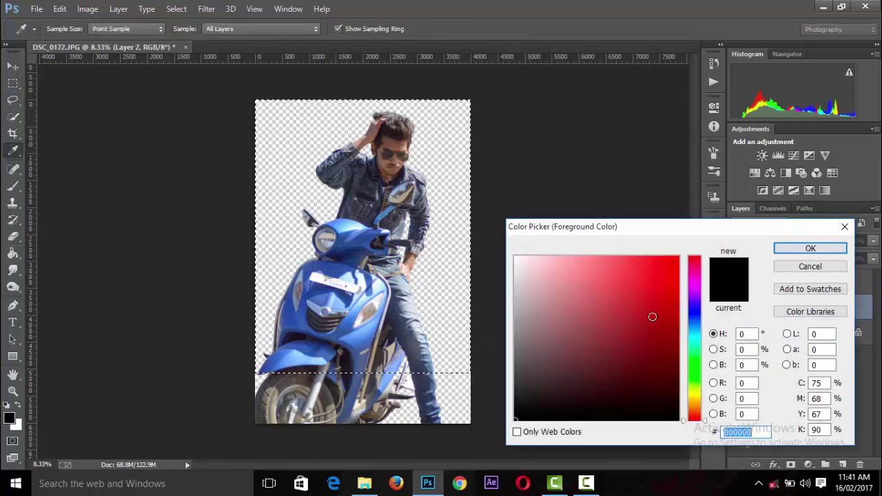
type("ff0000")
left_click(811, 248)
left_click(12, 167)
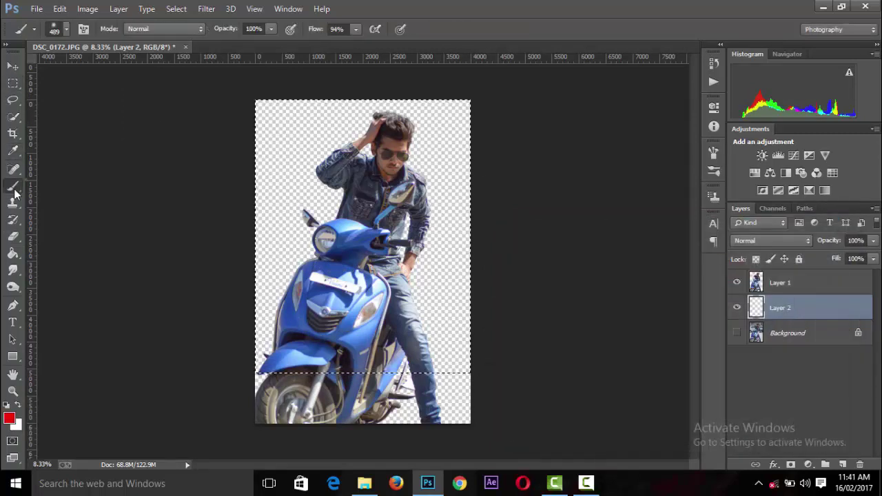
left_click(55, 29)
left_click(131, 129)
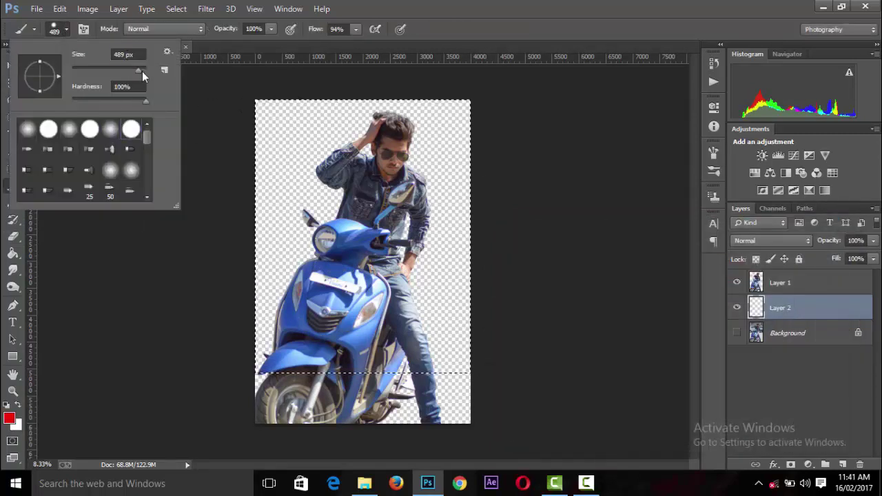
left_click_drag(140, 71, 143, 71)
key("Return")
- Paint the selected area red on Layer 2 and deselect
left_click(280, 176)
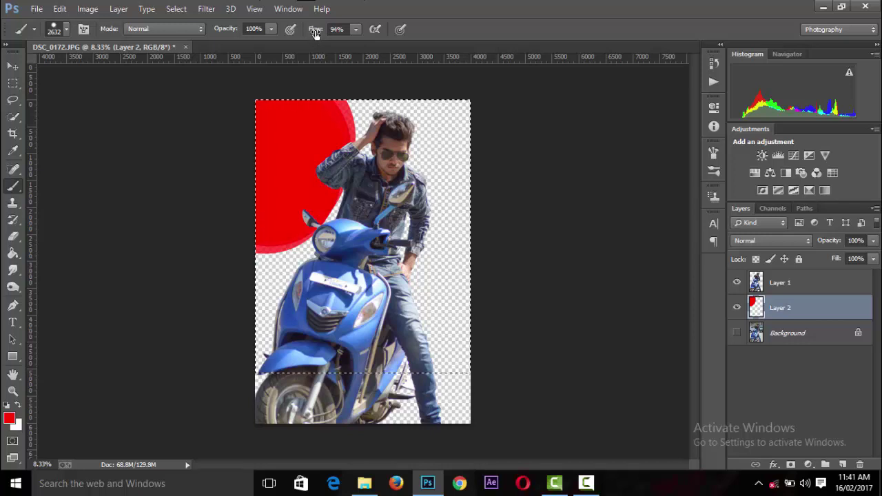
left_click_drag(315, 33, 321, 33)
mouse_move(262, 178)
left_mouse_down()
mouse_move(453, 207)
mouse_move(528, 88)
mouse_move(335, 219)
mouse_move(324, 290)
mouse_move(341, 320)
mouse_move(476, 289)
mouse_move(488, 295)
left_mouse_up()
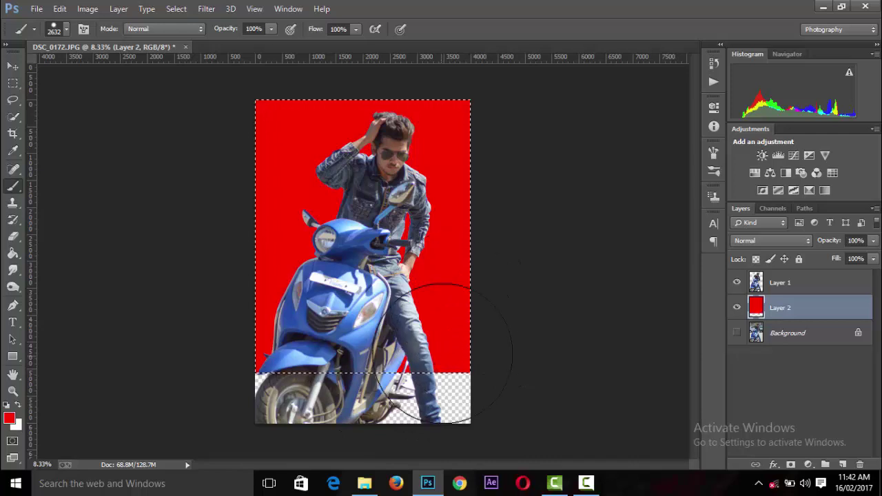
key("ctrl+d")
key("ctrl+minus")
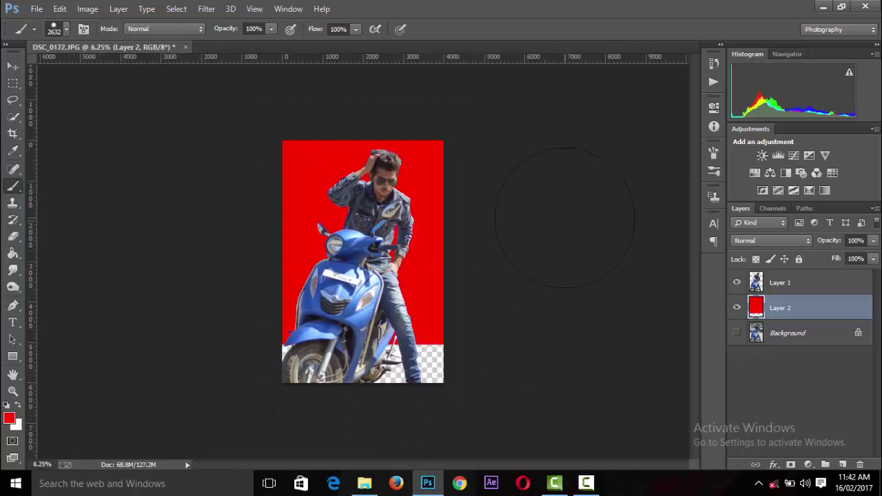
key("ctrl+minus")
key("ctrl+plus")
- On new Layer 3, paint a marqueed bottom strip white and deselect
left_click(843, 464)
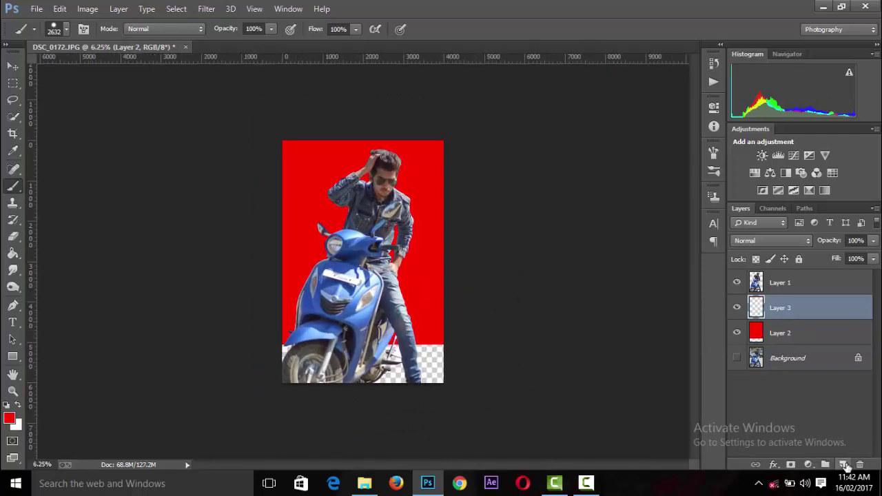
left_click(12, 83)
right_click(12, 83)
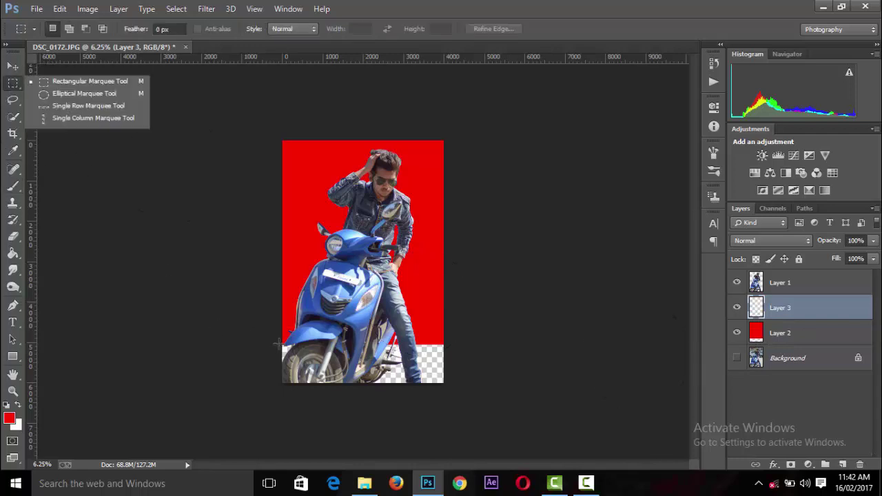
mouse_move(279, 342)
left_mouse_down()
mouse_move(379, 393)
mouse_move(449, 393)
left_mouse_up()
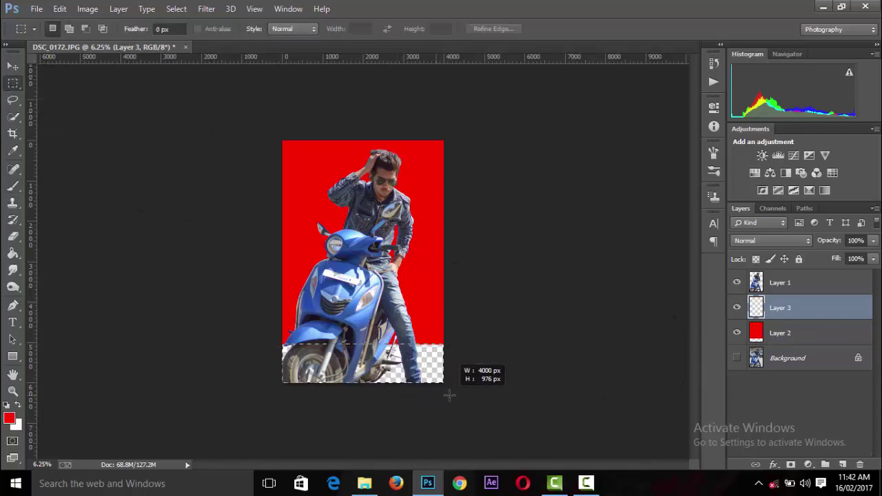
left_click(18, 405)
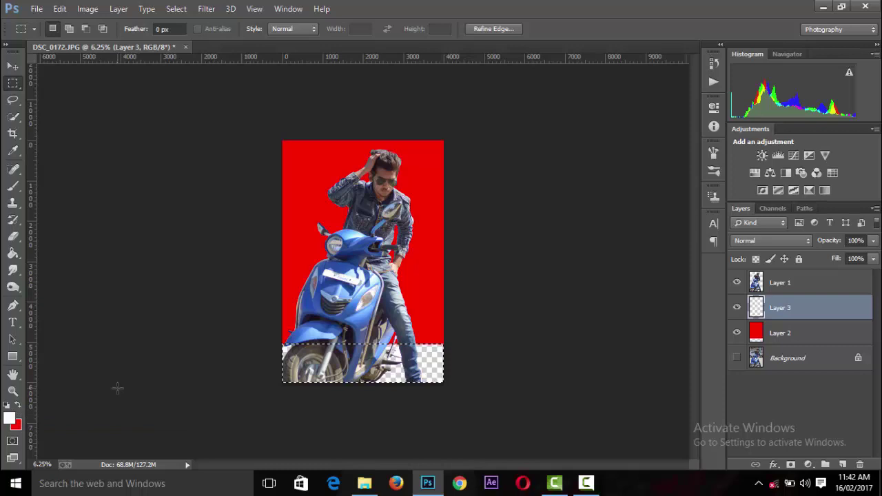
left_click(12, 186)
left_click_drag(303, 366, 427, 369)
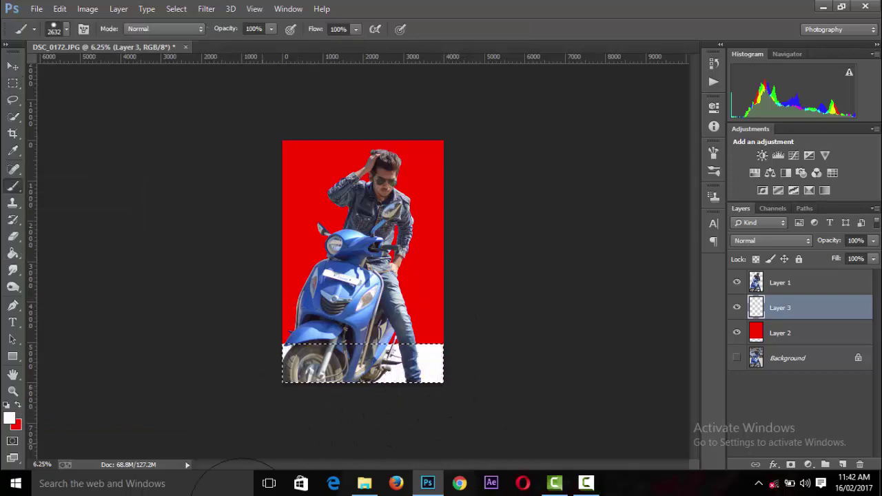
key("ctrl+d")
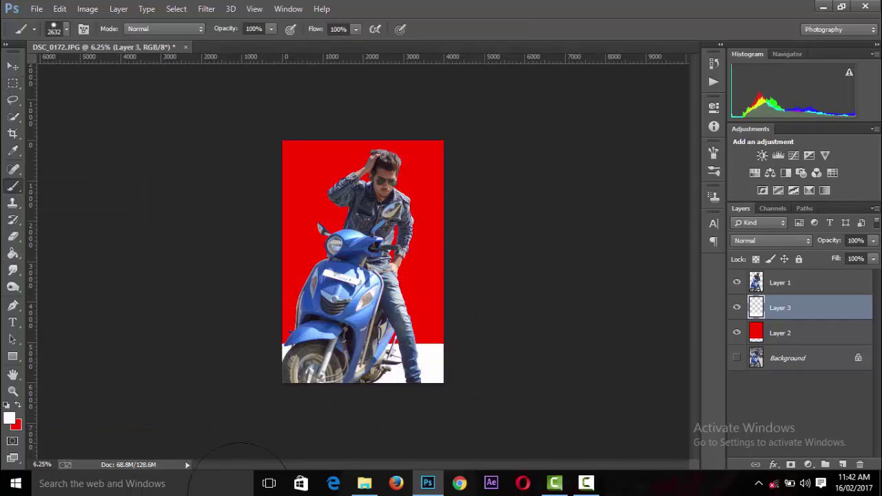
- Stretch the white strip taller with Free Transform
key("ctrl+t")
left_click_drag(352, 344, 352, 320)
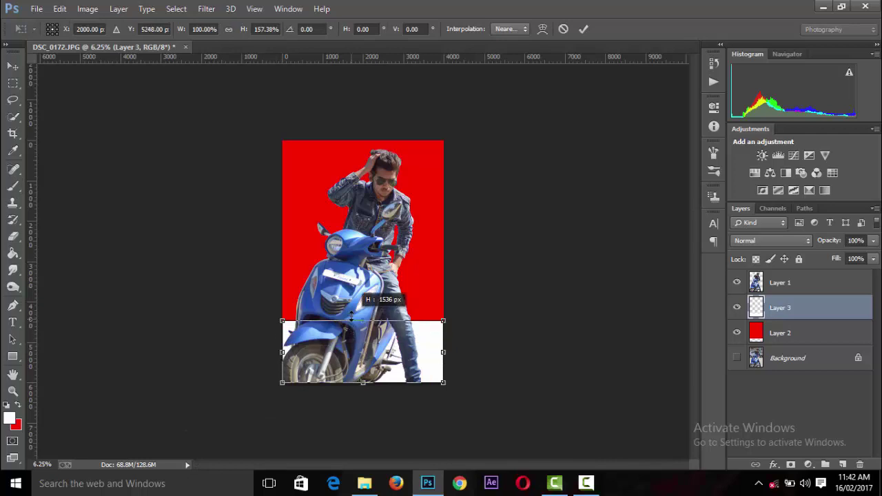
left_click_drag(415, 385, 415, 400)
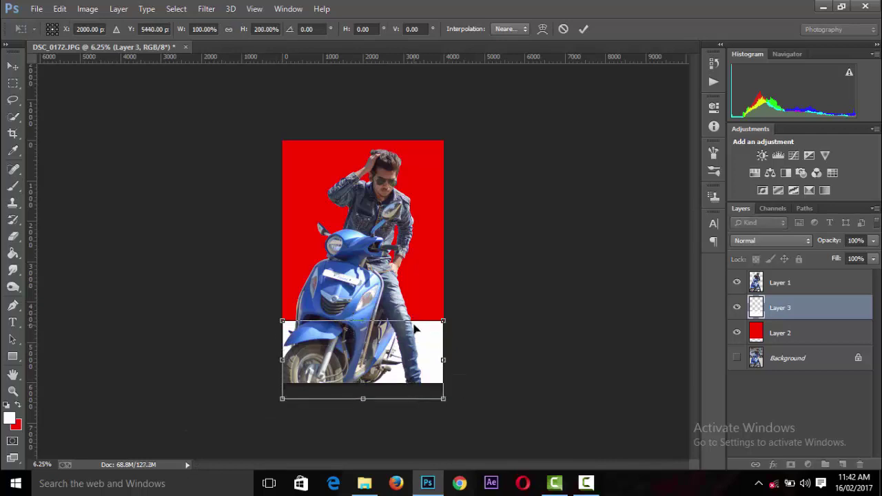
key("Return")
key("b")
- Squash the white strip into a shorter floor and commit the transform
key("ctrl+t")
mouse_move(363, 320)
left_mouse_down()
mouse_move(362, 394)
mouse_move(378, 378)
mouse_move(362, 345)
left_mouse_up()
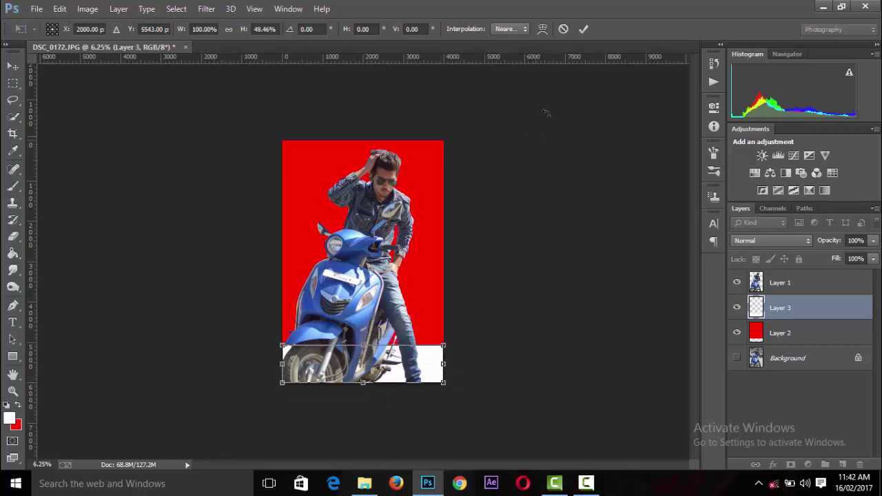
left_click(590, 29)
scroll(602, 220, "down", 2)
- Turn Layer 2 grey with Hue/Saturation: Hue +45, Saturation -100, Lightness -11
scroll(602, 221, "down", 1)
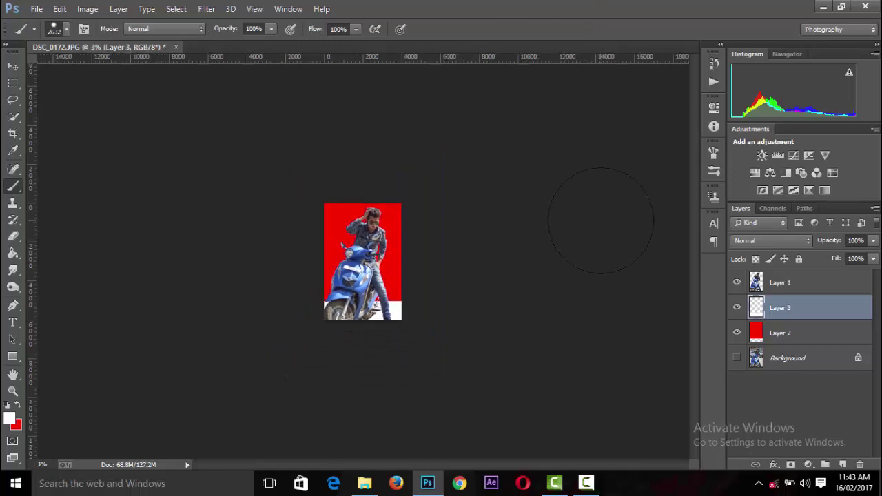
key("alt+bracketleft")
scroll(576, 355, "up", 2)
scroll(576, 355, "down", 3)
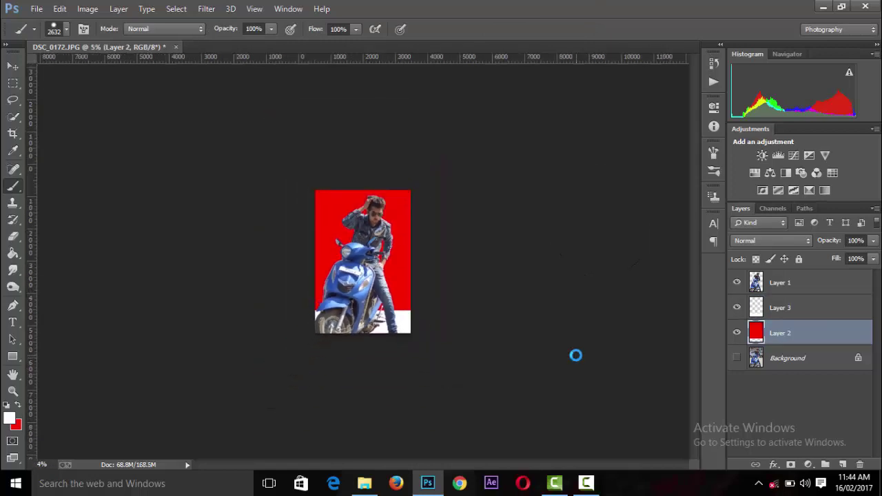
scroll(576, 355, "up", 3)
left_click(87, 8)
mouse_move(107, 42)
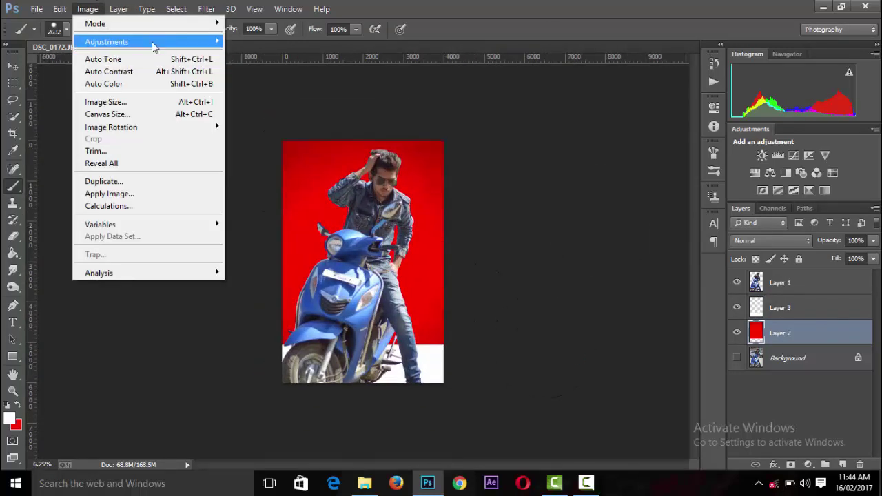
left_click(263, 108)
mouse_move(556, 219)
left_mouse_down()
mouse_move(463, 221)
mouse_move(604, 221)
mouse_move(587, 220)
left_mouse_up()
left_click_drag(559, 282, 553, 286)
left_click_drag(620, 251, 494, 251)
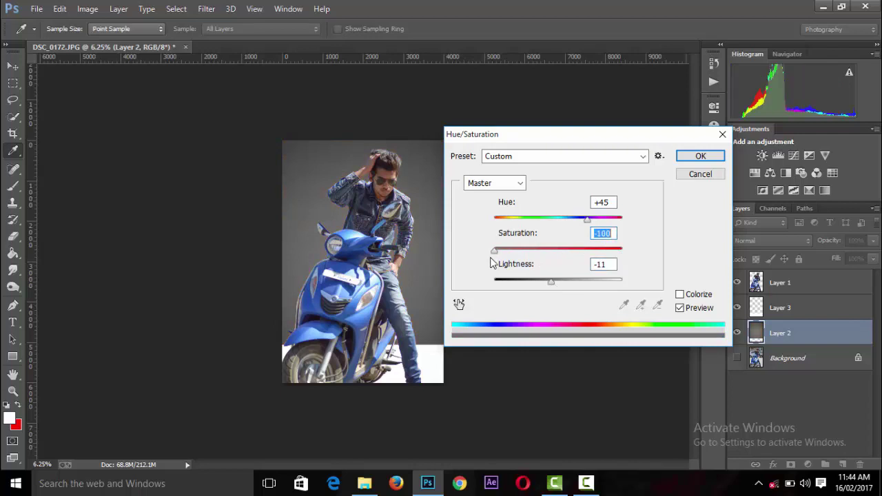
left_click(699, 156)
key("b")
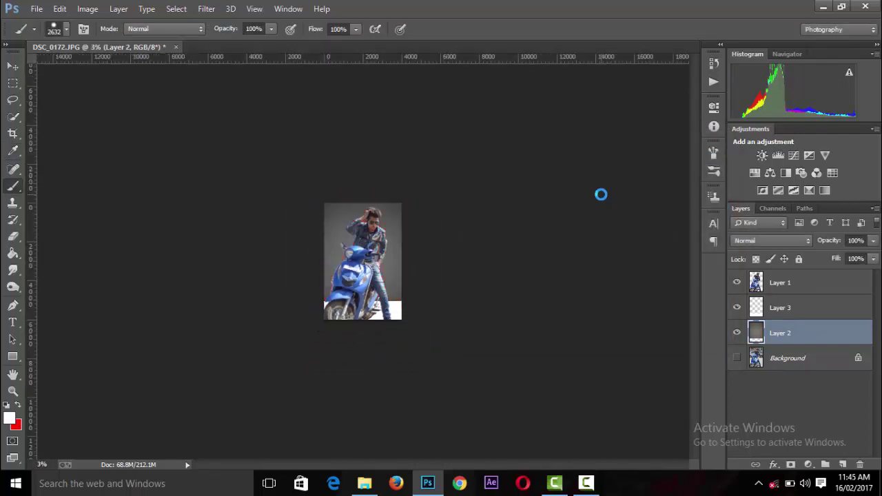
- Try Colorize tints on Layer 3 in Hue/Saturation, keeping the floor white
left_click(814, 315)
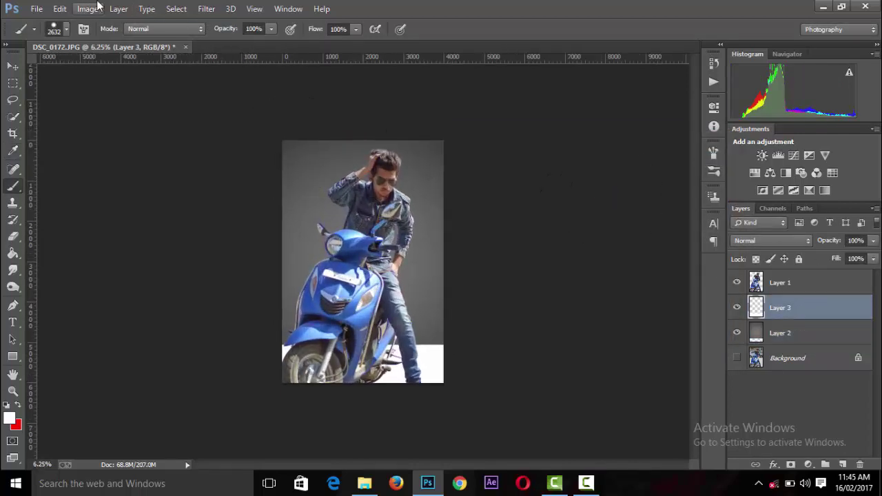
left_click(88, 8)
left_click(276, 109)
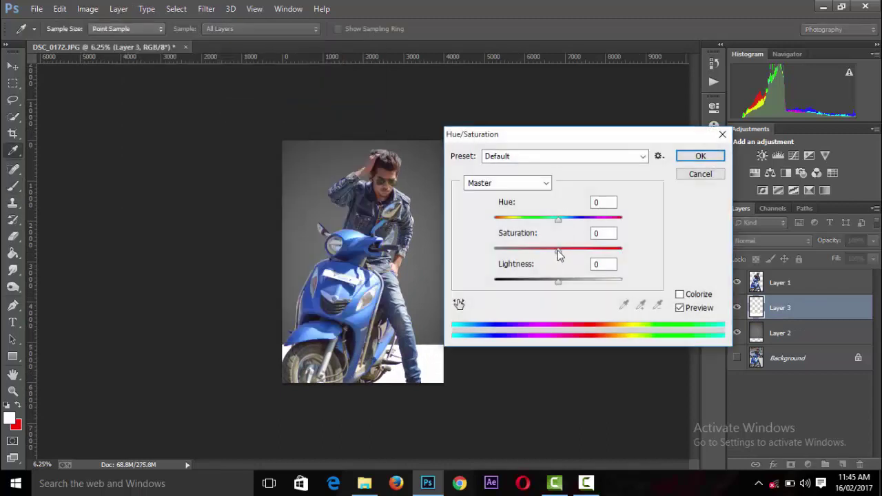
left_click_drag(558, 281, 535, 282)
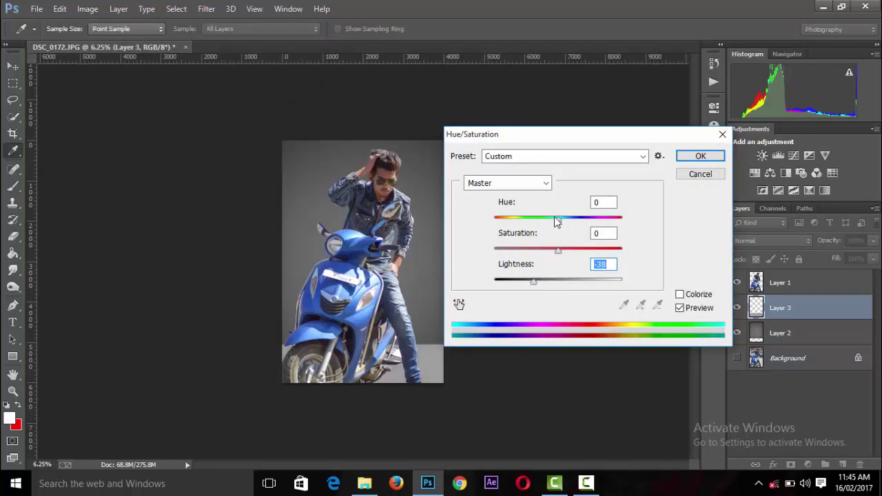
left_click_drag(557, 219, 612, 220)
left_click(681, 295)
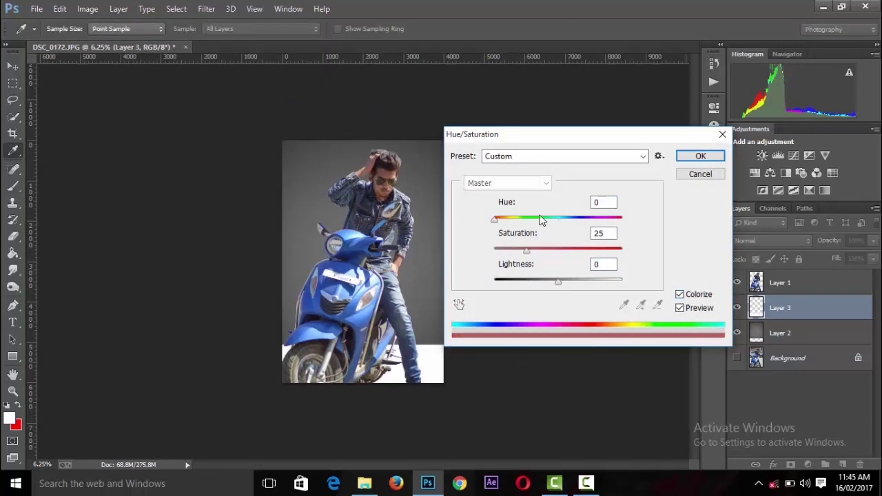
mouse_move(542, 219)
left_mouse_down()
mouse_move(620, 221)
mouse_move(613, 230)
left_mouse_up()
key("Tab")
type("100")
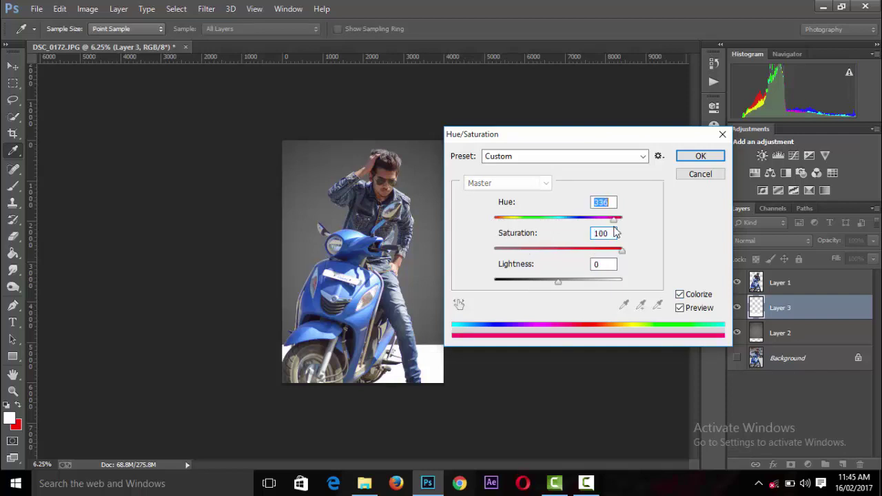
left_click_drag(538, 283, 544, 285)
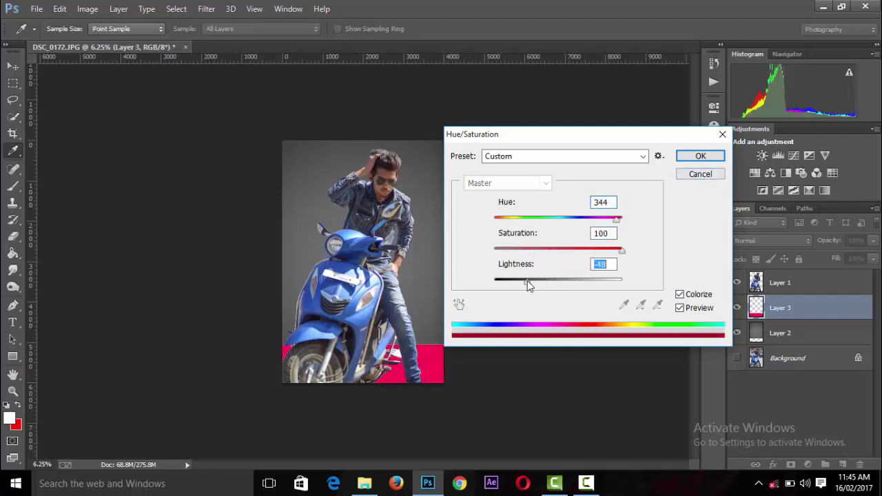
mouse_move(617, 221)
left_mouse_down()
mouse_move(522, 235)
mouse_move(620, 280)
left_mouse_up()
left_click(700, 156)
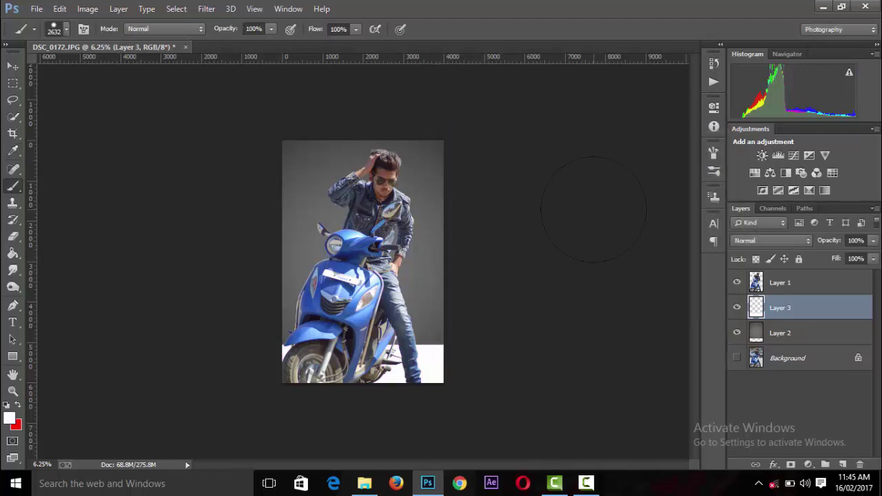
- Stretch the white floor strip slightly taller, to about 1090 px
scroll(595, 210, "down", 2)
scroll(606, 210, "up", 2)
key("ctrl+t")
left_click_drag(278, 342, 279, 338)
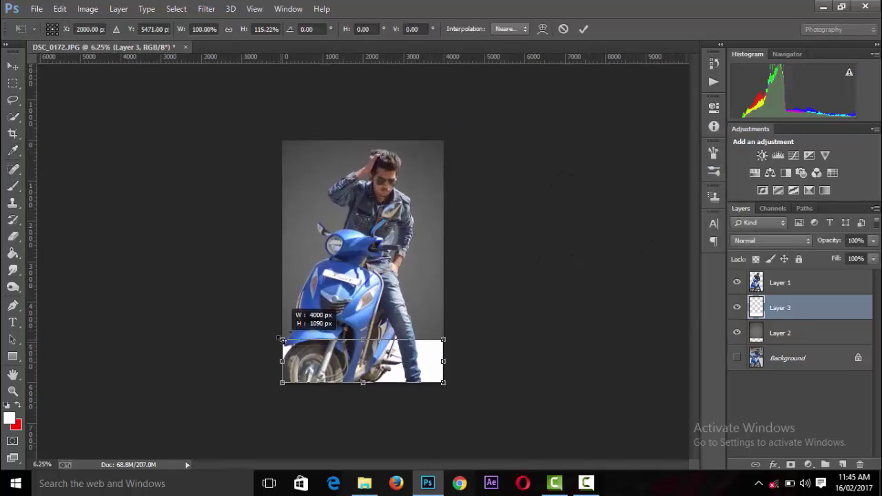
left_click(583, 28)
scroll(579, 197, "down", 3)
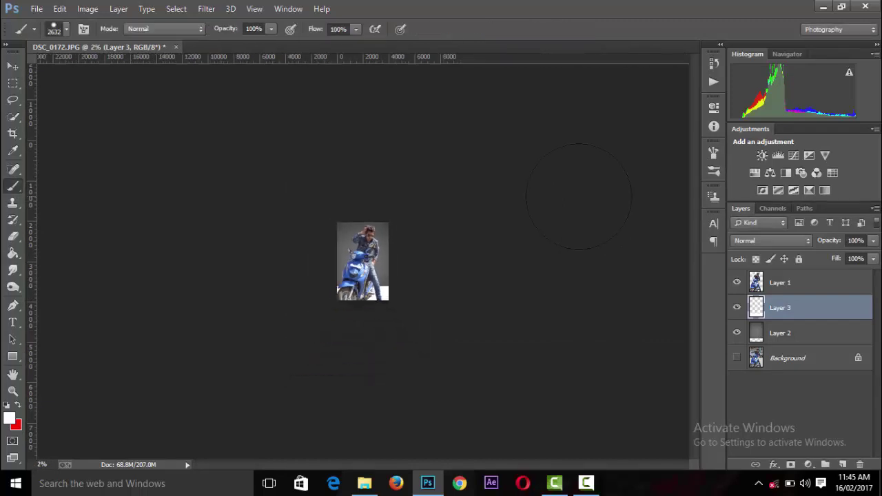
scroll(593, 199, "up", 2)
scroll(611, 202, "up", 2)
left_click(804, 364)
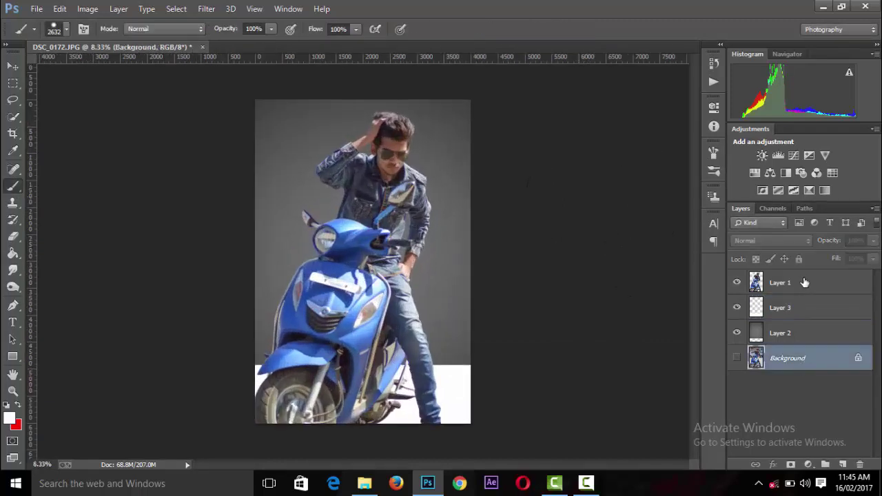
left_click(804, 282)
left_click(800, 333, "ctrl")
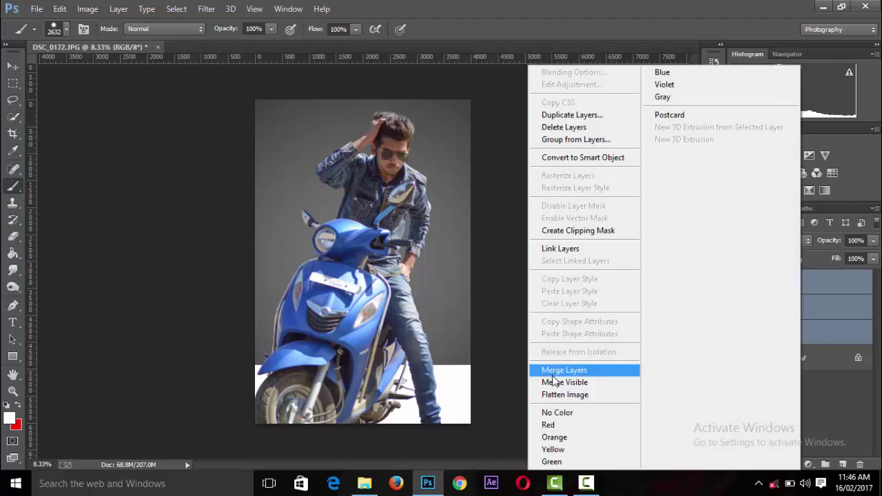
left_click(553, 369)
key("ctrl+minus")
key("ctrl+minus")
left_click(206, 8)
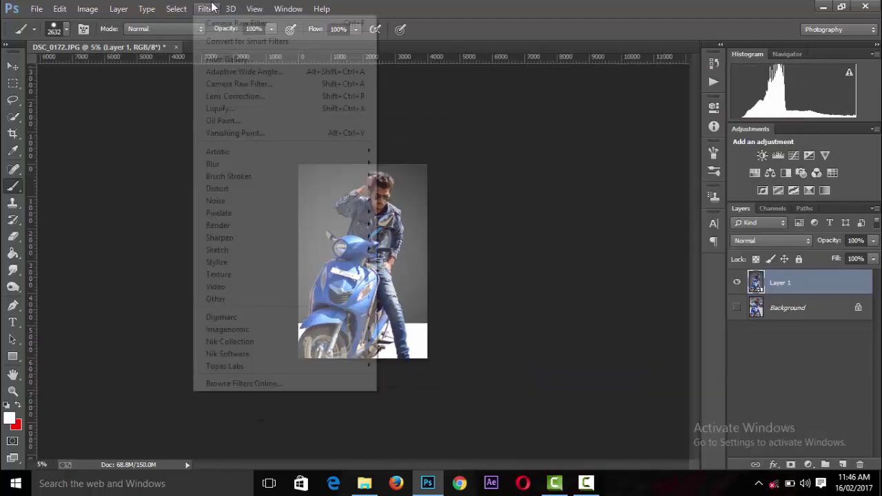
left_click(234, 83)
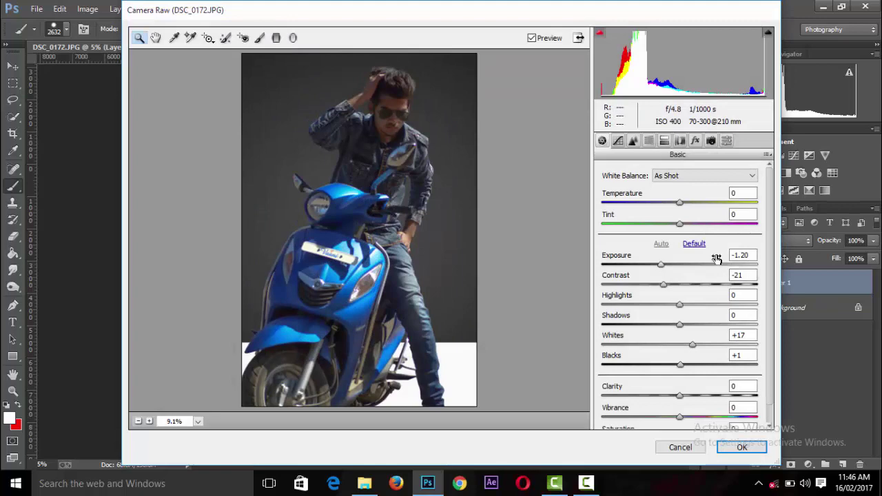
left_click(695, 244)
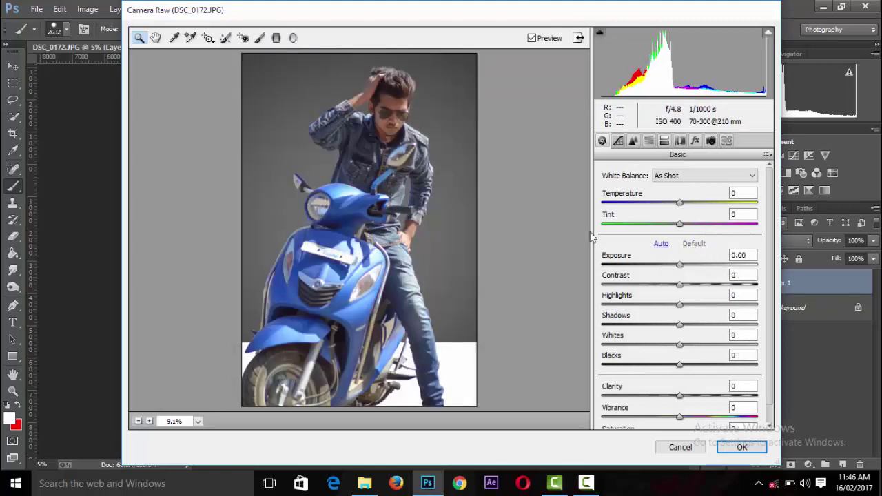
left_click(554, 223, "alt")
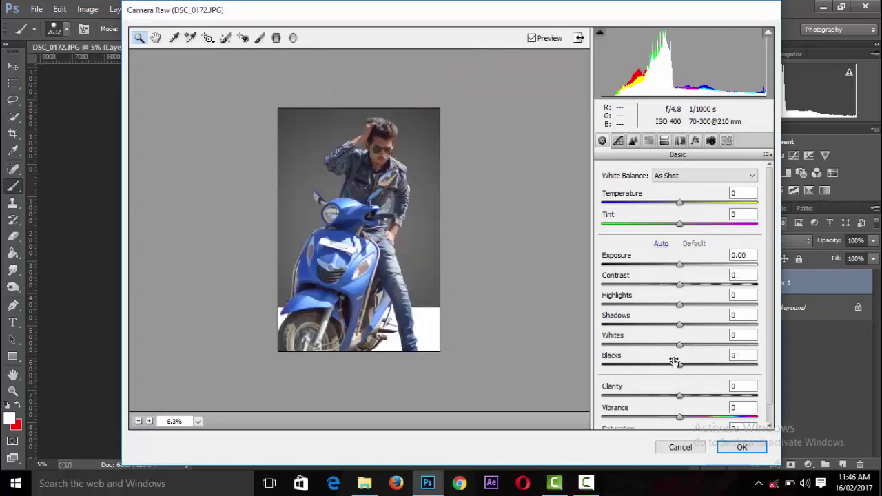
mouse_move(719, 365)
left_mouse_down()
mouse_move(741, 367)
mouse_move(729, 396)
left_mouse_up()
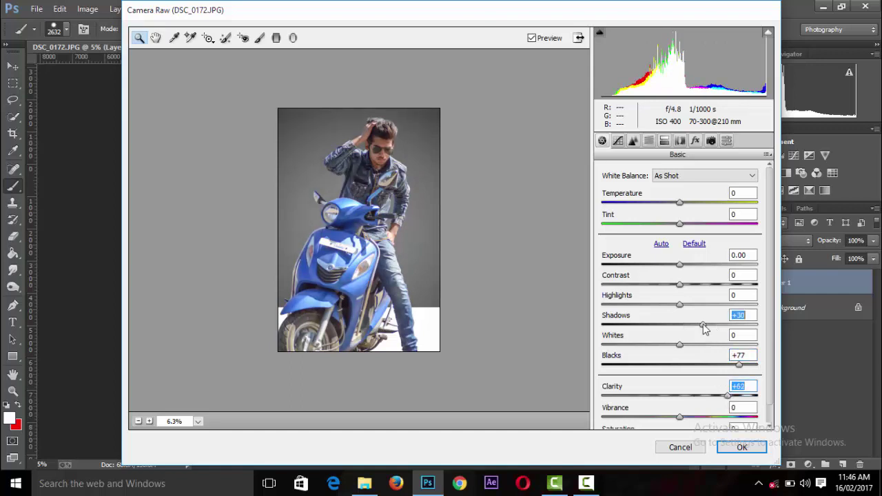
left_click_drag(705, 330, 728, 329)
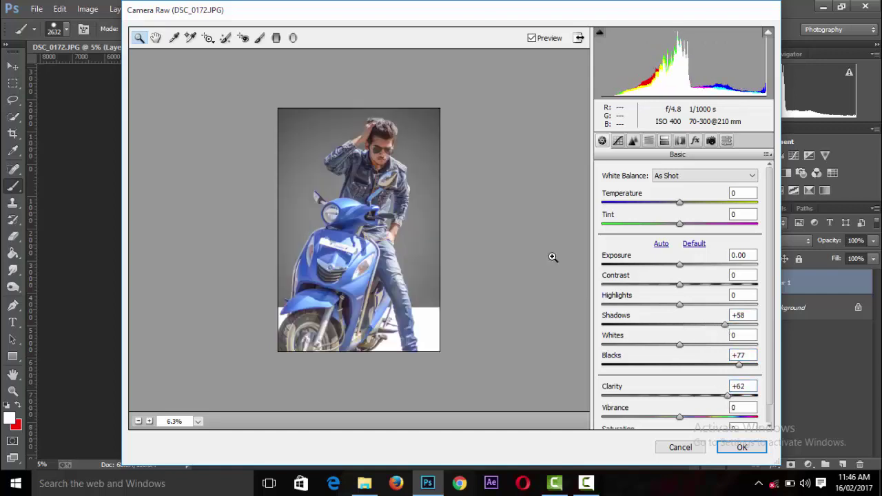
left_click(673, 444)
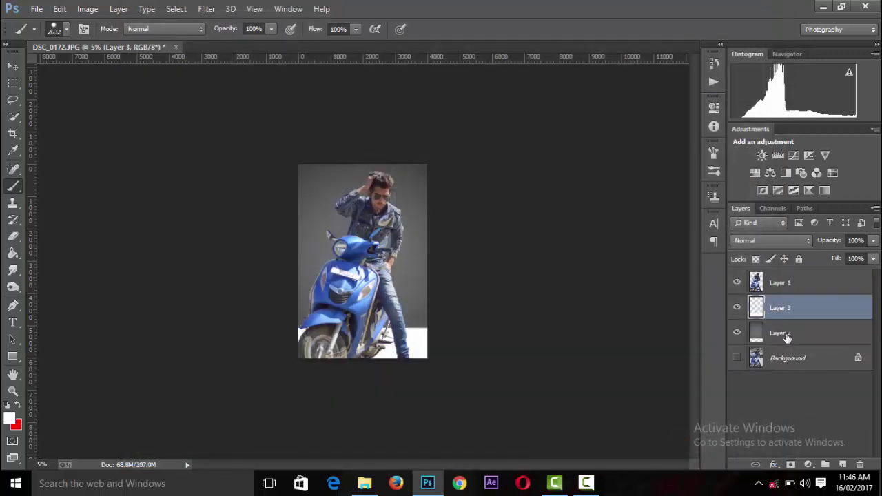
- Darken the Layer 3 floor to grey with Hue/Saturation
left_click(786, 336)
left_click(781, 310)
left_click(87, 9)
mouse_move(107, 41)
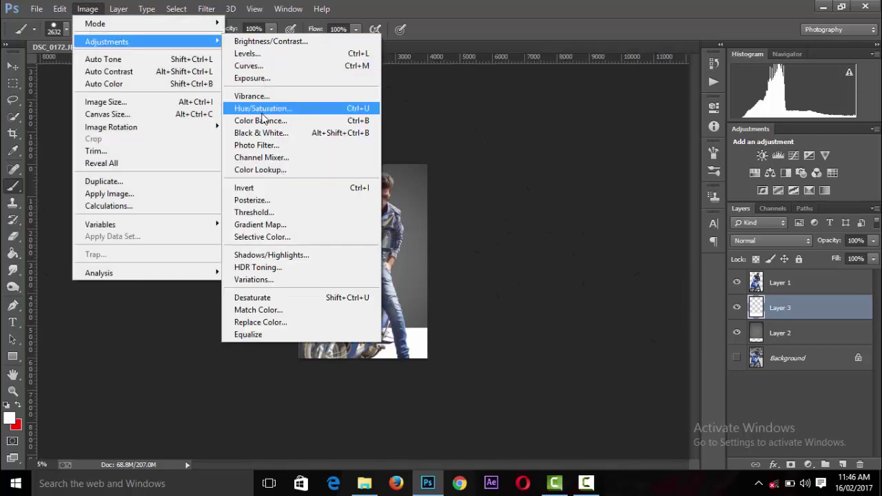
left_click(262, 109)
left_click_drag(559, 280, 524, 285)
left_click(697, 156)
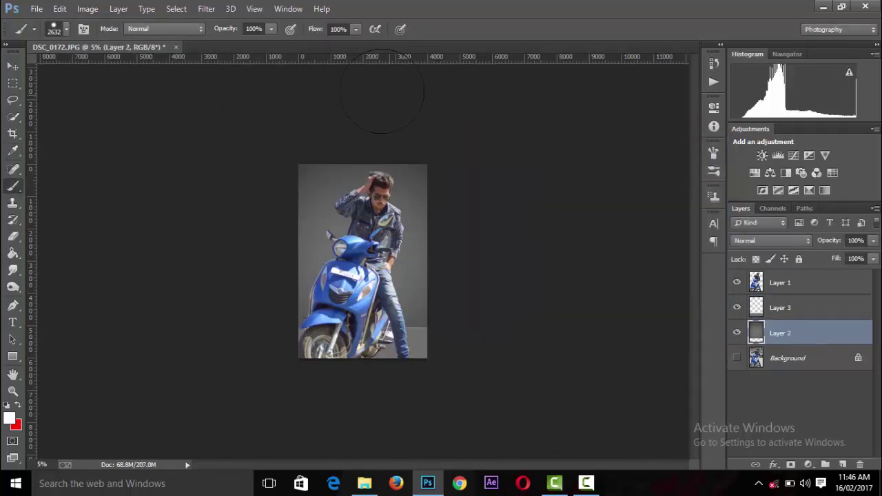
- Adjust Layer 2's hue and saturation, then enable Colorize
left_click(781, 333)
left_click(87, 8)
left_click(255, 105)
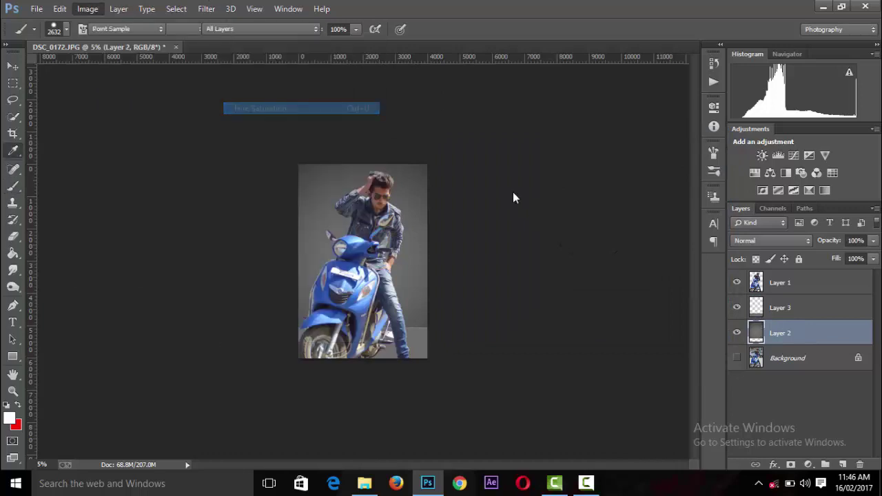
left_click_drag(558, 219, 502, 220)
mouse_move(559, 281)
left_mouse_down()
mouse_move(533, 281)
mouse_move(577, 280)
mouse_move(536, 277)
mouse_move(618, 249)
left_mouse_up()
left_click(569, 219)
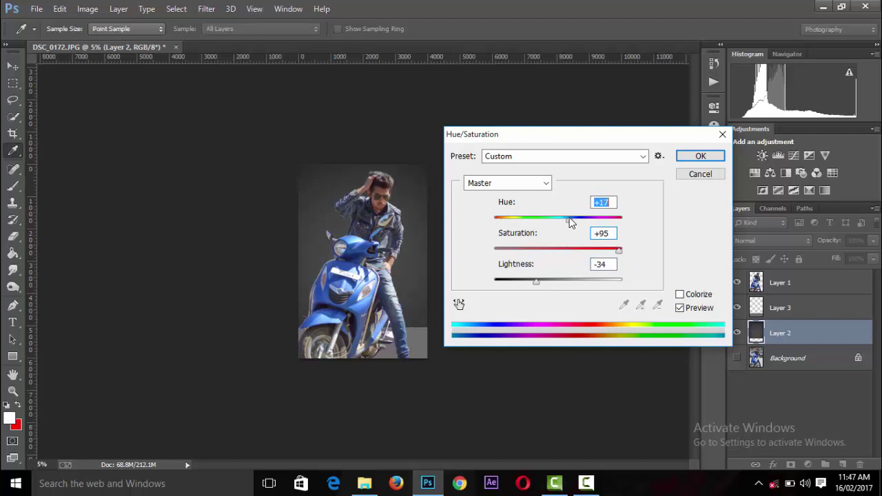
left_click(679, 295)
- Dial the colorized backdrop to golden yellow: Hue 47, Lightness +30, reduced saturation
left_click_drag(495, 219, 588, 219)
left_click_drag(527, 250, 585, 250)
left_click_drag(558, 281, 547, 289)
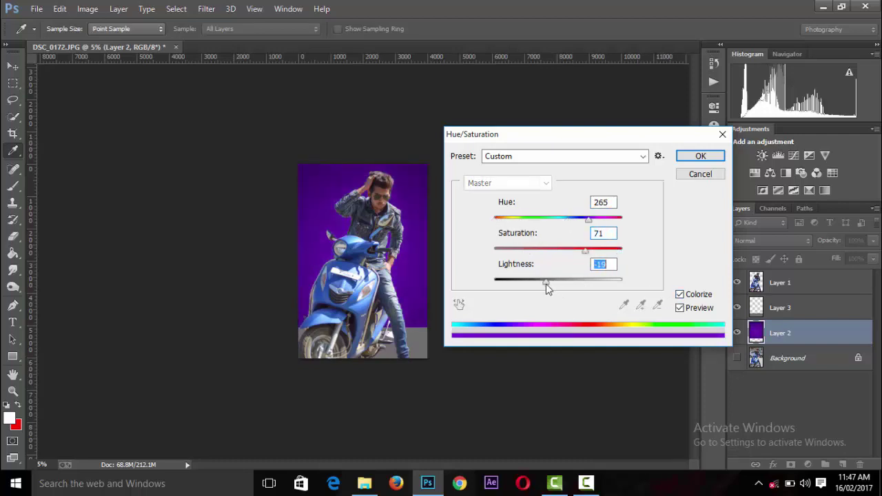
left_click_drag(588, 219, 517, 222)
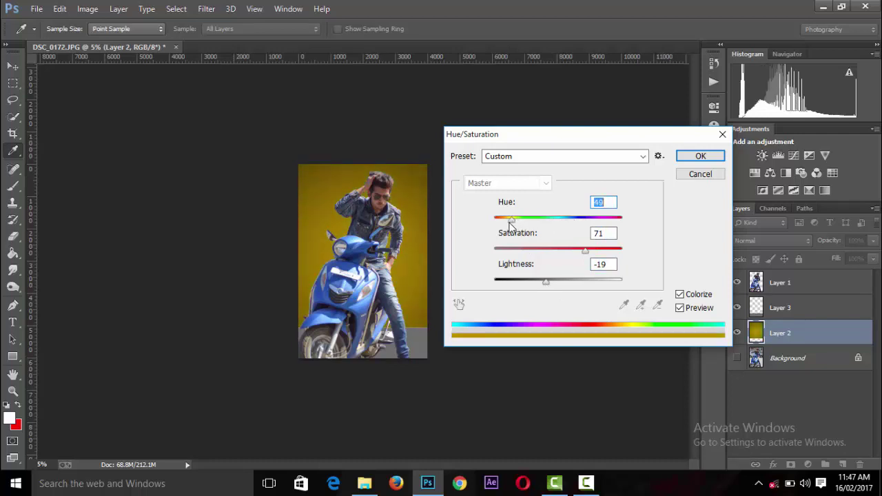
left_click_drag(519, 221, 513, 221)
left_click_drag(548, 289, 579, 279)
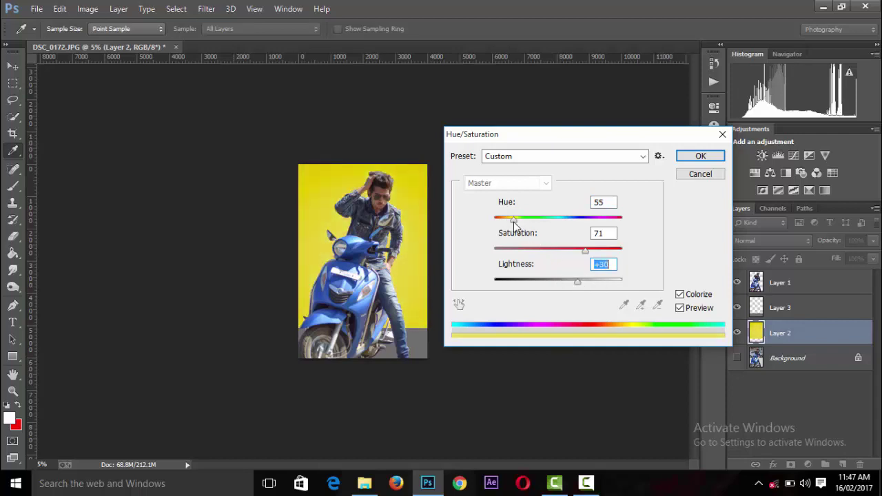
left_click_drag(513, 220, 511, 220)
left_click_drag(584, 249, 566, 249)
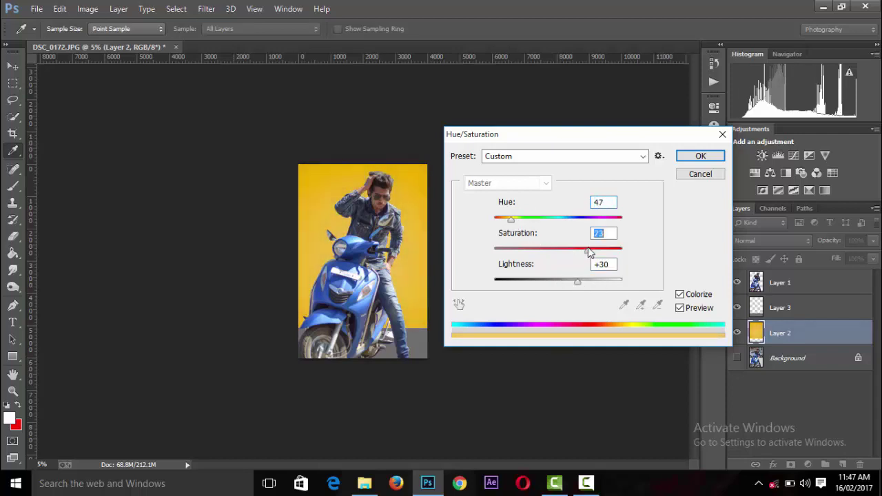
- Apply the yellow backdrop and stretch the grey floor on Layer 3 taller
left_click(686, 159)
key("ctrl+plus")
key("ctrl+plus")
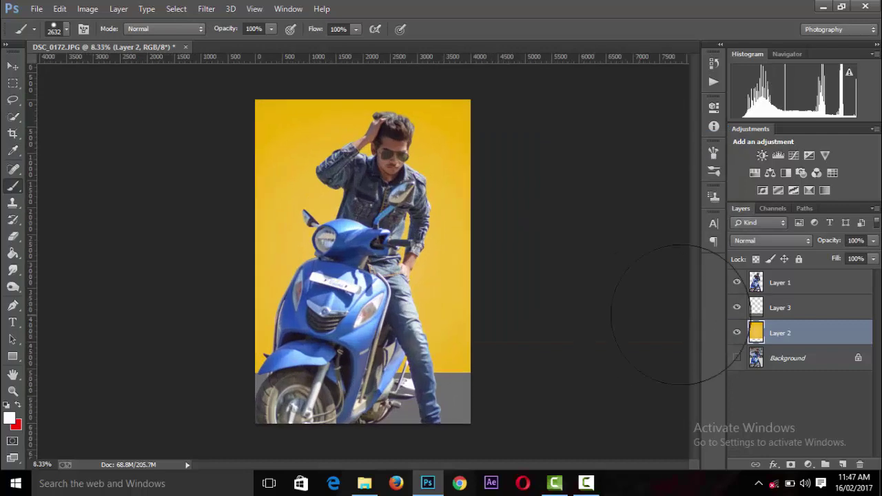
key("ctrl+minus")
key("ctrl+minus")
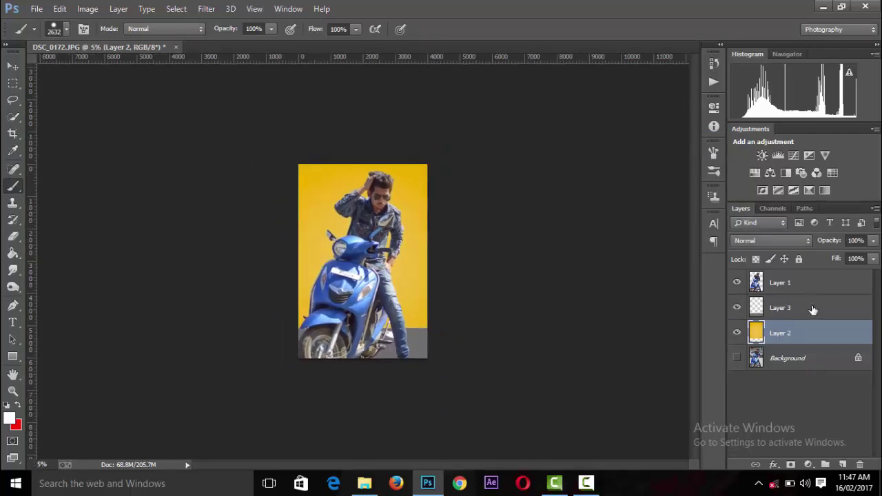
left_click(813, 310)
key("ctrl+t")
left_click_drag(363, 328, 363, 323)
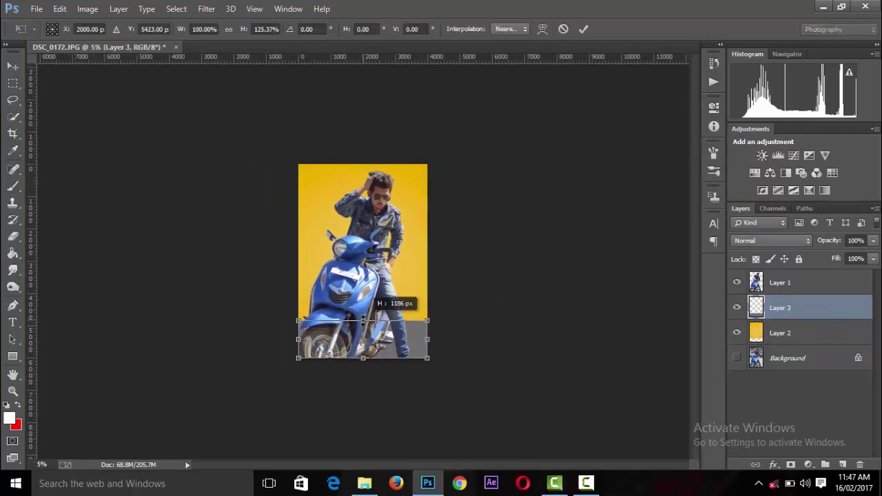
left_click(583, 30)
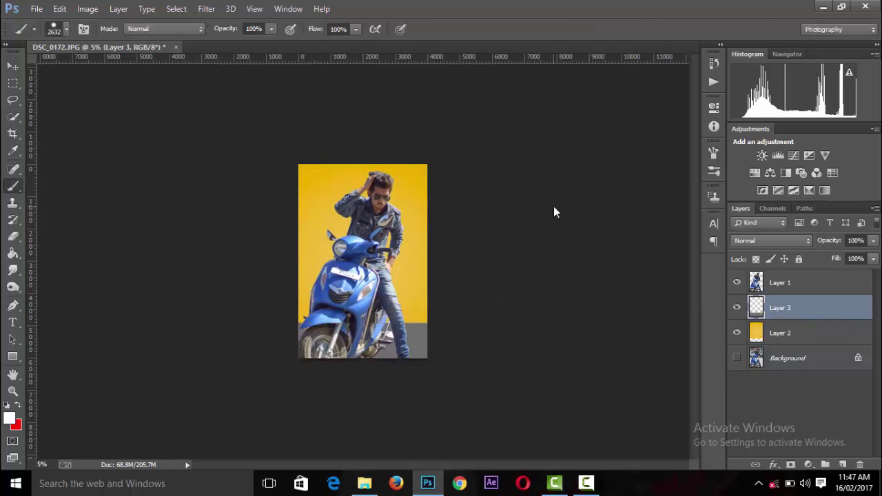
key("ctrl+minus")
key("ctrl+minus")
key("ctrl+minus")
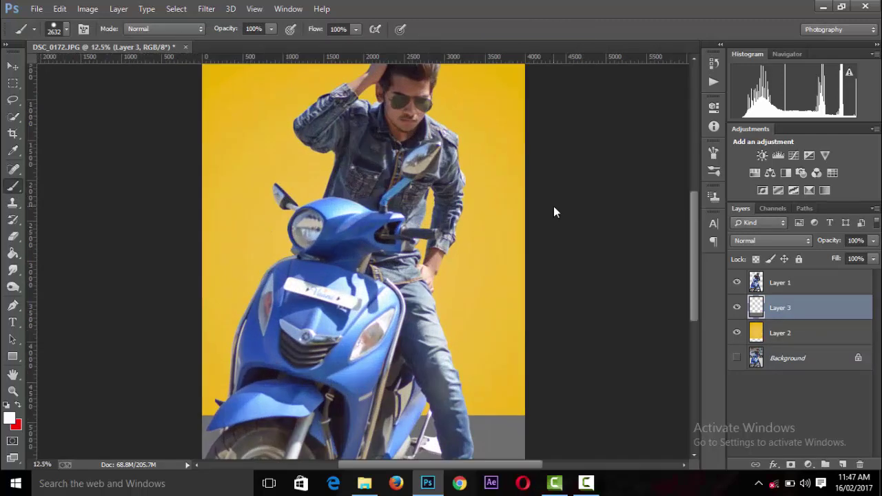
- Merge Layers 1–3 into one Layer 1 and open the Camera Raw Filter
left_click(772, 331, "shift")
left_click(791, 291, "shift")
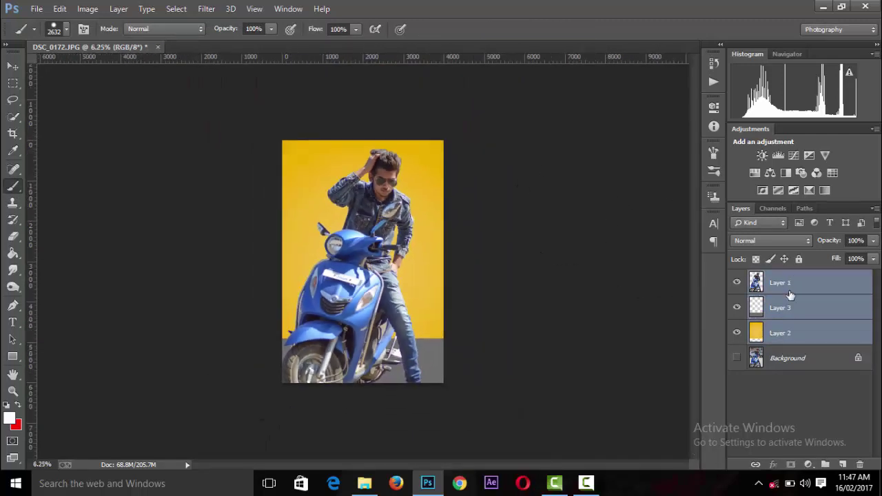
right_click(783, 295)
left_click(544, 367)
left_click(206, 8)
left_click(234, 84)
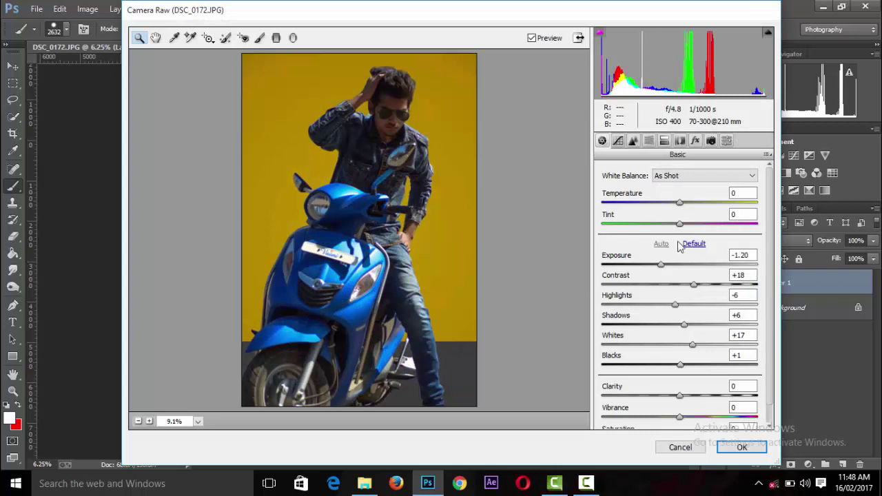
- Reset the Basic sliders, then set Clarity +57, Blacks +63, Shadows +45 and Exposure +0.15
left_click(695, 245)
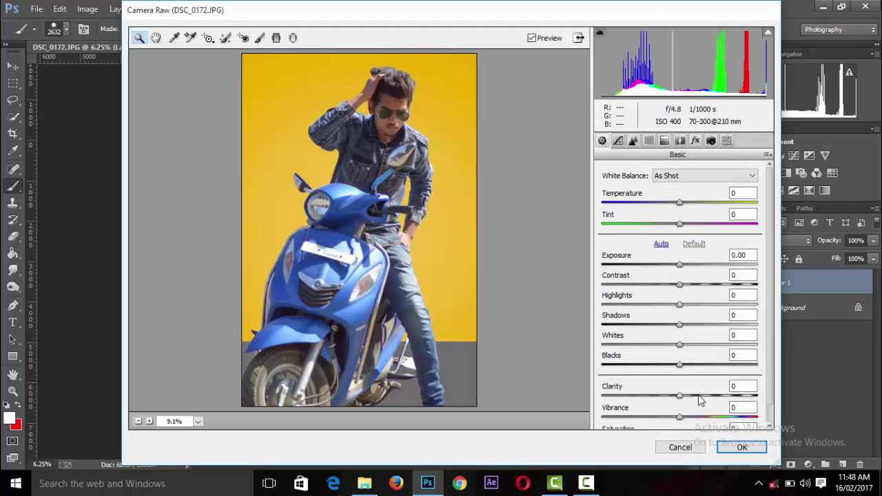
left_click_drag(700, 396, 723, 396)
left_click_drag(721, 365, 730, 365)
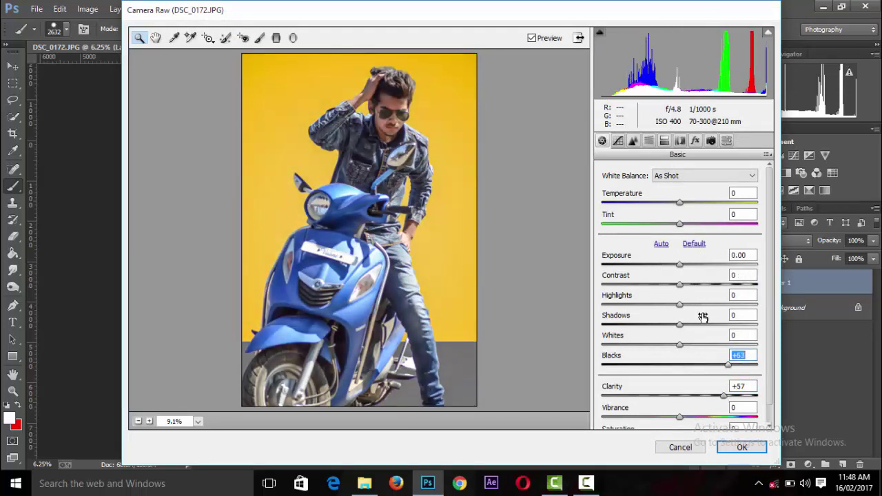
mouse_move(704, 321)
left_mouse_down()
mouse_move(715, 324)
mouse_move(670, 305)
left_mouse_up()
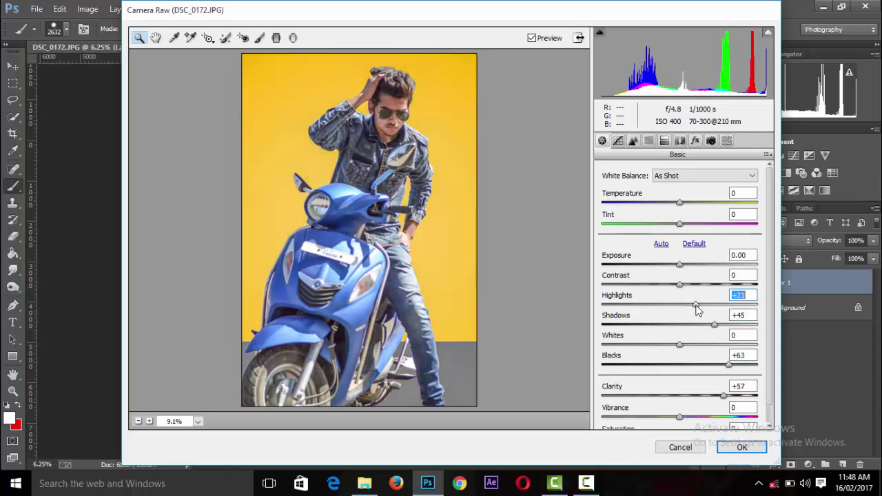
left_click_drag(680, 265, 687, 285)
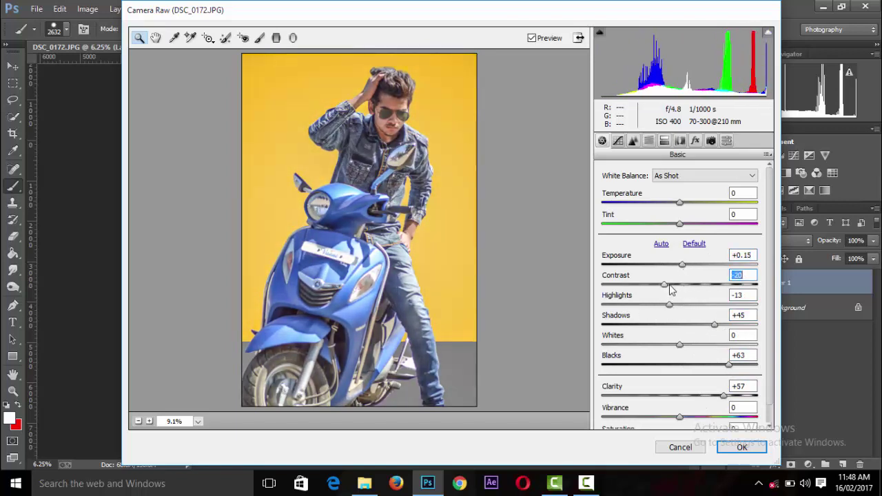
left_click(542, 239, "alt")
- Pull the tone curve's Highlights and Lights down to -16
left_click(617, 140)
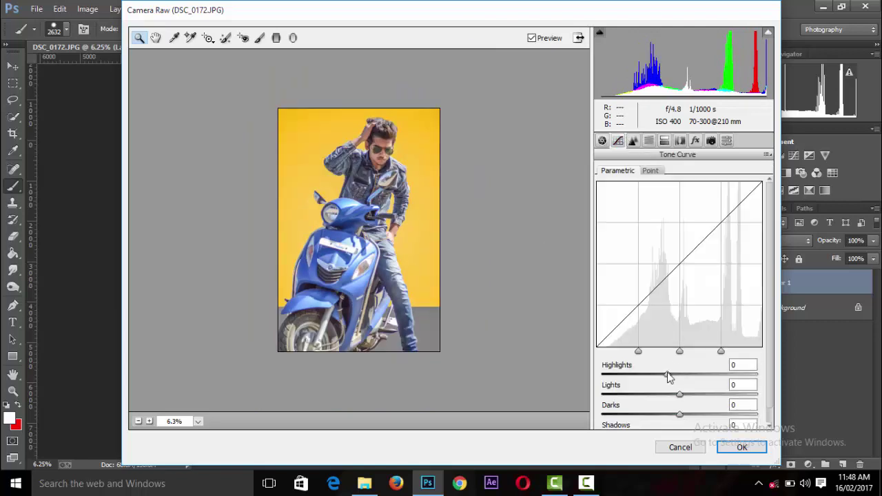
left_click_drag(668, 376, 667, 374)
left_click(668, 396)
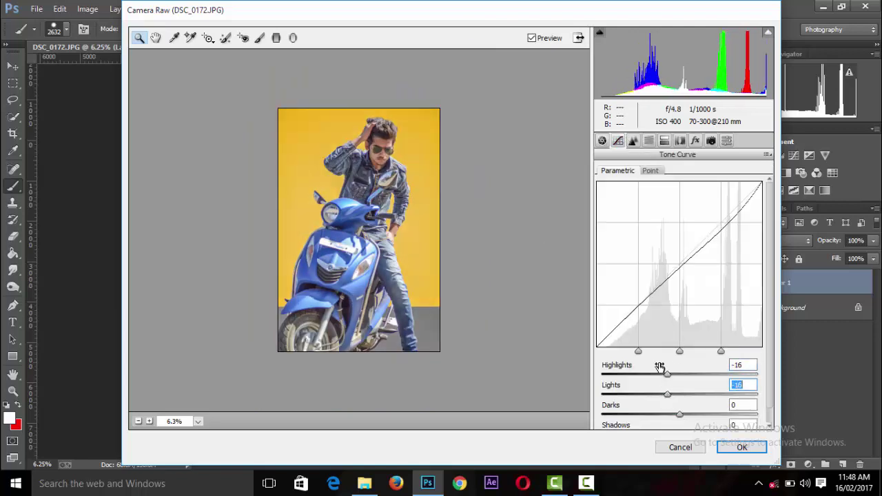
- Raise Oranges saturation and luminance (+29) and Blues saturation to +69, then apply the grade
left_click(649, 141)
left_click(700, 254)
left_click(679, 190)
left_click(718, 253)
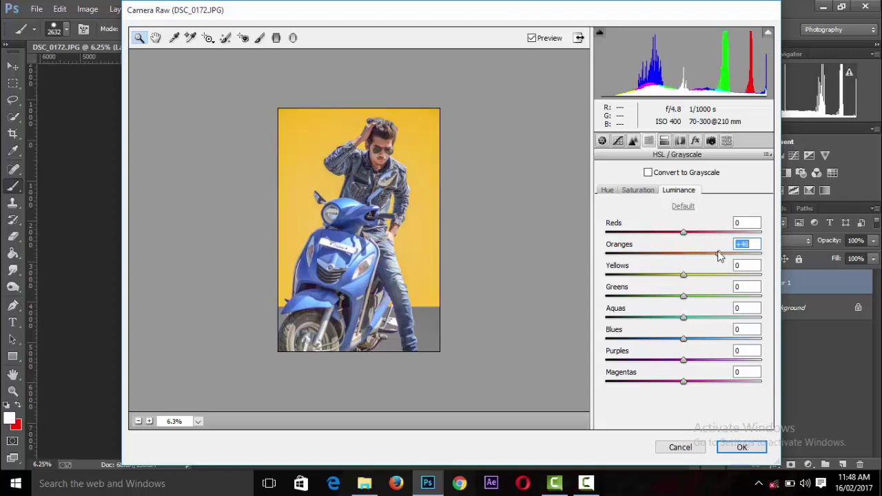
left_click_drag(719, 256, 708, 261)
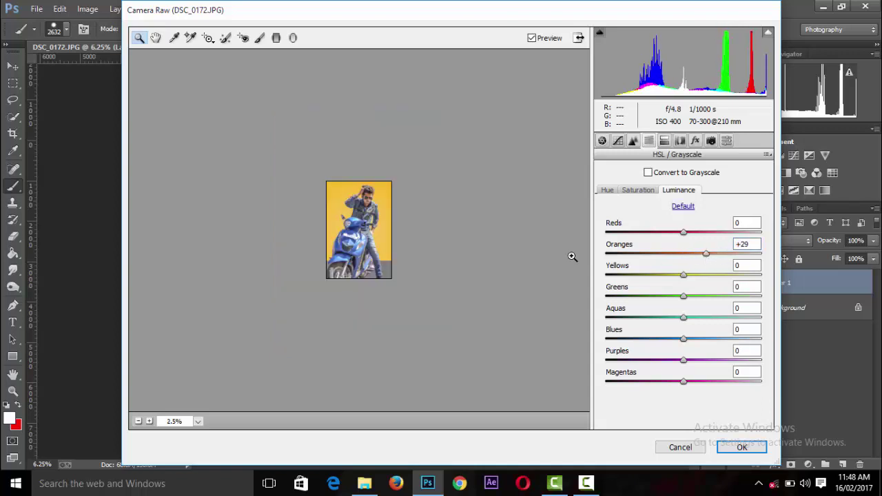
left_click(655, 194)
mouse_move(712, 338)
left_mouse_down()
mouse_move(770, 336)
mouse_move(739, 336)
left_mouse_up()
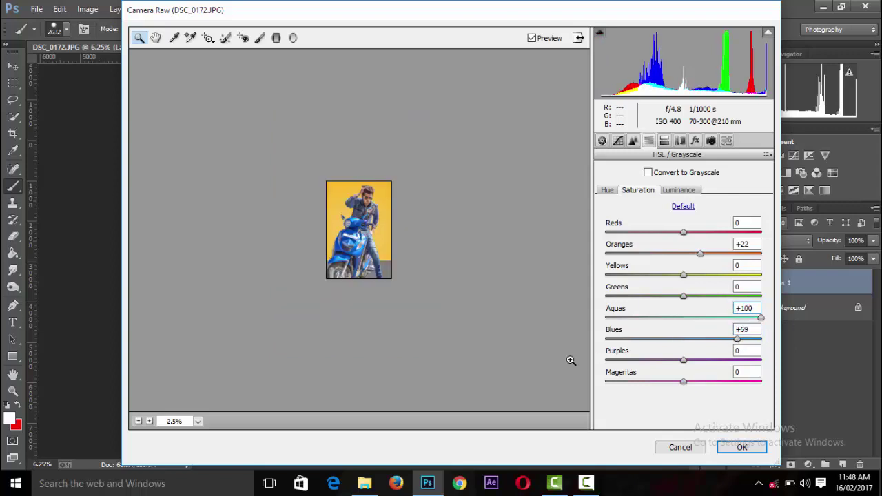
left_click(729, 448)
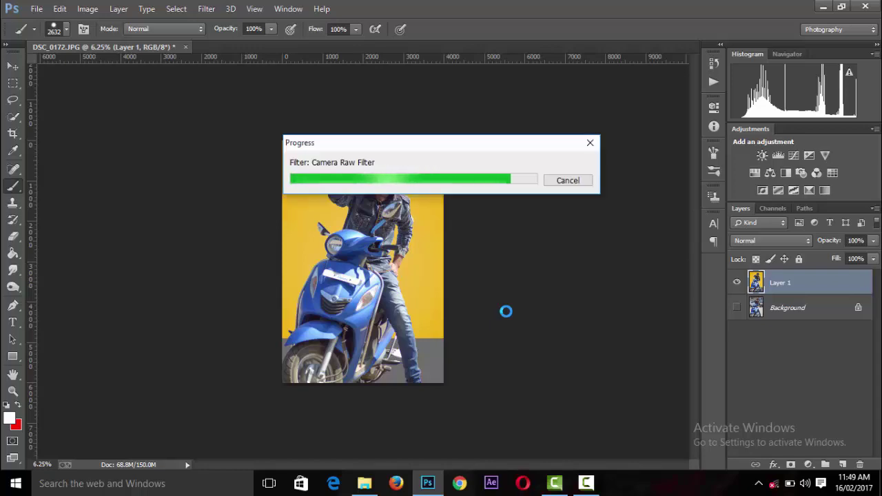
- Zoom in and out to inspect the scooter and rider
key("ctrl+minus")
key("ctrl+plus")
key("ctrl+plus")
key("ctrl+plus")
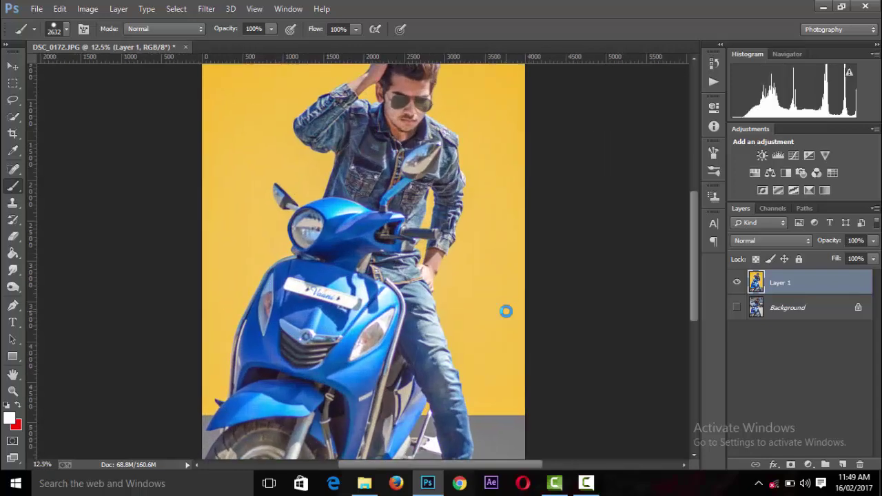
key("ctrl+minus")
key("ctrl+minus")
key("ctrl+minus")
key("ctrl+plus")
key("ctrl+plus")
key("ctrl+plus")
key("ctrl+plus")
key("ctrl+plus")
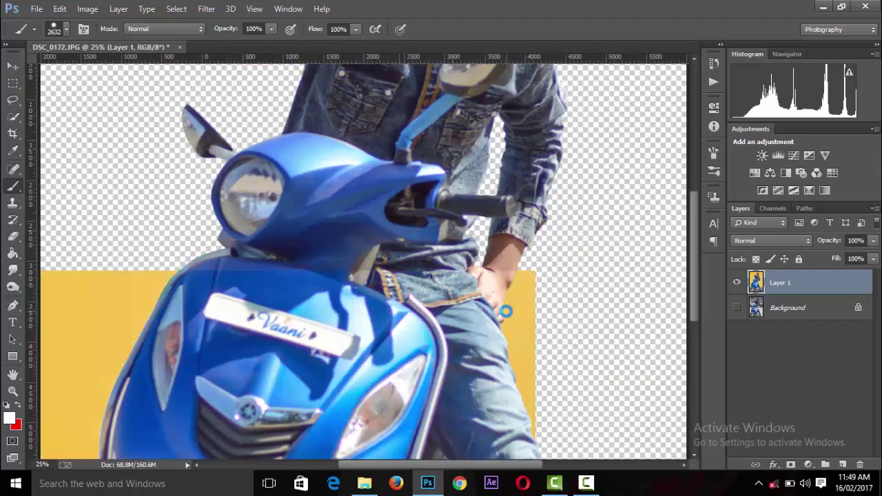
key("ctrl+minus")
key("ctrl+minus")
key("ctrl+minus")
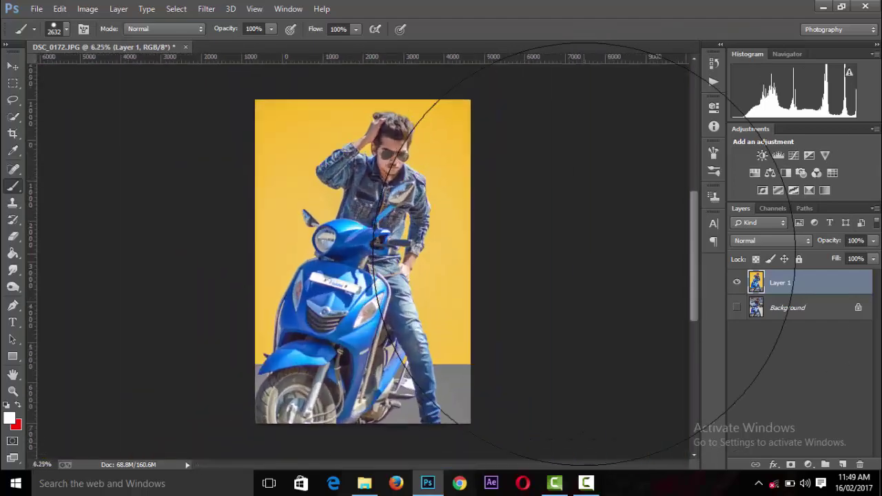
key("ctrl+plus")
key("ctrl+plus")
key("ctrl+plus")
key("v")
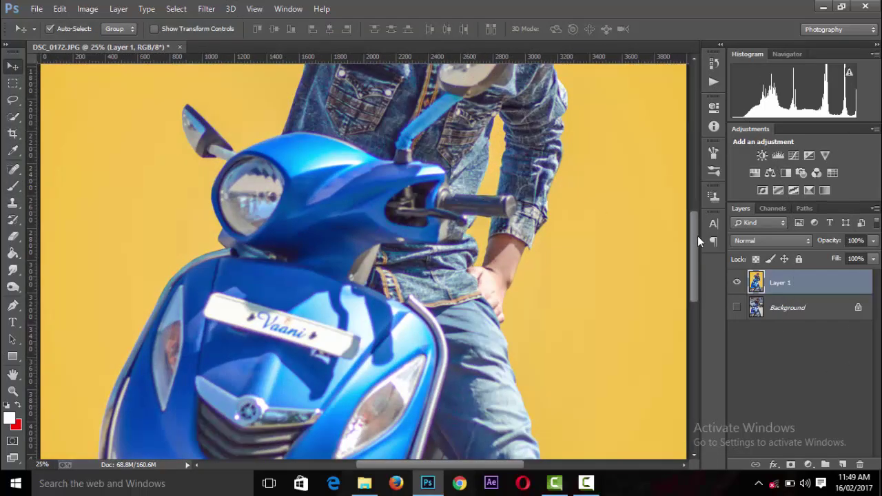
left_click_drag(698, 236, 701, 182)
key("ctrl+minus")
key("ctrl+minus")
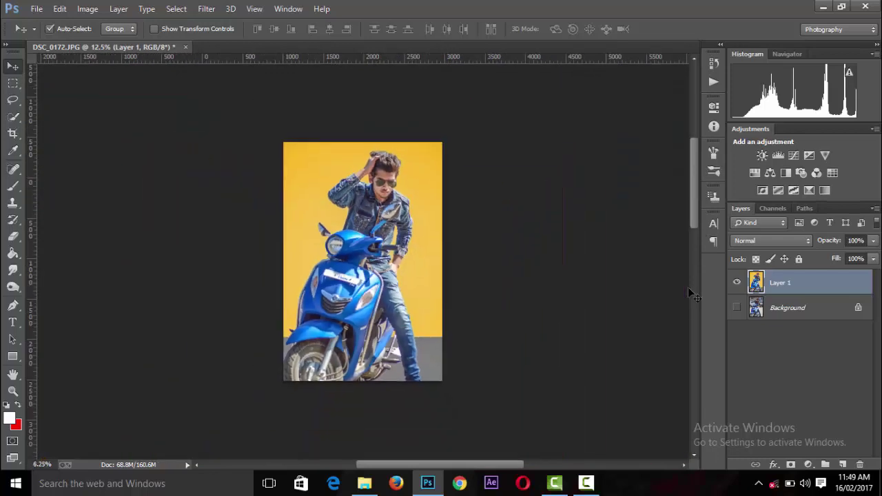
key("ctrl+minus")
- Duplicate Layer 1 and apply a High Pass sharpening filter to the copy
right_click(836, 284)
left_click(608, 116)
left_click(558, 144)
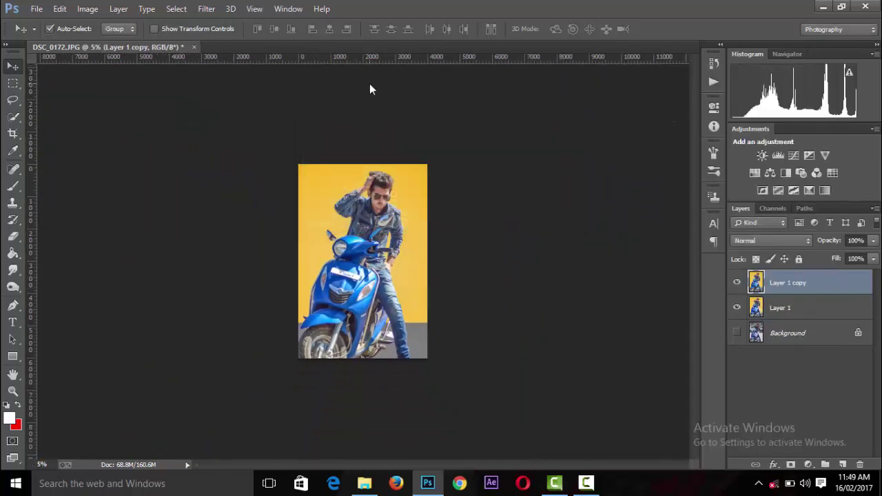
left_click(206, 8)
left_click(411, 310)
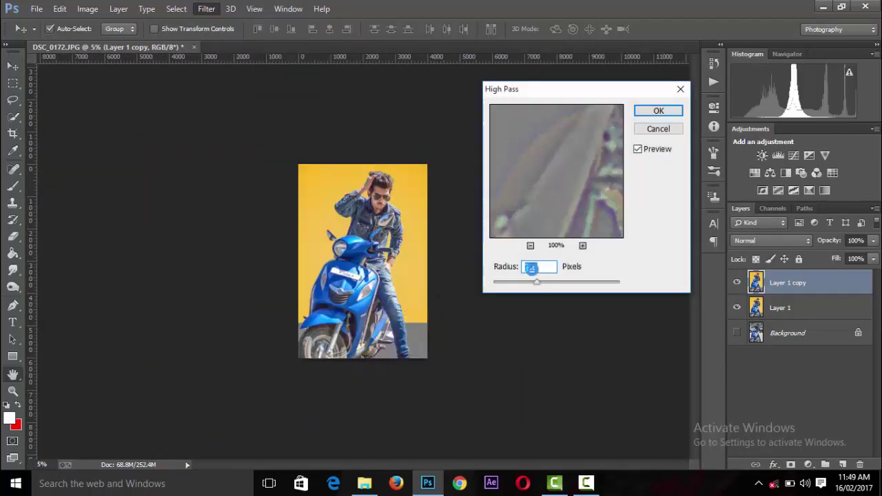
mouse_move(537, 282)
left_mouse_down()
mouse_move(563, 284)
mouse_move(545, 282)
left_mouse_up()
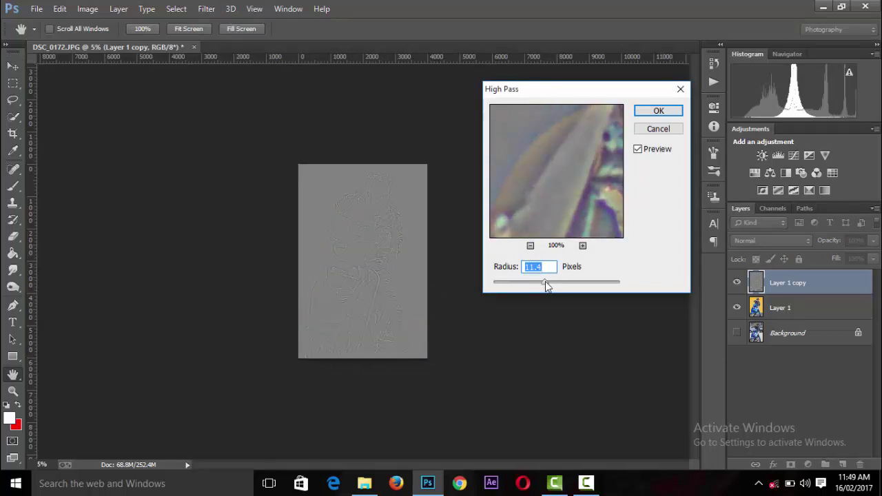
left_click(659, 110)
- Set Layer 1 copy to Soft Light, try merging it with Layer 1, then undo the merge
left_click(772, 241)
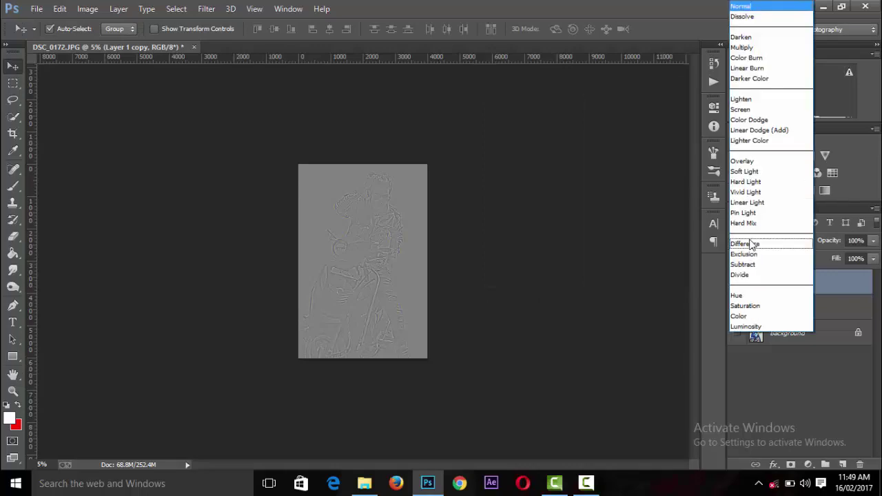
left_click(745, 170)
left_click(786, 305, "ctrl")
right_click(786, 305)
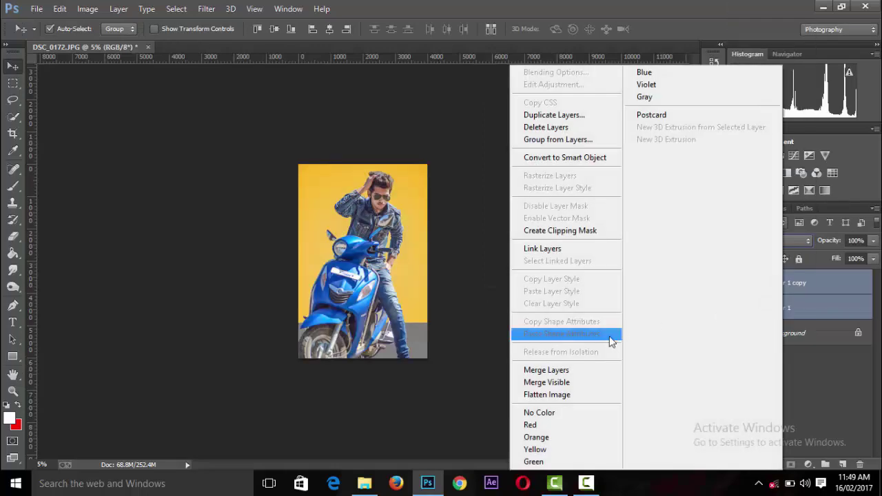
left_click(588, 369)
key("ctrl+plus")
key("ctrl+plus")
key("ctrl+plus")
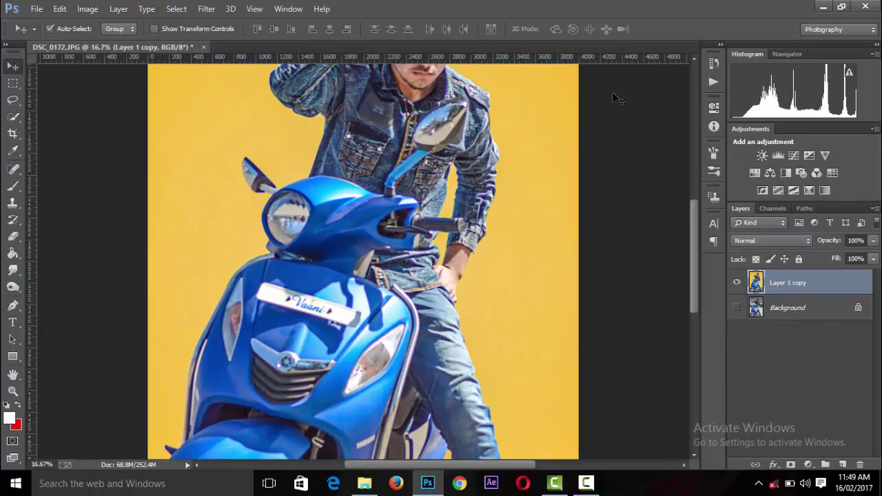
key("ctrl+z")
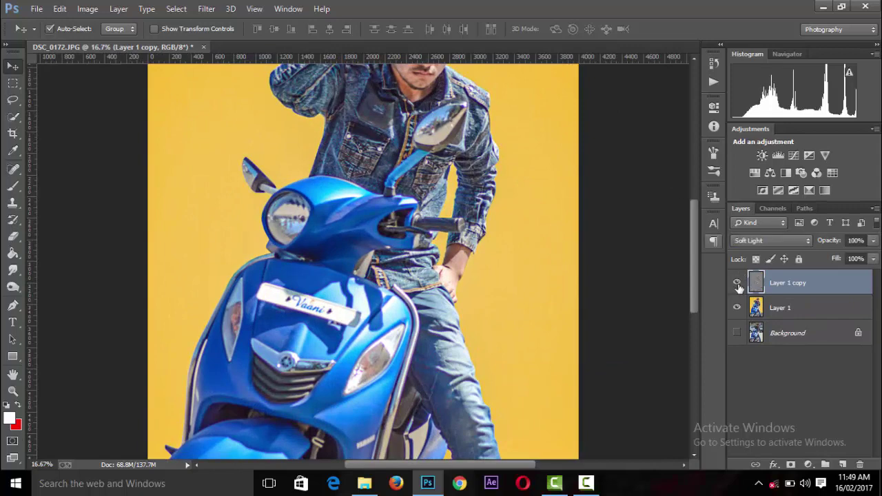
key("ctrl+minus")
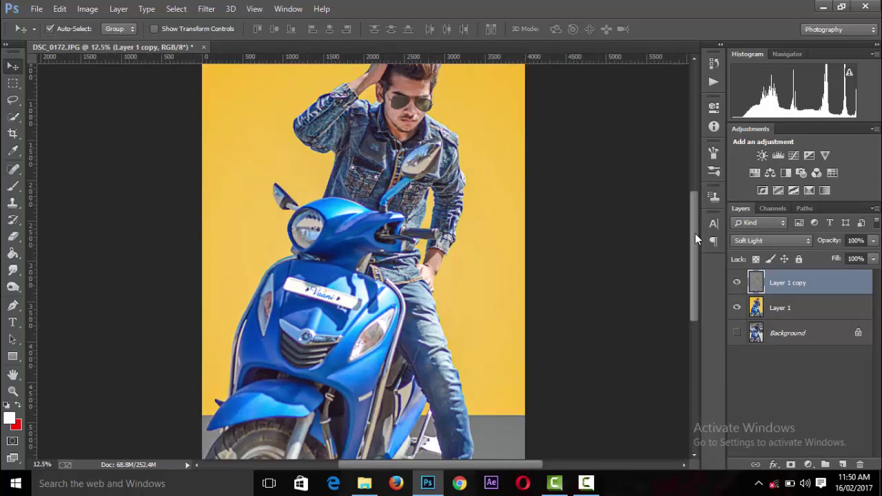
key("ctrl+minus")
- With a soft 1053 px eraser, erase the Soft Light layer from front wheel to shoulder
left_click(12, 236)
left_click(67, 29)
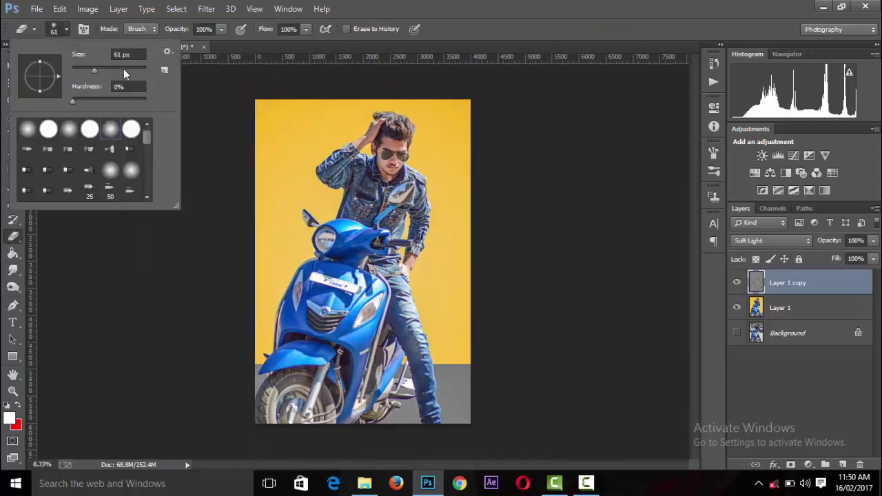
left_click_drag(123, 69, 137, 68)
left_click(342, 154)
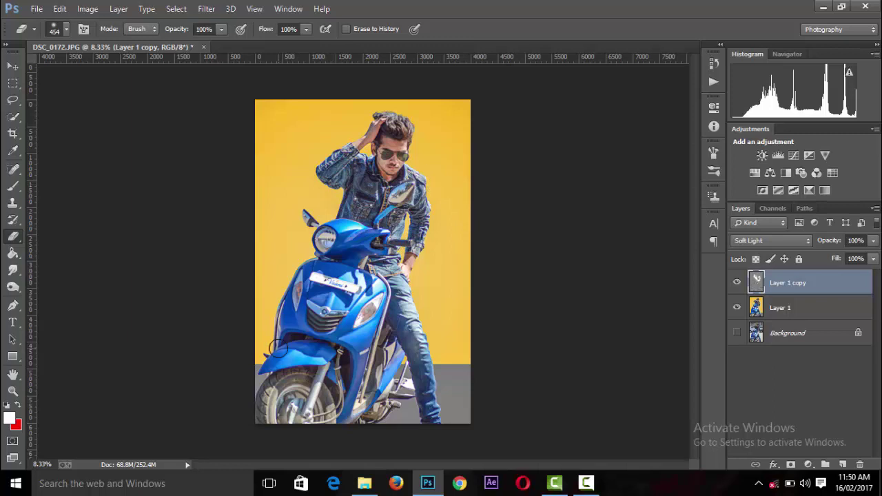
left_click(66, 29)
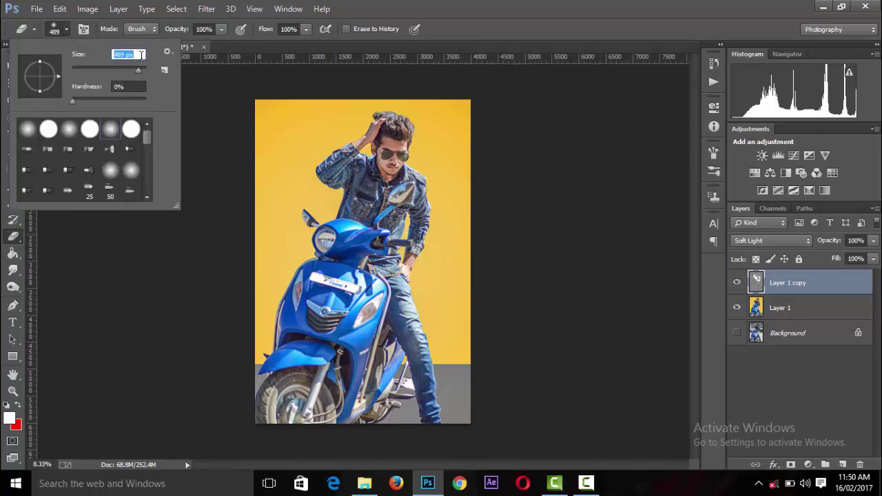
left_click_drag(138, 69, 139, 70)
left_click(276, 197)
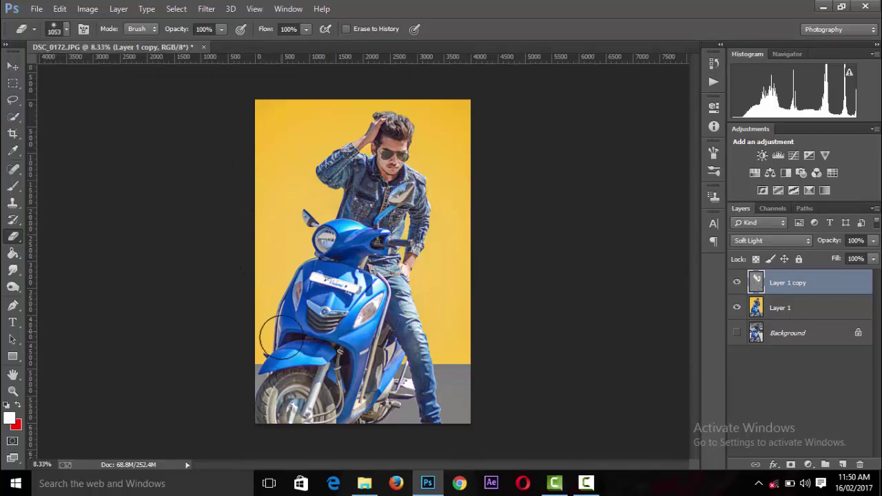
mouse_move(381, 403)
left_mouse_down()
mouse_move(400, 338)
mouse_move(371, 272)
mouse_move(365, 234)
mouse_move(334, 189)
left_mouse_up()
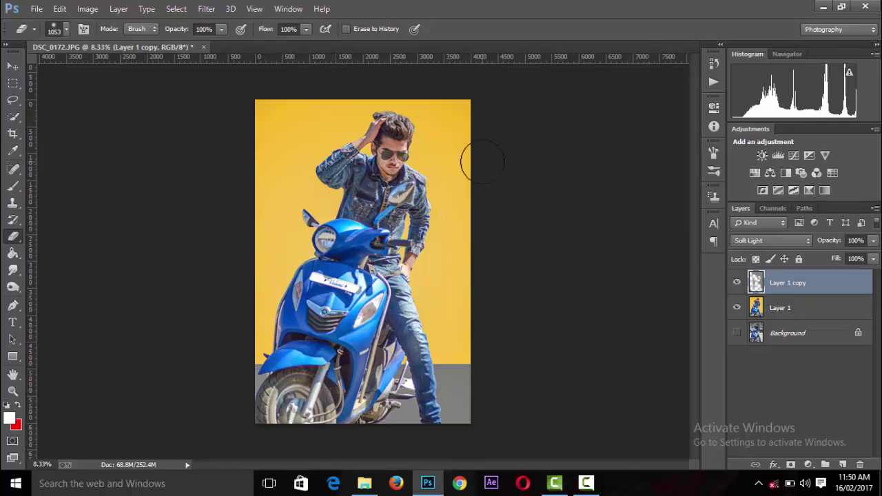
right_click(821, 315)
- Merge the two layers into one and zoom in on the man's face
left_click(603, 371)
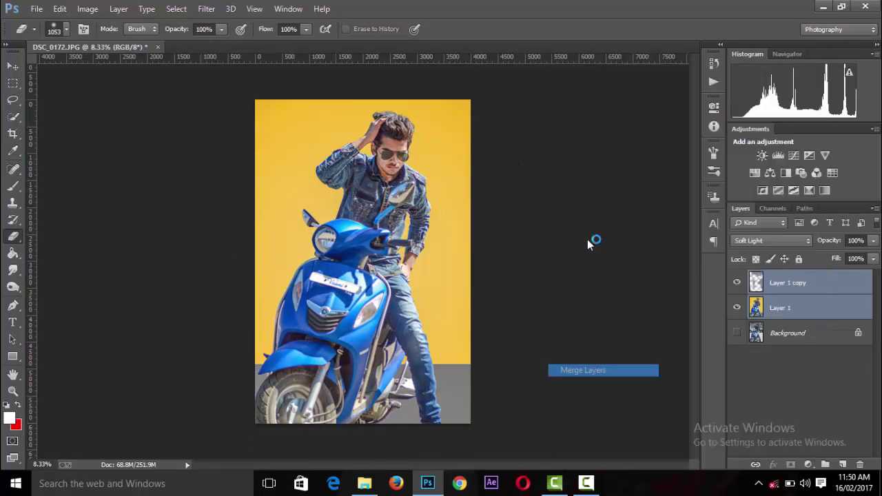
key("ctrl+plus")
key("ctrl+plus")
key("ctrl+plus")
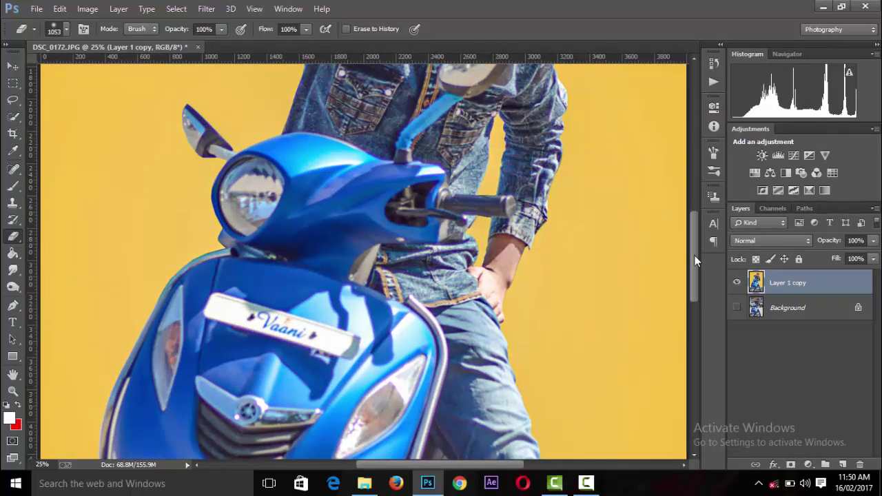
left_click_drag(695, 256, 702, 202)
key("ctrl+plus")
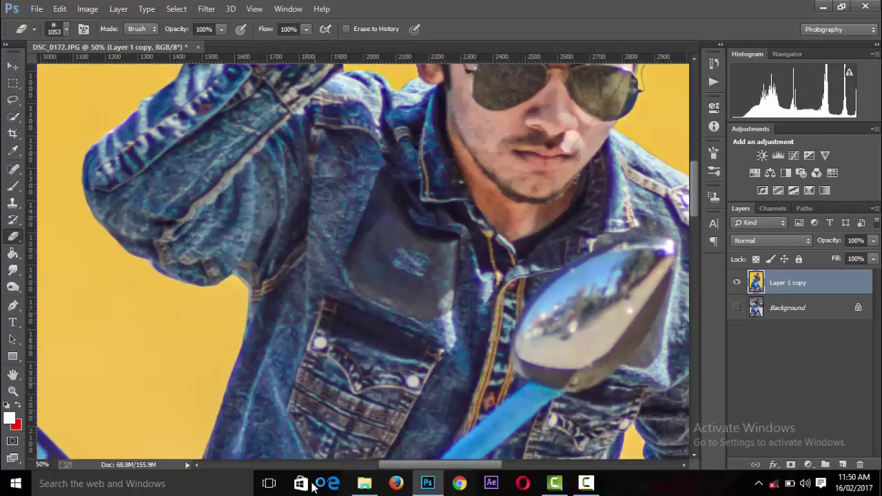
left_click_drag(417, 465, 472, 461)
key("ctrl+plus")
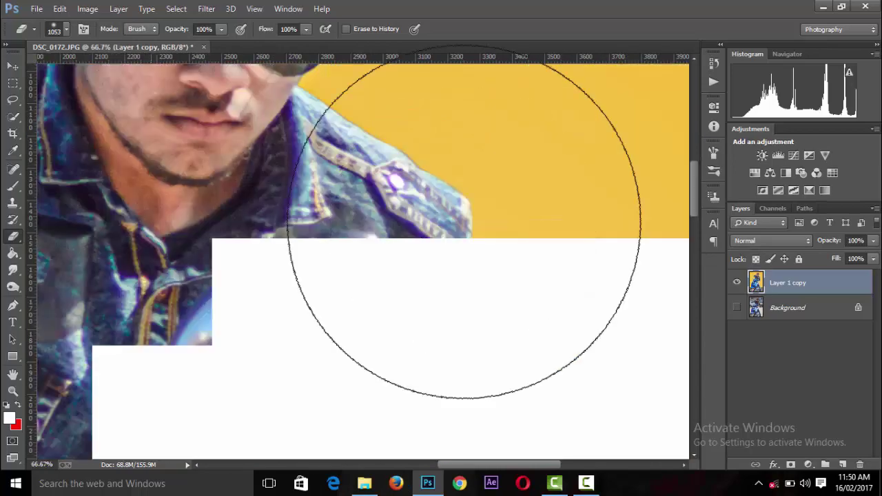
left_click_drag(695, 195, 694, 176)
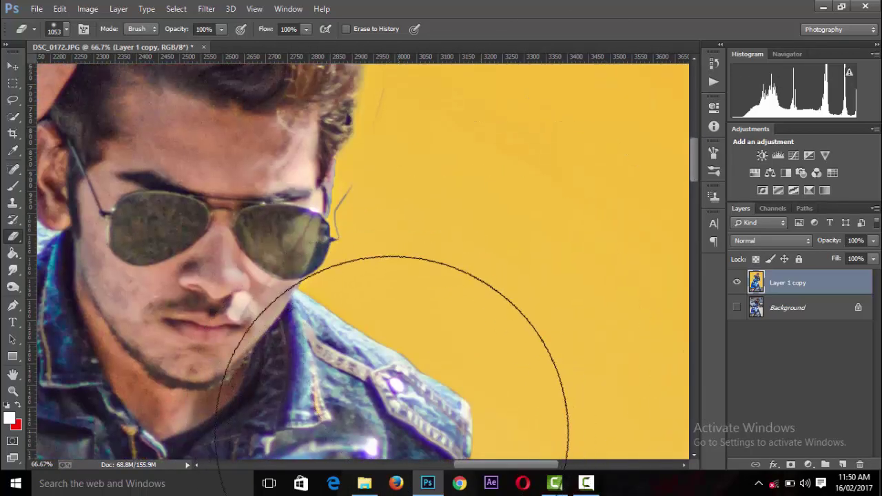
- Select the Smudge tool at 33% strength with a 66 px brush
left_click(13, 269)
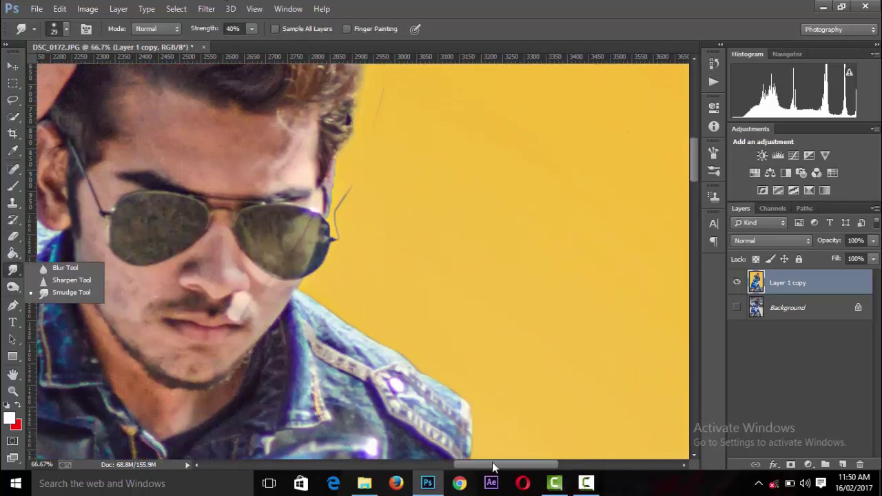
left_click_drag(493, 468, 465, 468)
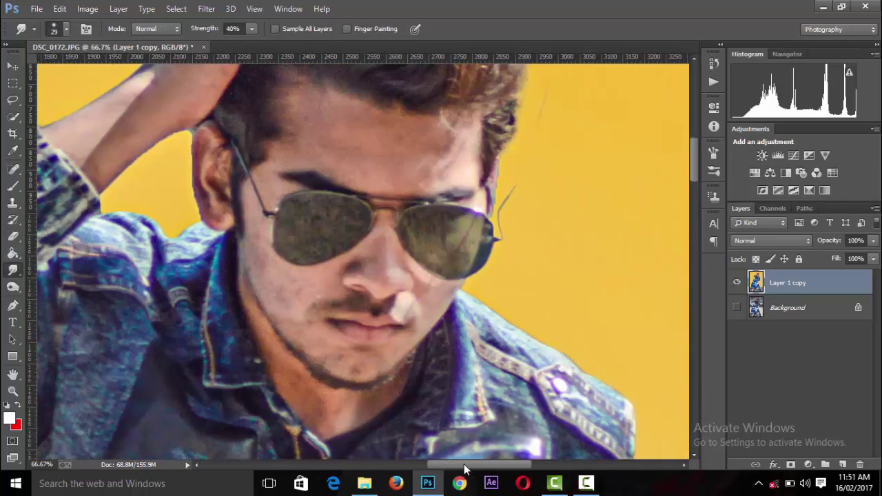
left_click(66, 29)
type("73")
left_click_drag(200, 30, 198, 35)
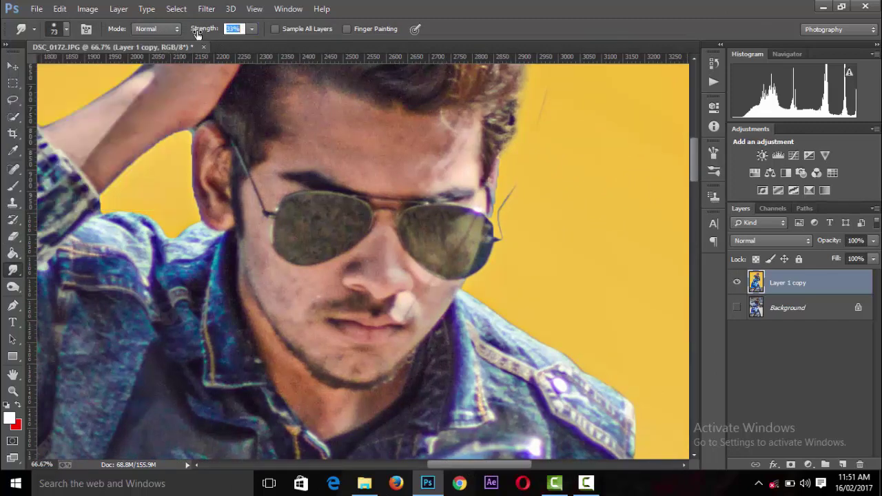
left_click(194, 74)
left_click(67, 29)
type("114")
key("Return")
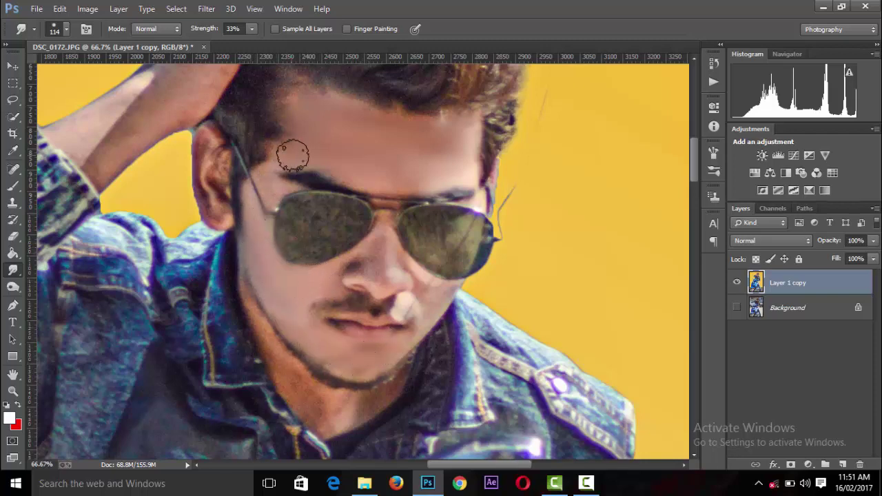
left_click(66, 29)
left_click(86, 69)
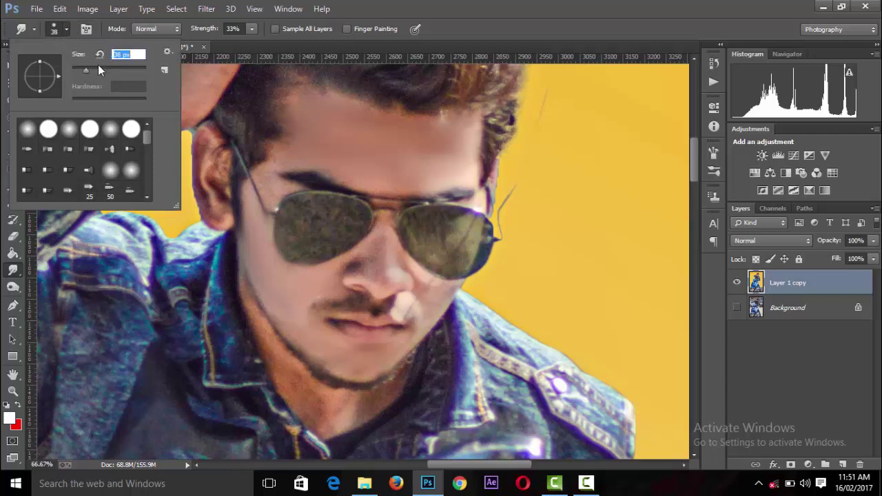
key("Return")
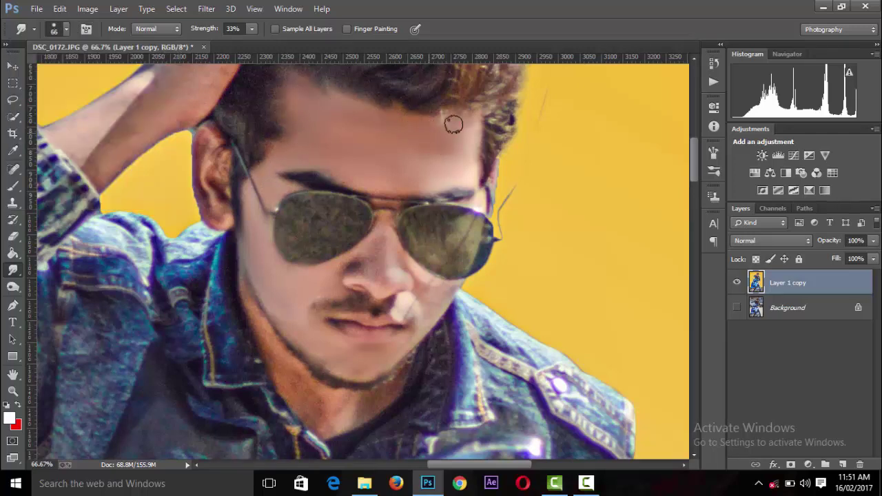
- Smudge the forehead, beside the nose and mustache, under the chin and the ear edge
left_click_drag(453, 124, 389, 170)
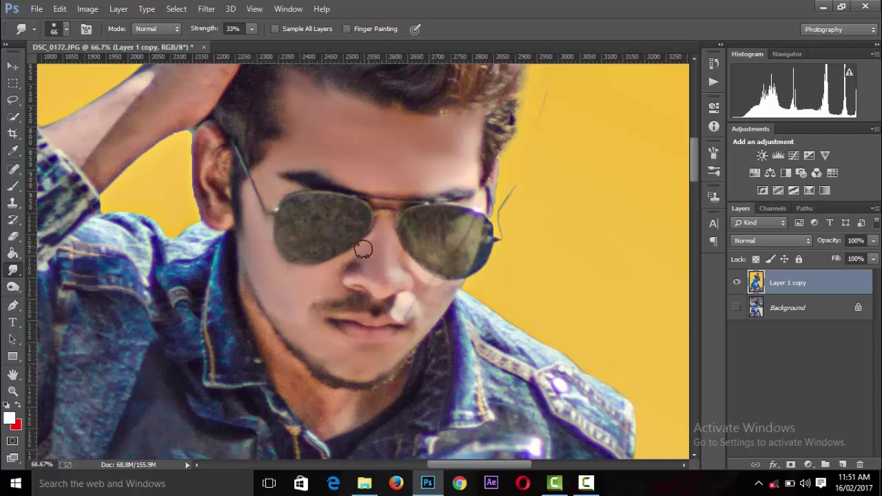
left_click_drag(364, 249, 366, 266)
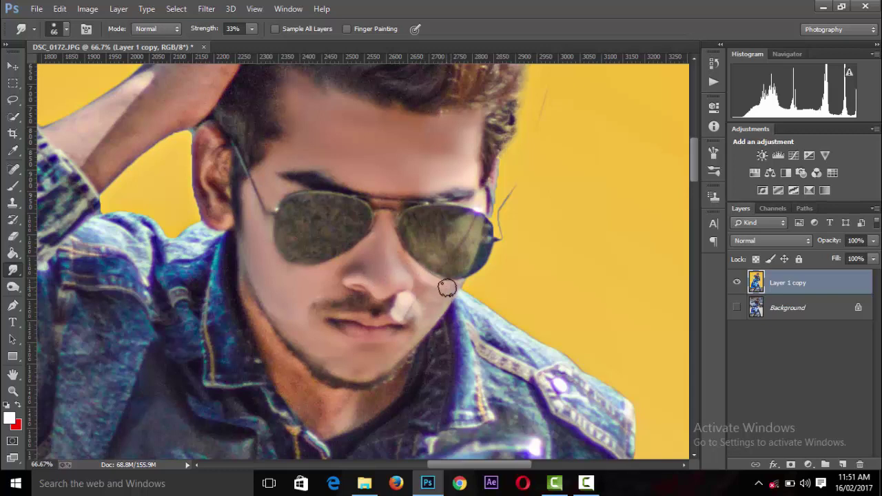
left_click_drag(416, 310, 353, 299)
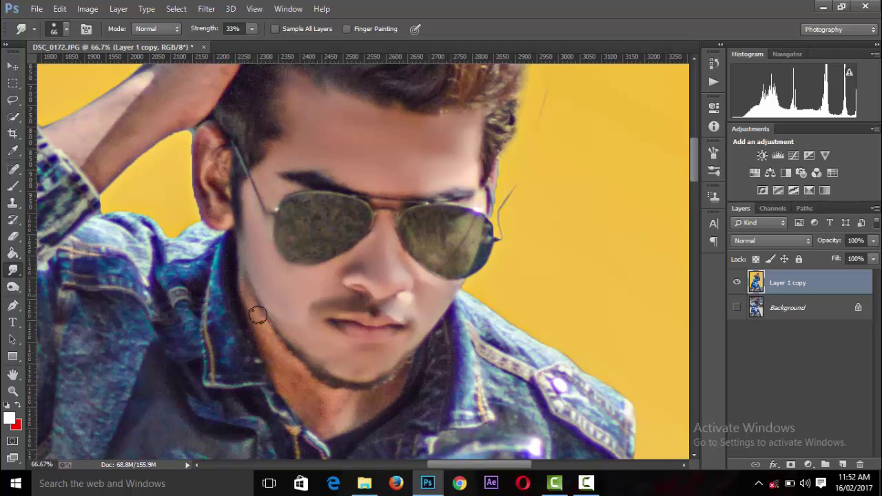
mouse_move(314, 389)
left_mouse_down()
mouse_move(331, 418)
mouse_move(392, 386)
left_mouse_up()
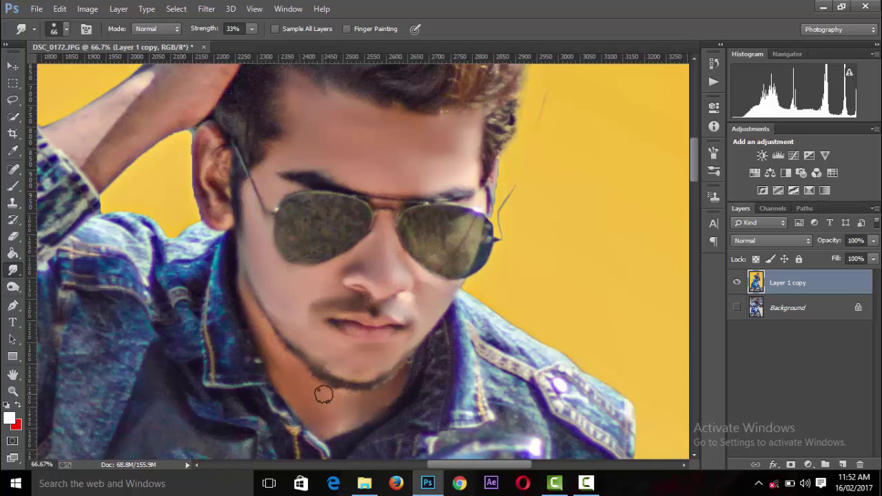
scroll(324, 395, "down", 1)
scroll(324, 394, "down", 1)
scroll(257, 330, "up", 2)
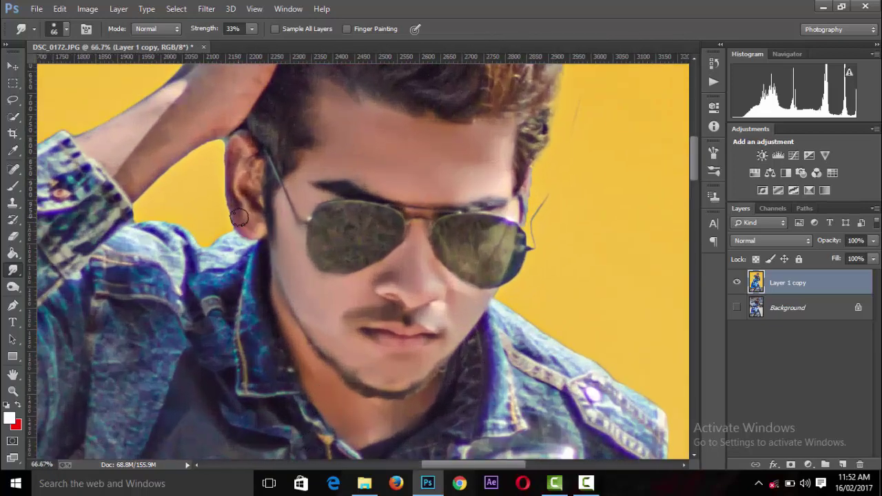
left_click_drag(233, 194, 239, 147)
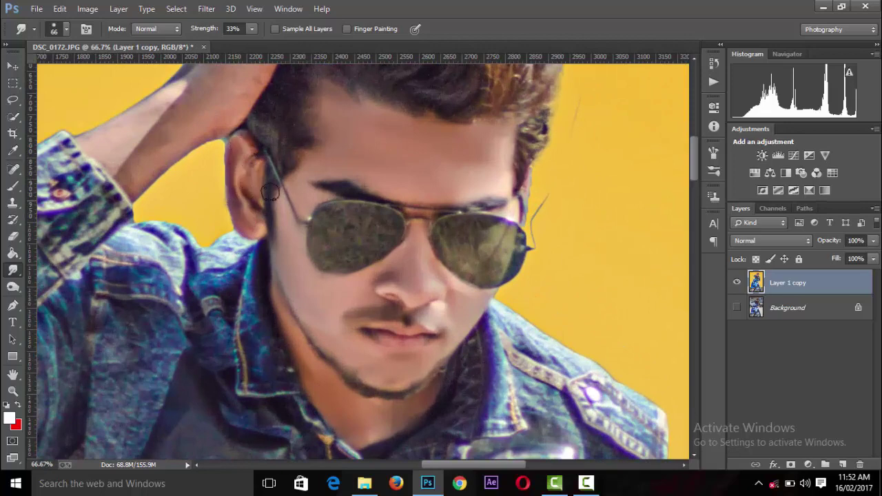
left_click(71, 30)
left_click(100, 67)
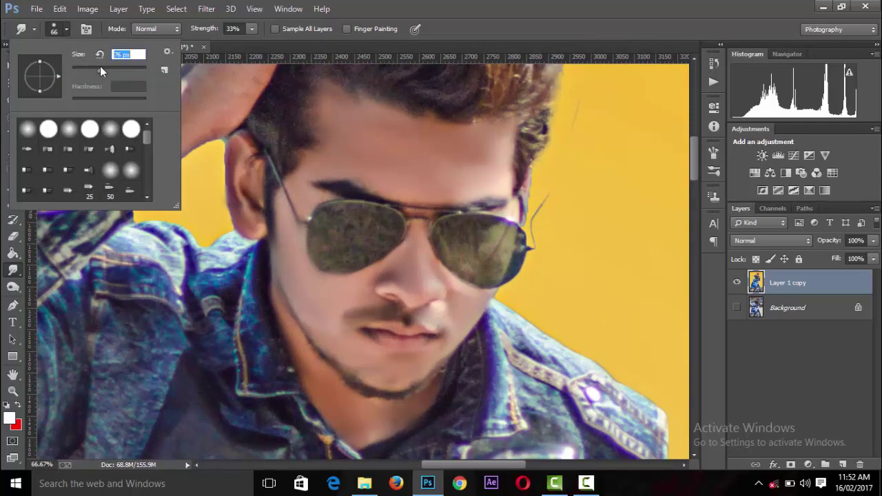
left_click(207, 92)
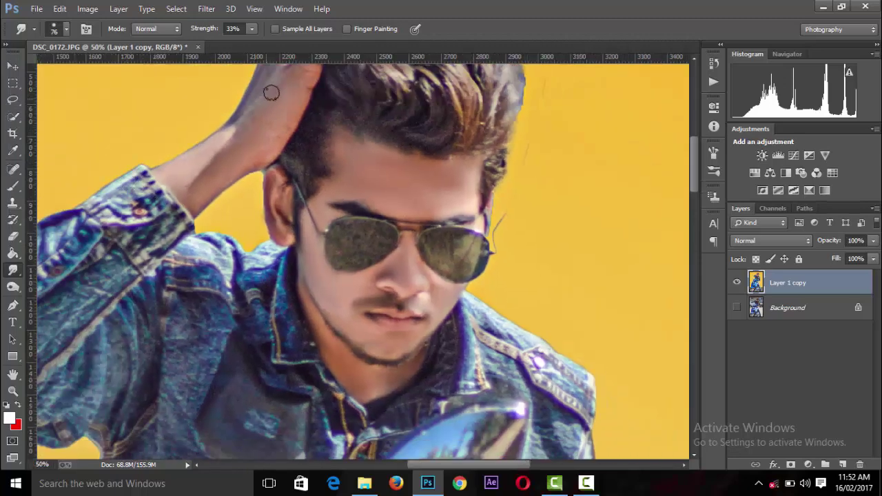
key("ctrl+minus")
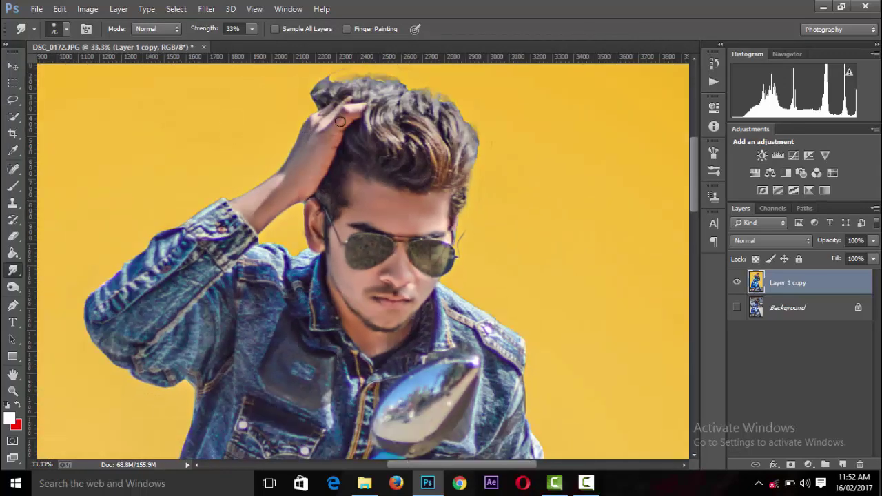
key("ctrl+minus")
key("ctrl+minus")
key("ctrl+minus")
key("ctrl+minus")
key("ctrl+minus")
key("ctrl+minus")
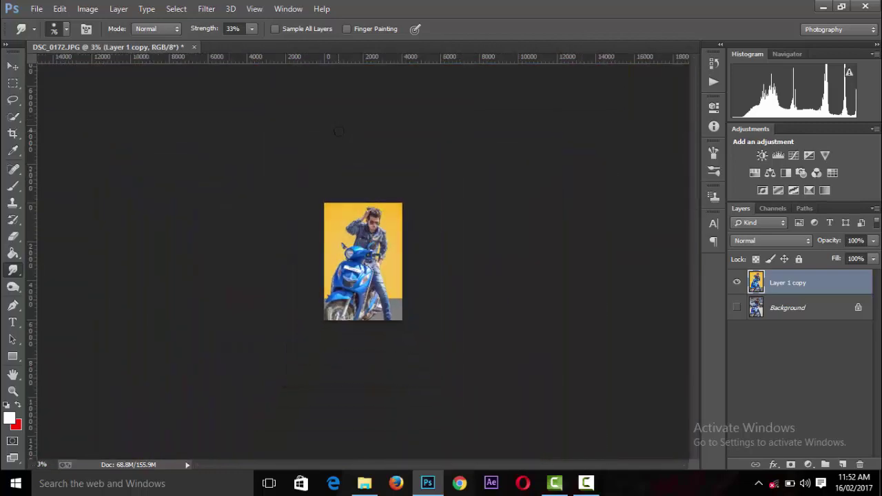
key("ctrl+plus")
key("ctrl+plus")
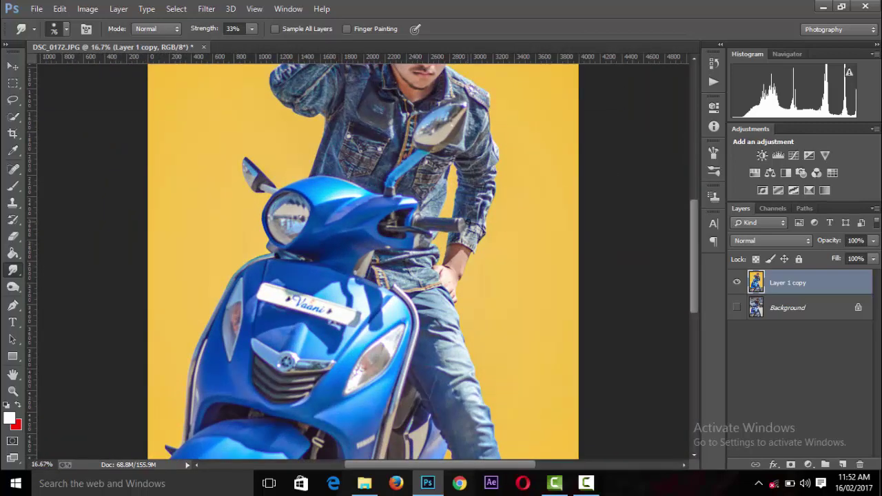
key("ctrl+plus")
key("ctrl+plus")
key("ctrl+plus")
scroll(433, 418, "right", 3)
scroll(558, 222, "right", 3)
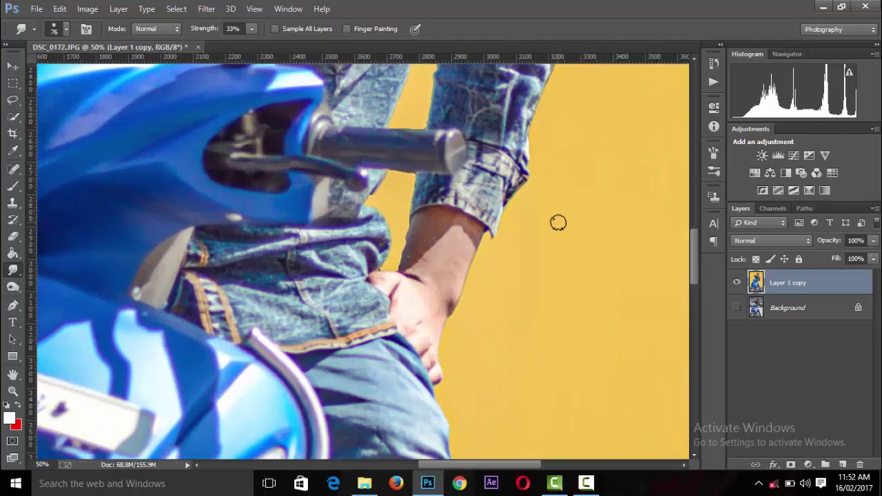
key("ctrl+plus")
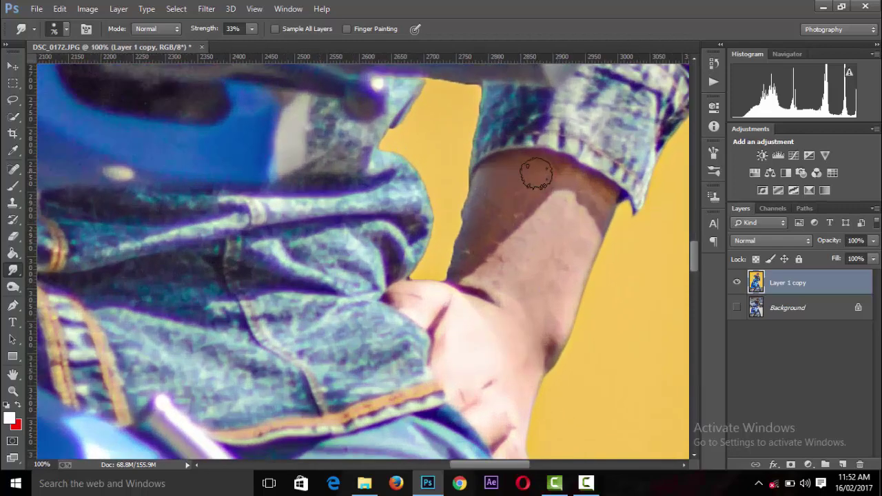
mouse_move(536, 175)
left_mouse_down()
mouse_move(568, 191)
mouse_move(473, 246)
mouse_move(508, 289)
mouse_move(516, 191)
mouse_move(571, 296)
mouse_move(464, 287)
mouse_move(534, 361)
mouse_move(532, 339)
left_mouse_up()
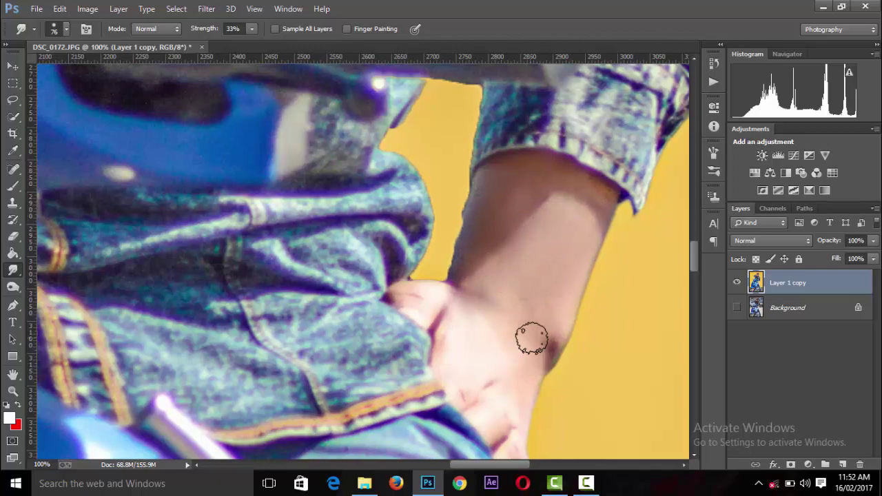
key("ctrl+minus")
key("ctrl+minus")
key("ctrl+minus")
key("ctrl+minus")
key("ctrl+minus")
key("ctrl+minus")
key("ctrl+minus")
key("ctrl+minus")
key("ctrl+minus")
key("ctrl+minus")
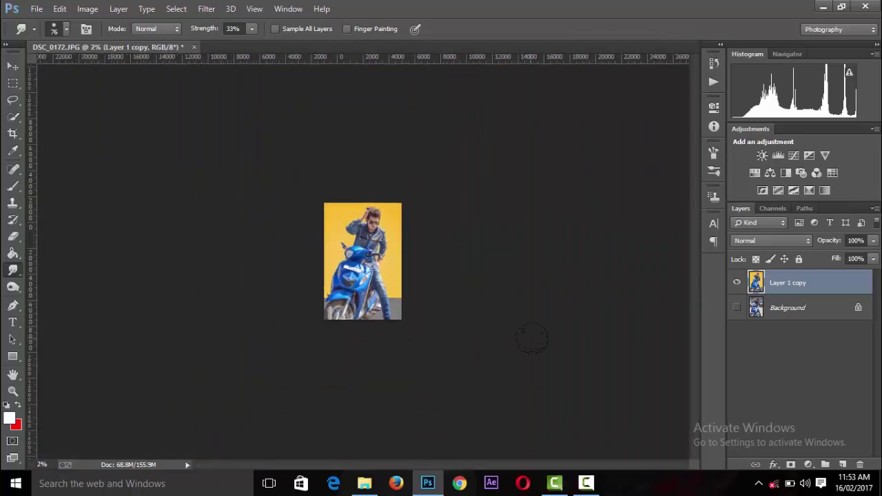
key("ctrl+plus")
key("ctrl+plus")
key("ctrl+plus")
key("ctrl+plus")
key("ctrl+plus")
key("ctrl+minus")
key("ctrl+minus")
key("ctrl+minus")
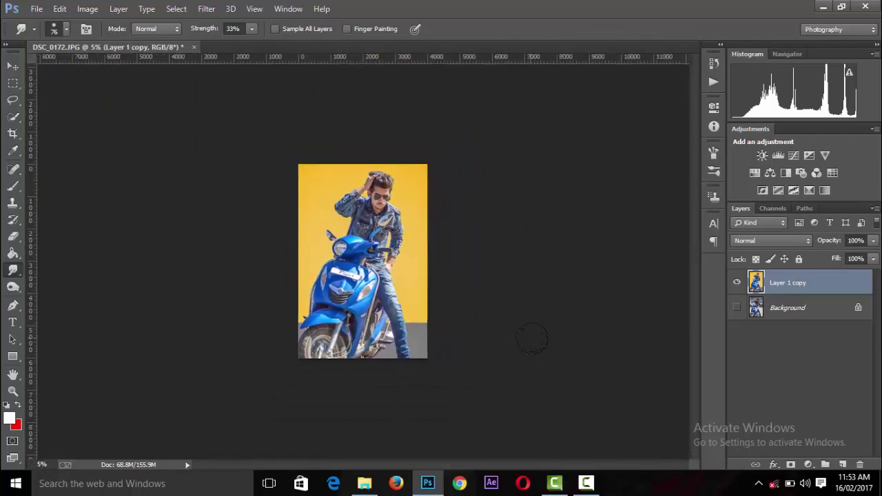
key("ctrl+plus")
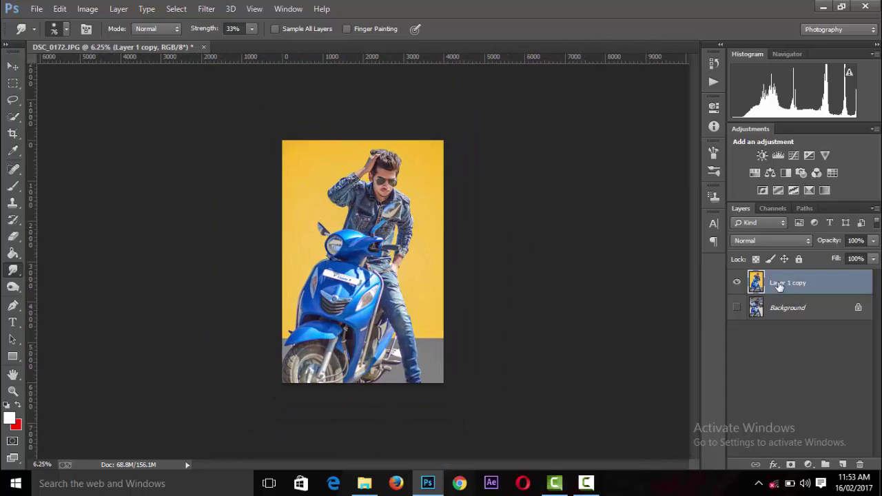
left_click(88, 8)
mouse_move(107, 41)
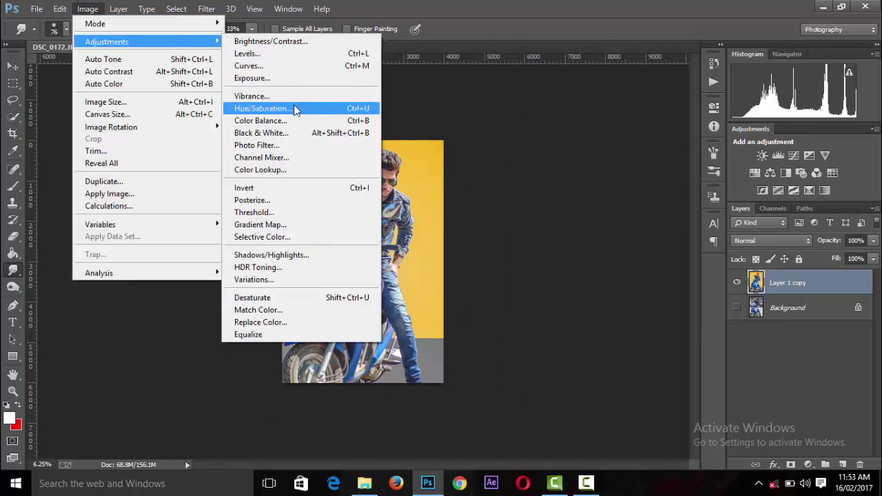
left_click(293, 108)
mouse_move(558, 220)
left_mouse_down()
mouse_move(491, 220)
mouse_move(523, 219)
left_mouse_up()
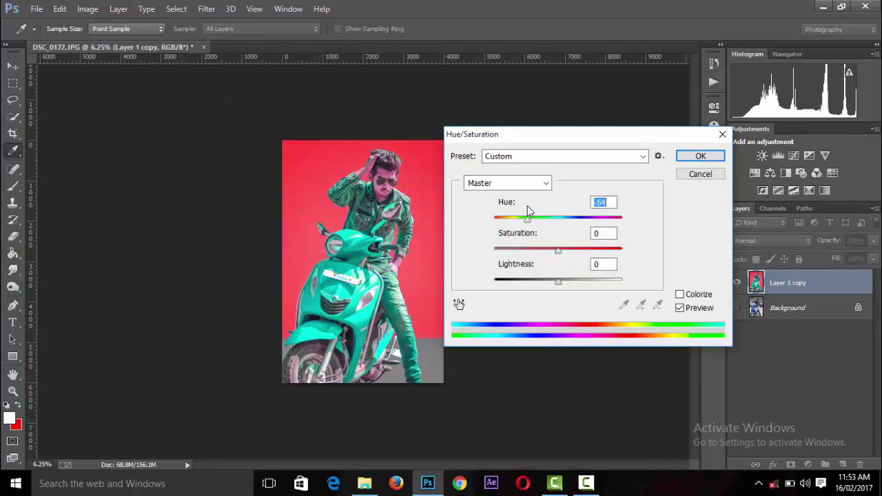
key("p")
key("p")
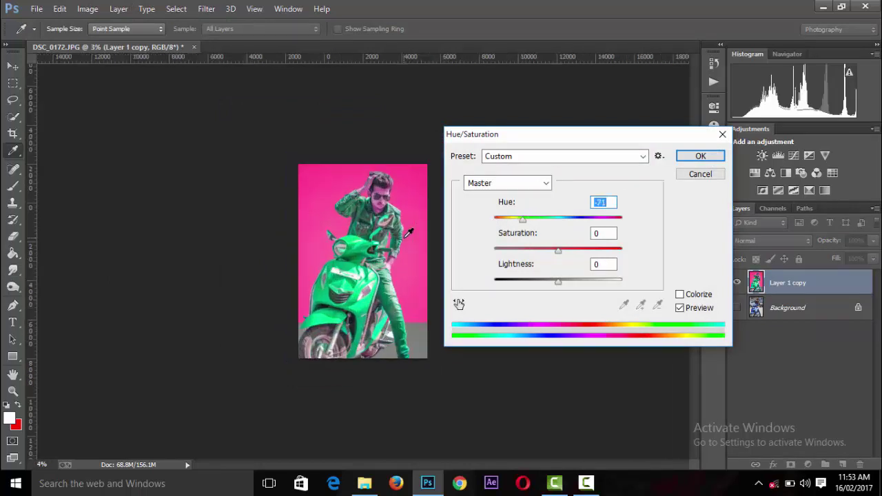
mouse_move(522, 219)
left_mouse_down()
mouse_move(585, 220)
mouse_move(550, 219)
left_mouse_up()
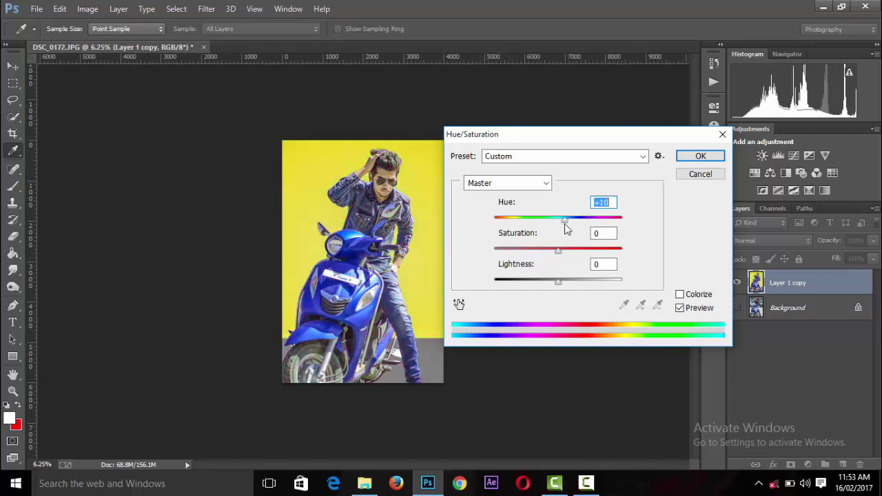
left_click(698, 156)
key("r")
key("ctrl+minus")
key("ctrl+plus")
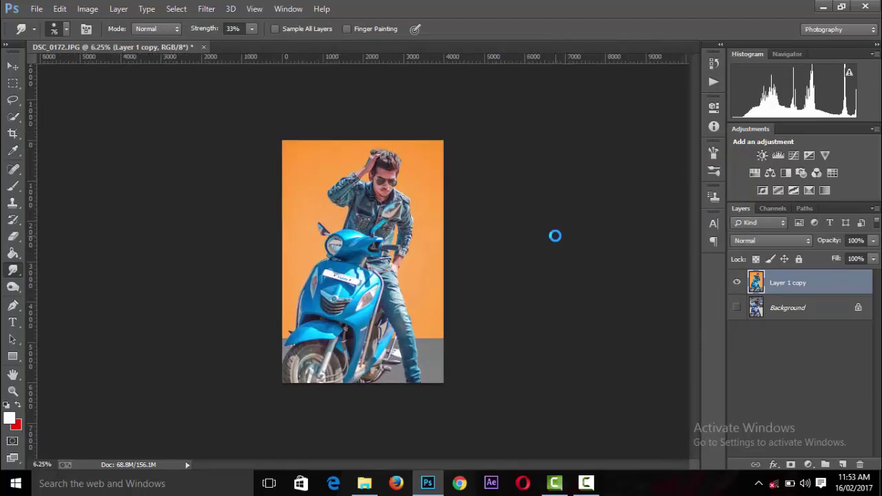
key("ctrl+plus")
key("ctrl+minus")
key("e")
key("ctrl+minus")
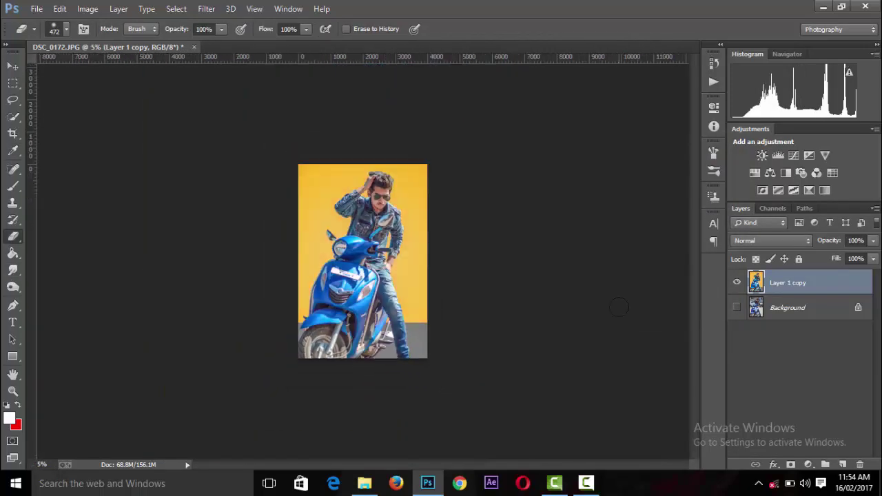
key("ctrl+plus")
key("ctrl+plus")
key("ctrl+minus")
left_click(206, 8)
key("Escape")
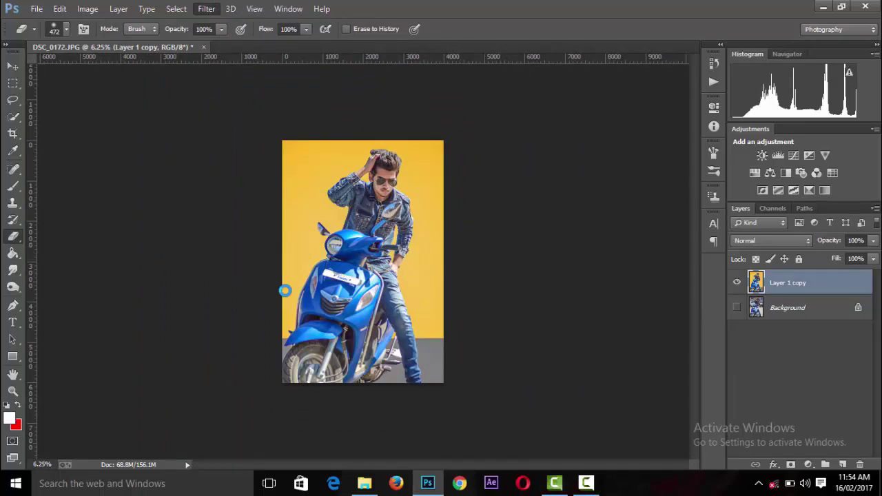
- In Camera Raw, set Blacks −65, Shadows +37, Whites +14, Highlights +21, Clarity +23, Vibrance +18
key("ctrl+shift+a")
left_click(695, 243)
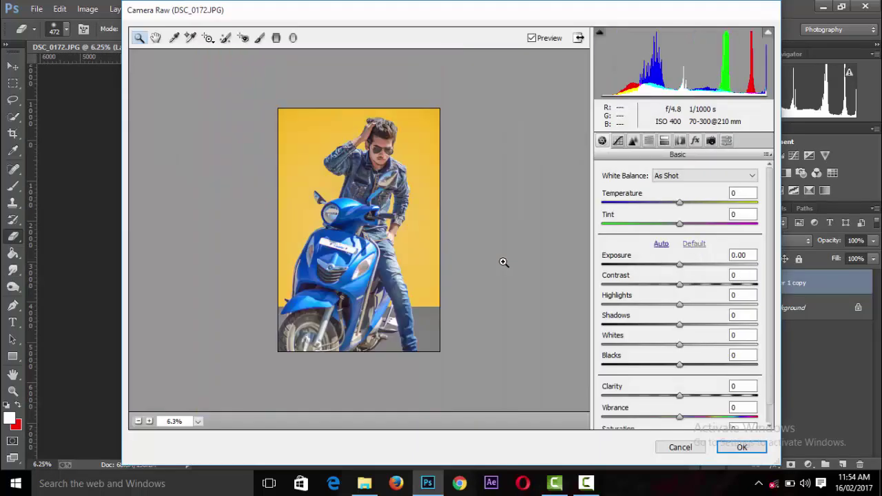
left_click_drag(679, 364, 630, 372)
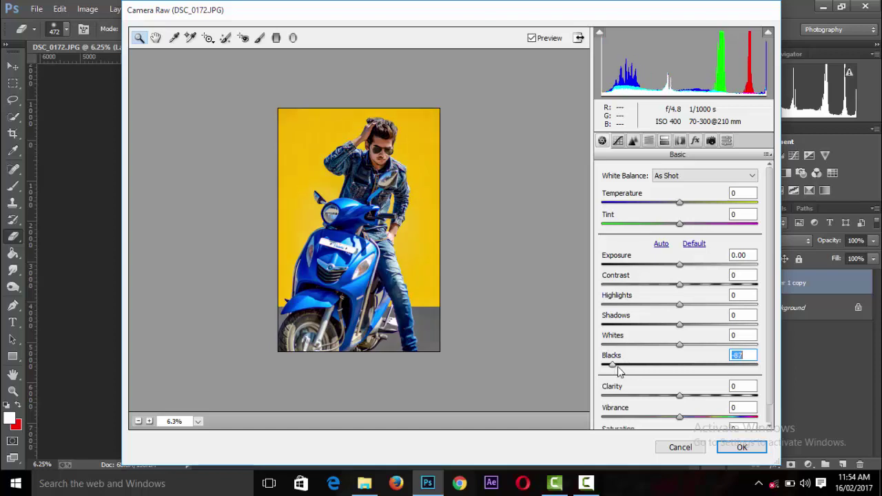
mouse_move(681, 345)
left_mouse_down()
mouse_move(708, 324)
mouse_move(696, 304)
left_mouse_up()
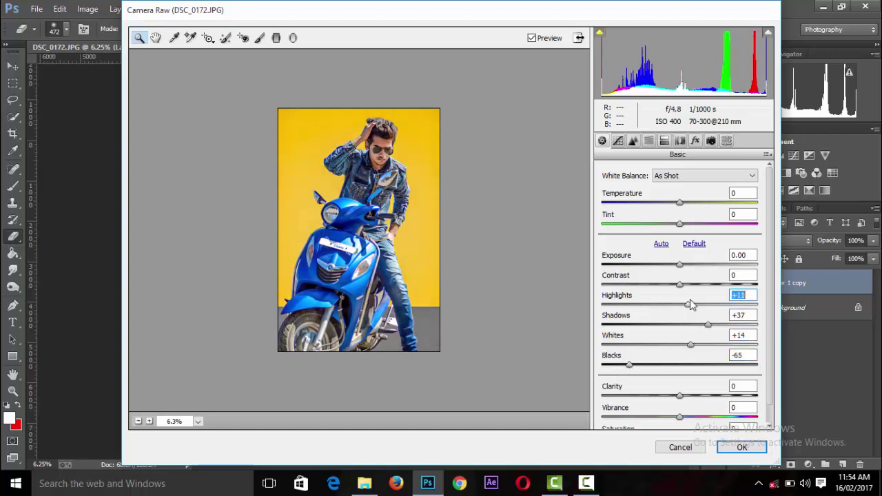
left_click(575, 285, "alt")
left_click(575, 285)
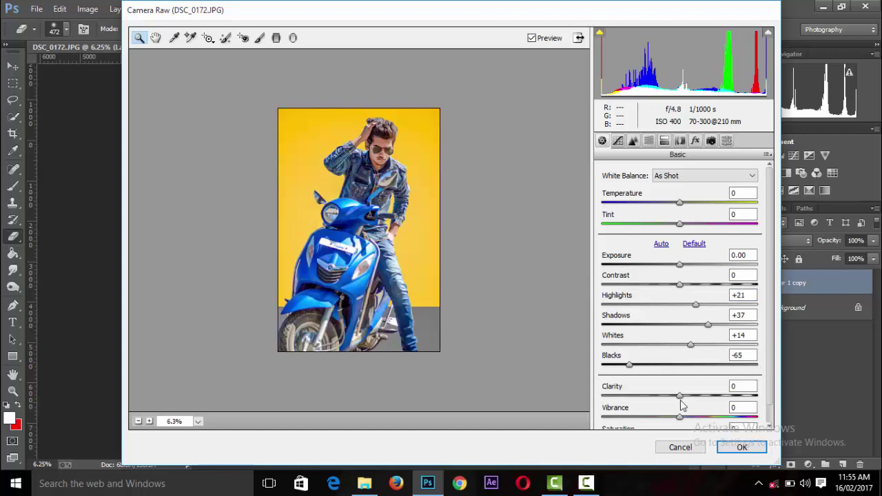
mouse_move(680, 417)
left_mouse_down()
mouse_move(695, 419)
mouse_move(701, 400)
left_mouse_up()
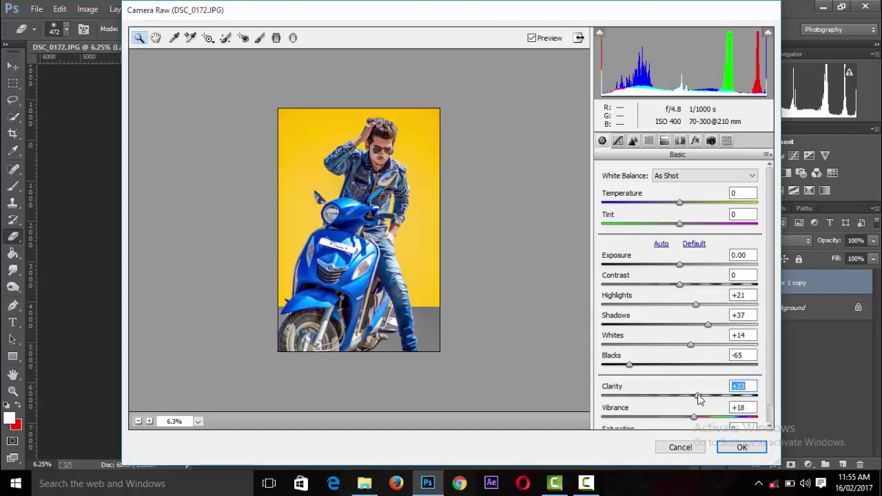
- Pull down the tone curve's highlights and nudge Exposure slightly up
left_click(618, 141)
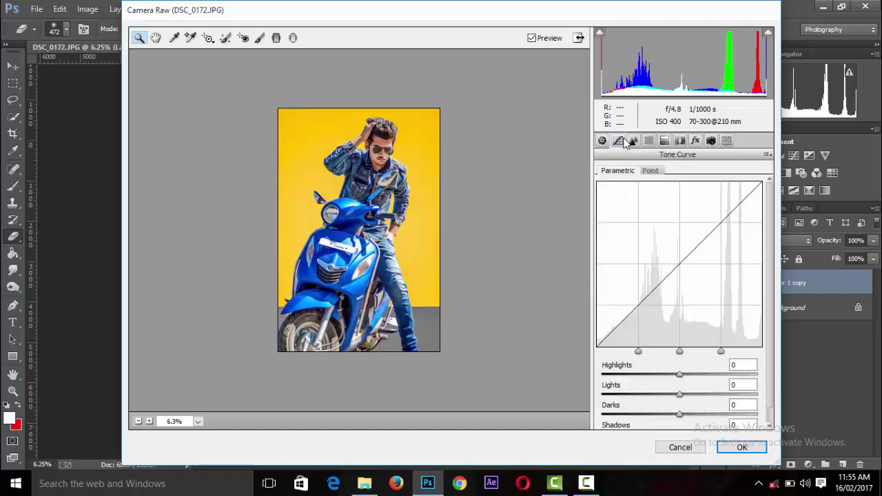
left_click_drag(667, 378, 672, 380)
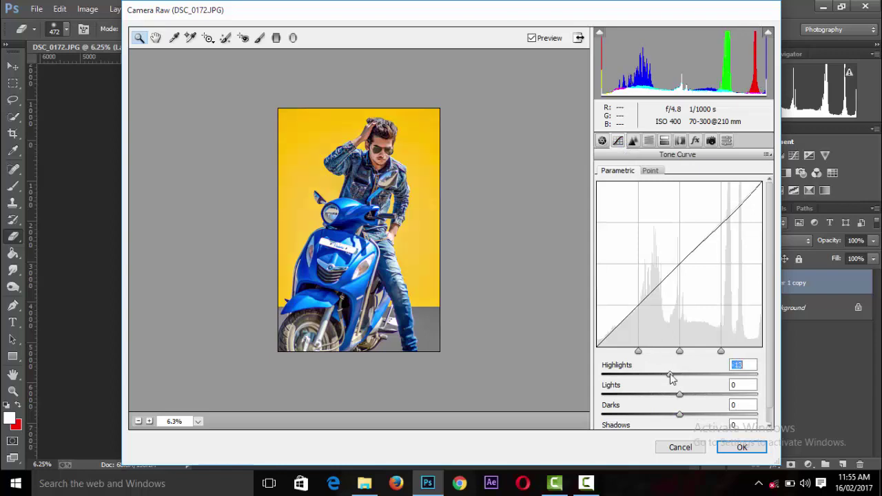
left_click(602, 140)
left_click_drag(681, 269, 683, 266)
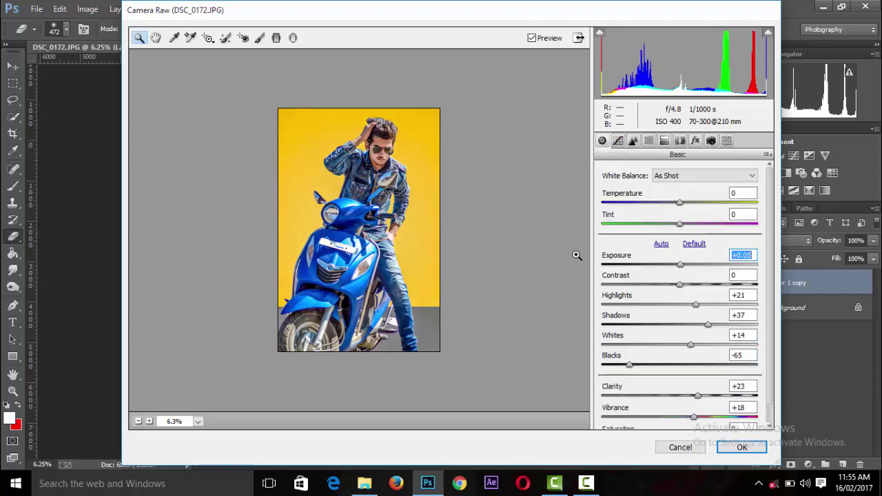
left_click(632, 141)
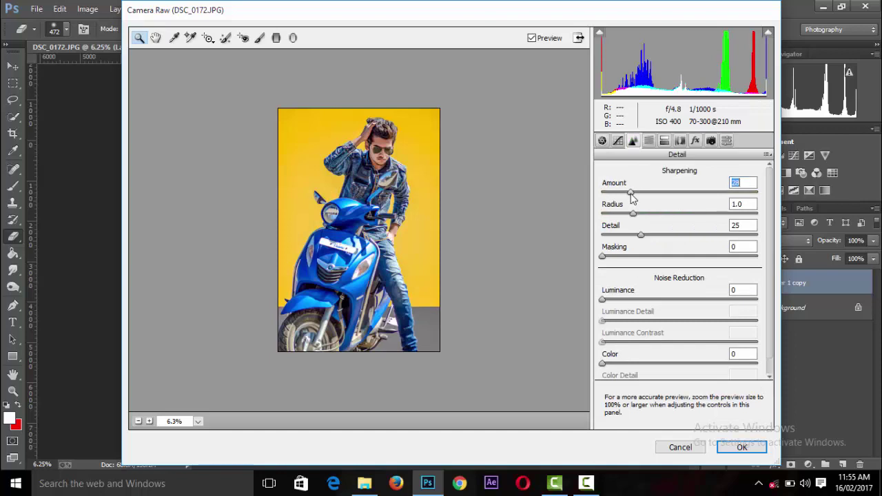
- Set sharpening Masking 22, light luminance noise reduction, Blues saturation +13 and Oranges luminance +28
left_click(637, 256)
left_click(609, 300)
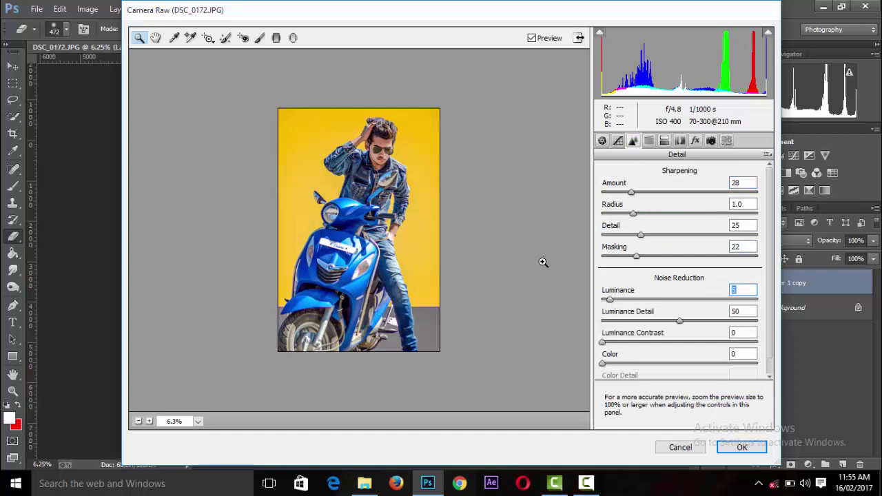
left_click(649, 140)
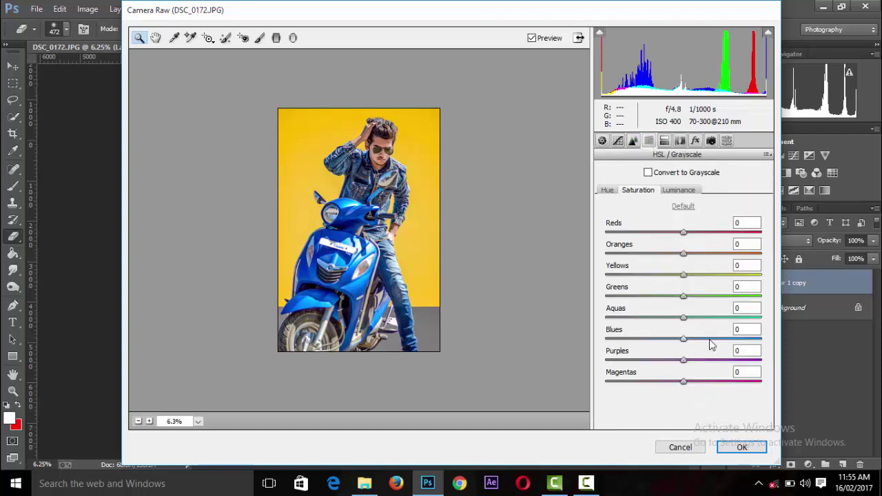
left_click_drag(736, 339, 695, 344)
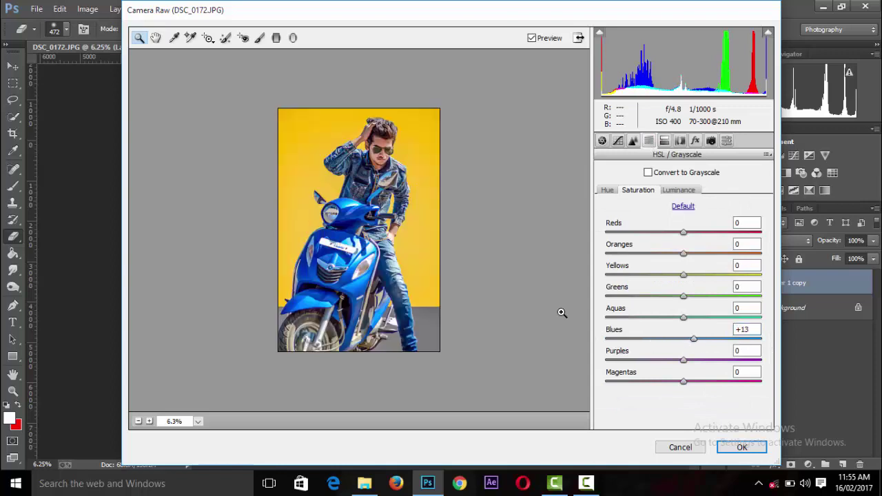
left_click(679, 189)
left_click_drag(683, 253, 698, 254)
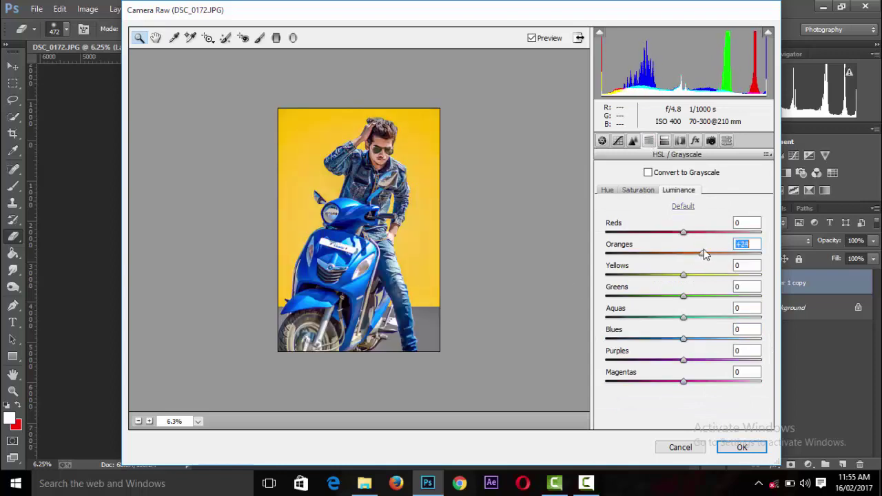
- Add a −21 vignette and apply the Camera Raw grade to the layer
key("ctrl+minus")
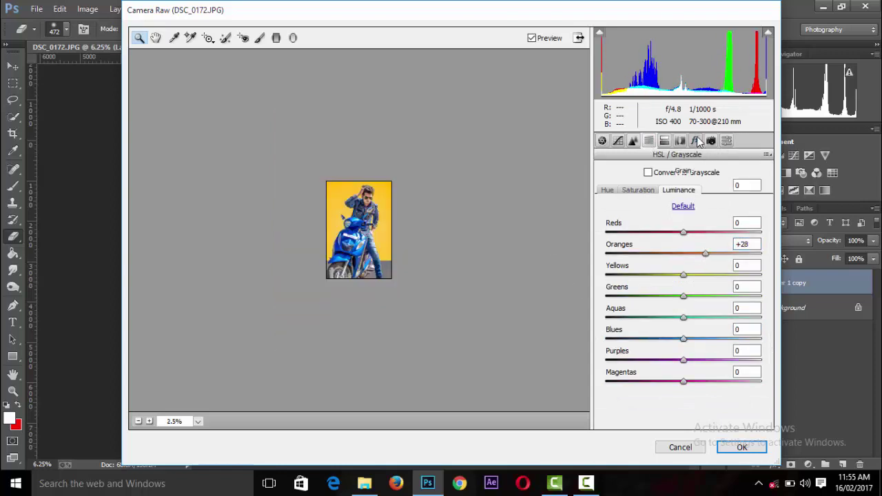
left_click(695, 141)
left_click_drag(683, 307, 668, 307)
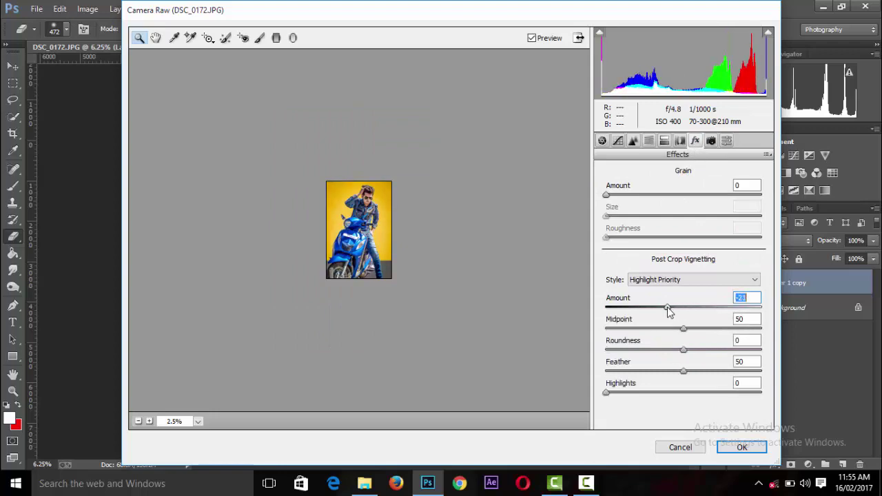
left_click(553, 248)
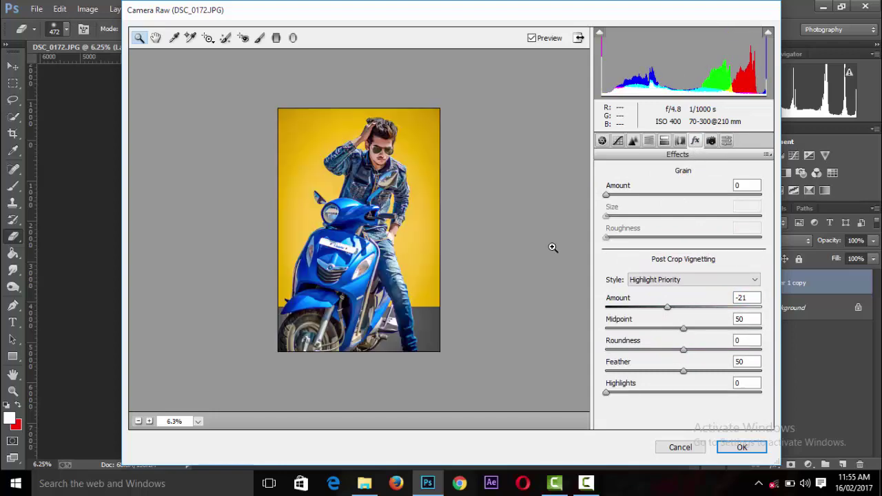
left_click(732, 448)
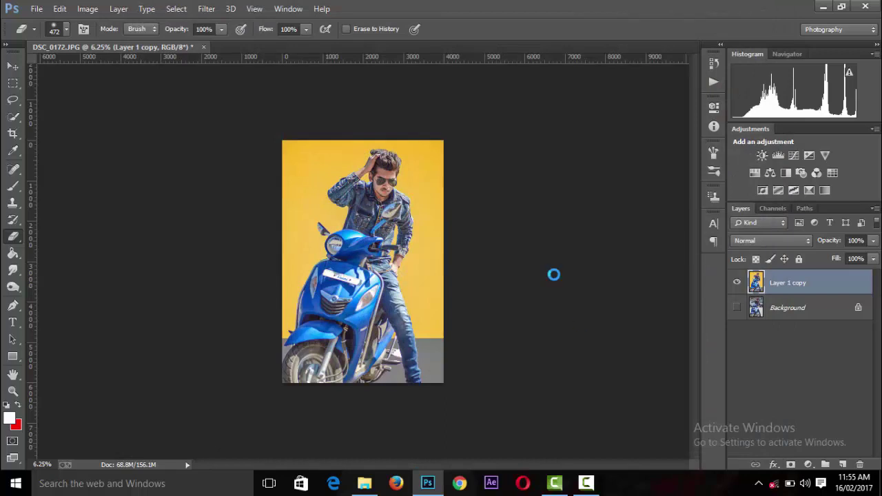
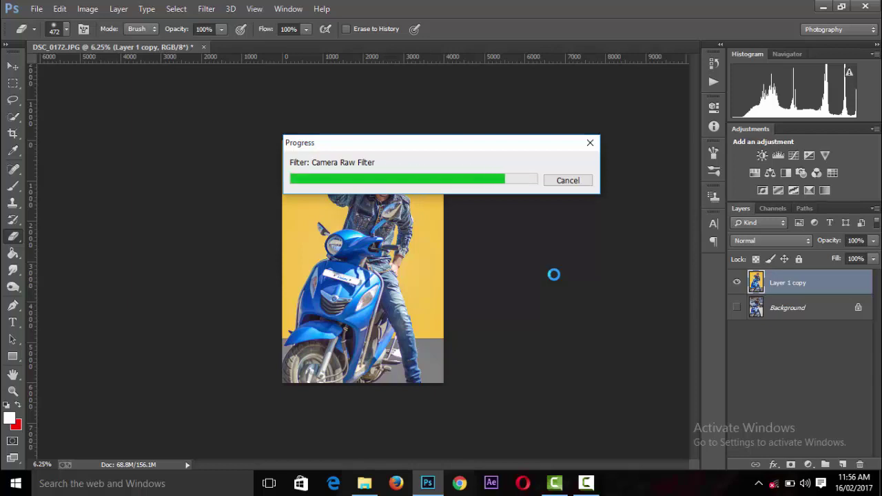
- Zoom in and pan up to the man's head after the Camera Raw filter finishes
key("ctrl+minus")
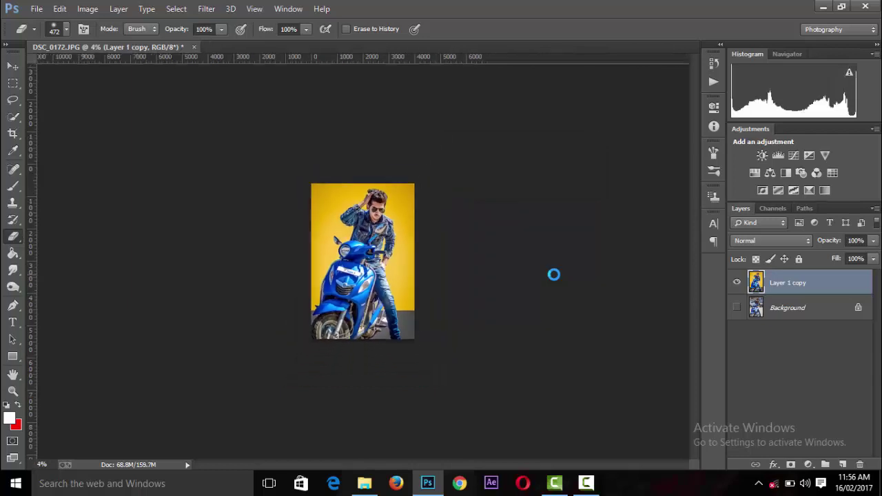
key("ctrl+plus")
key("ctrl+plus")
key("ctrl+plus")
key("ctrl+plus")
key("ctrl+minus")
key("ctrl+minus")
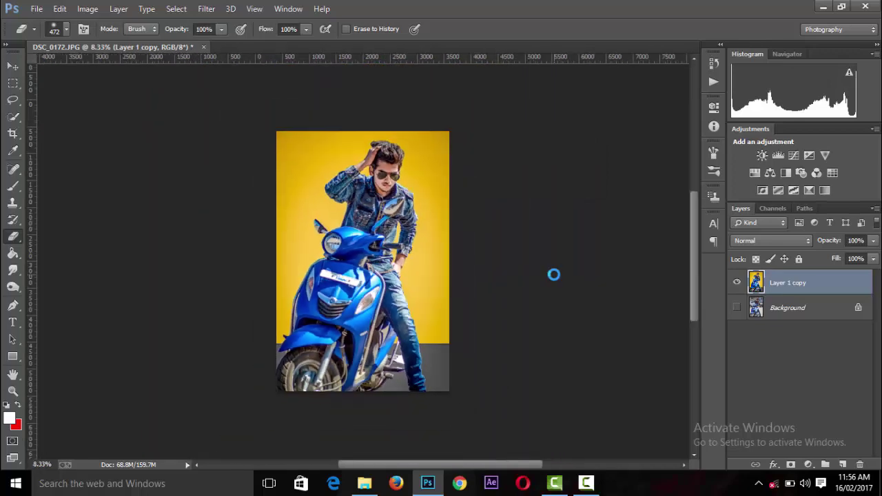
key("ctrl+minus")
key("ctrl+plus")
key("ctrl+plus")
key("ctrl+plus")
key("ctrl+plus")
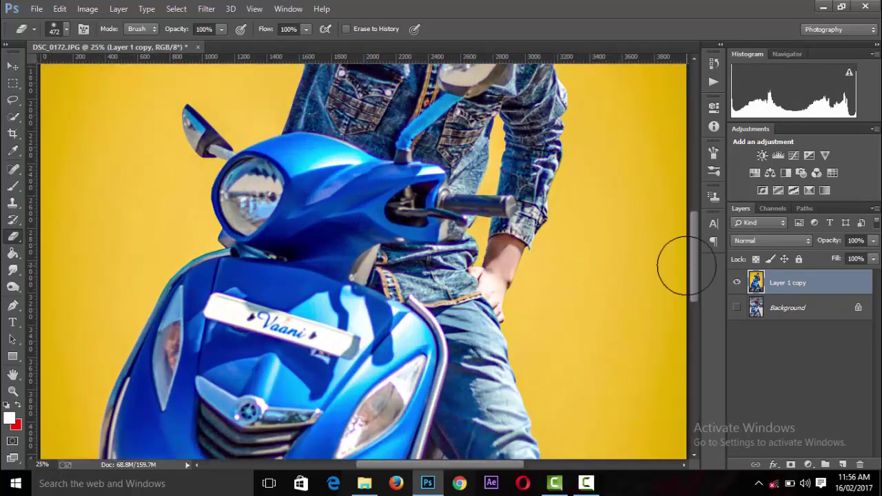
left_click_drag(695, 257, 686, 185)
key("ctrl+plus")
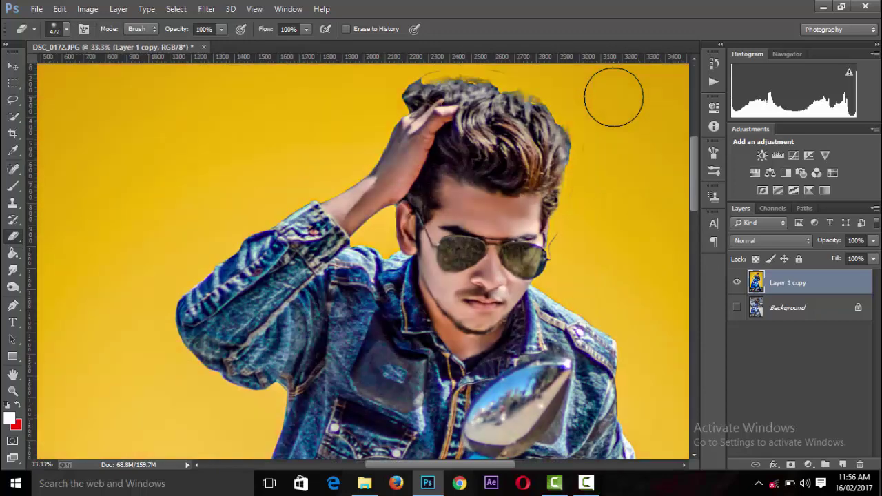
scroll(544, 158, "right", 3)
key("ctrl+plus")
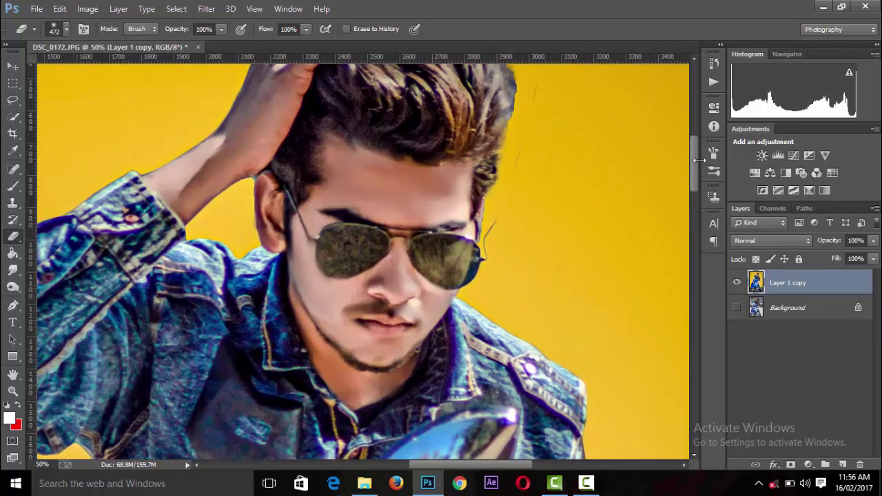
left_click_drag(693, 157, 694, 142)
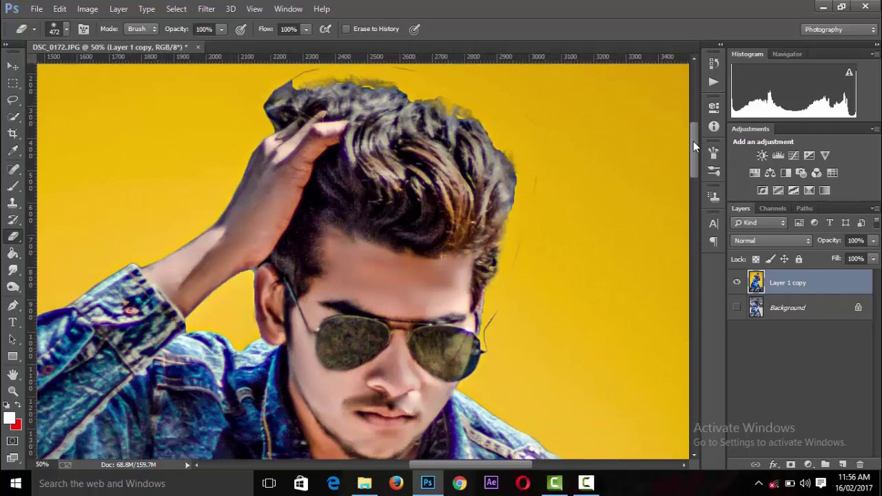
- Briefly try the Clone Stamp and its brush settings, then settle on the Smudge Tool
left_click(10, 271)
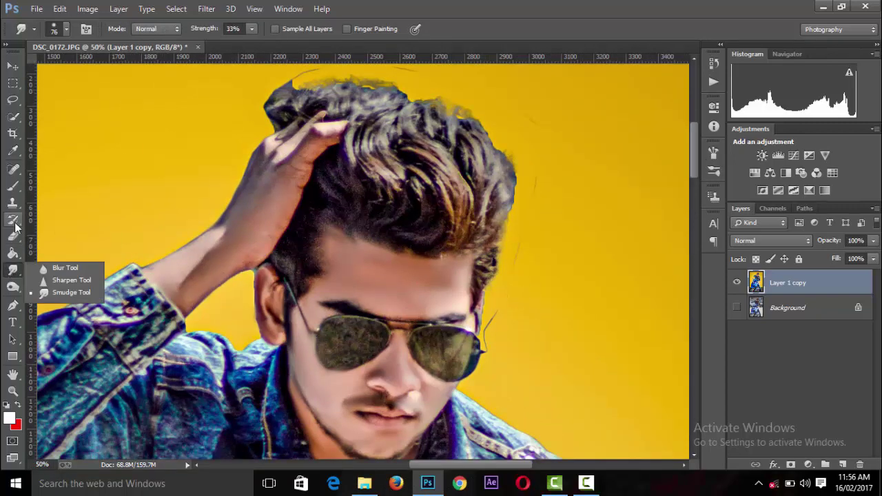
left_click(12, 203)
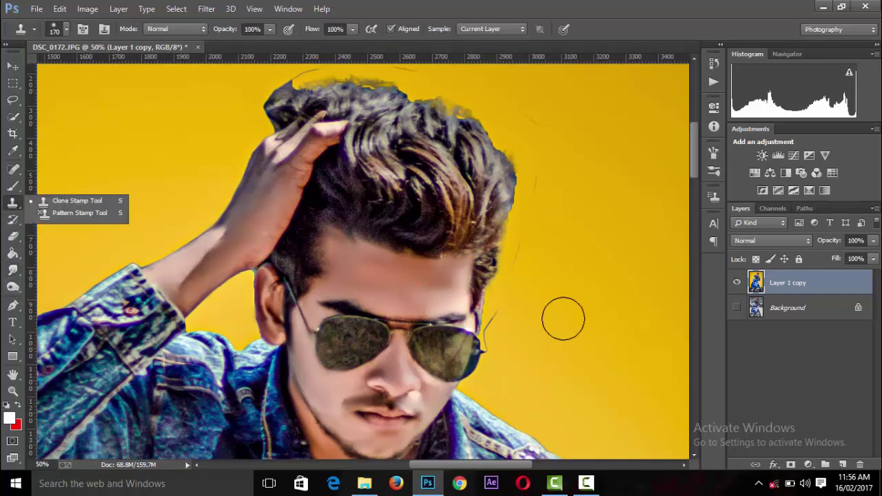
left_click(61, 30)
left_click(528, 295, "alt")
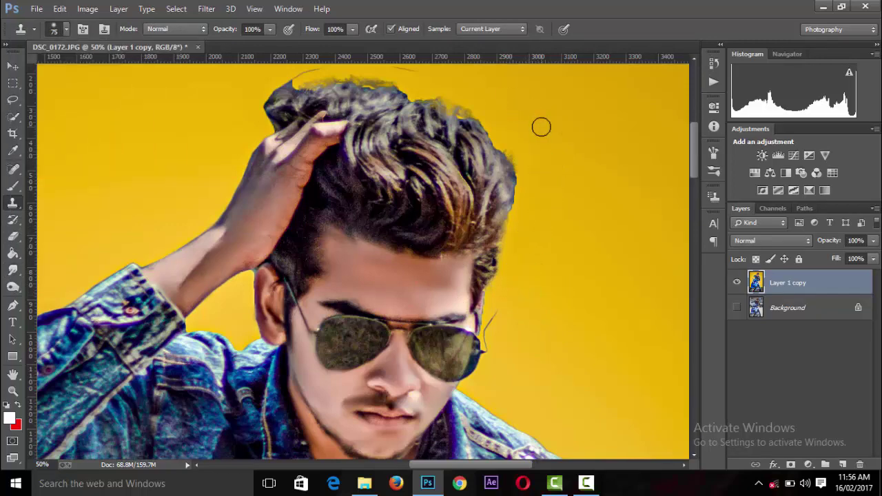
scroll(437, 140, "down", 1)
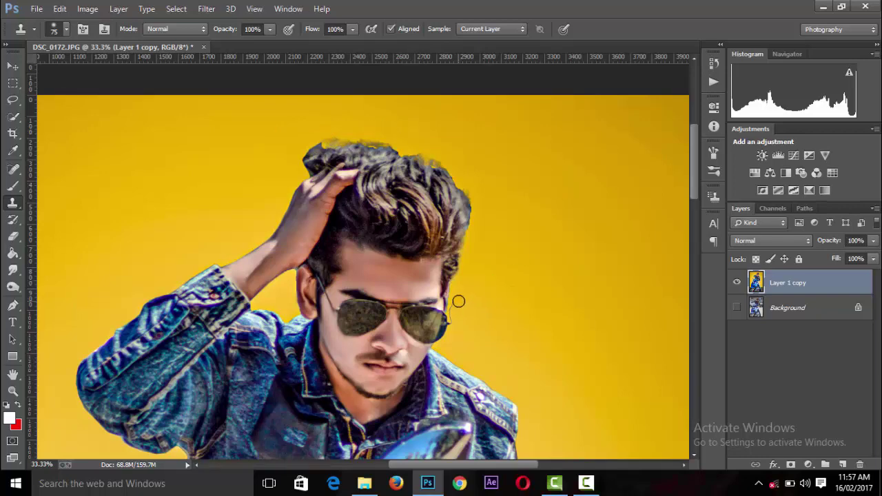
key("ctrl+plus")
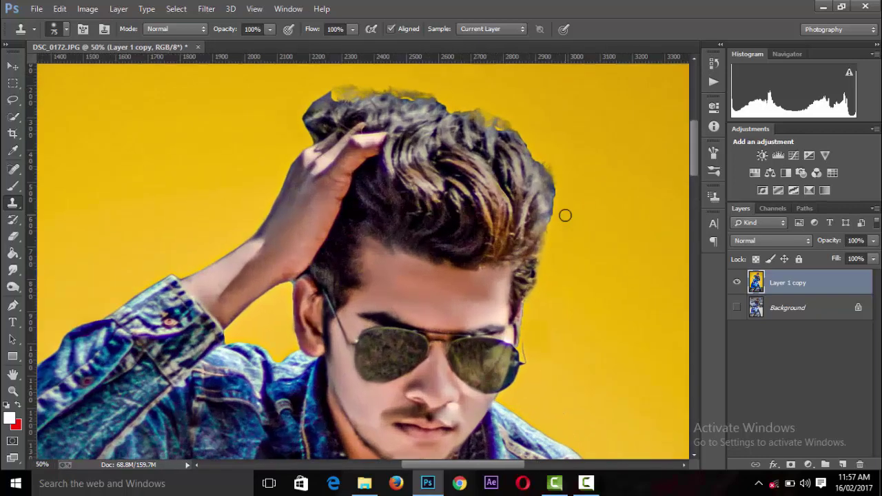
left_click_drag(12, 271, 71, 292)
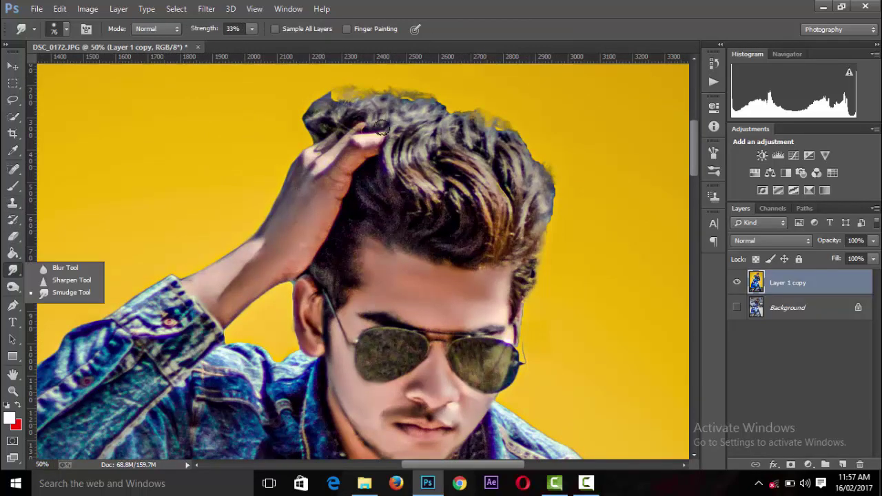
- Set the smudge brush size to 89 px
left_click(66, 29)
left_click_drag(151, 163, 147, 193)
left_click(89, 171)
left_click(104, 71)
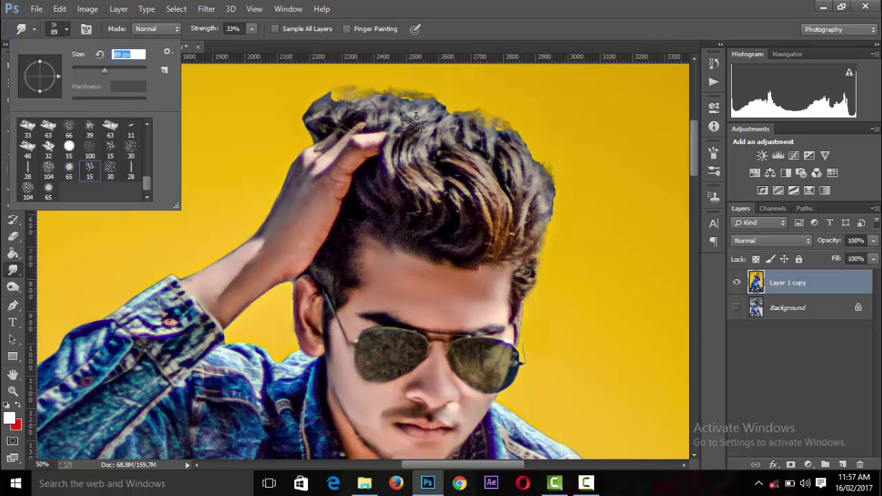
key("Return")
- Duplicate Layer 1 copy to create Layer 1 copy 2
right_click(779, 283)
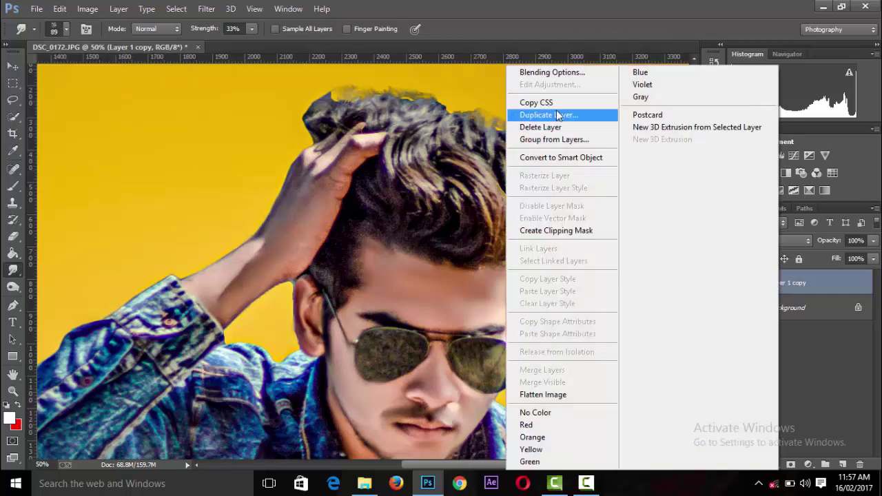
left_click(516, 114)
left_click(556, 143)
left_click_drag(531, 210, 543, 162)
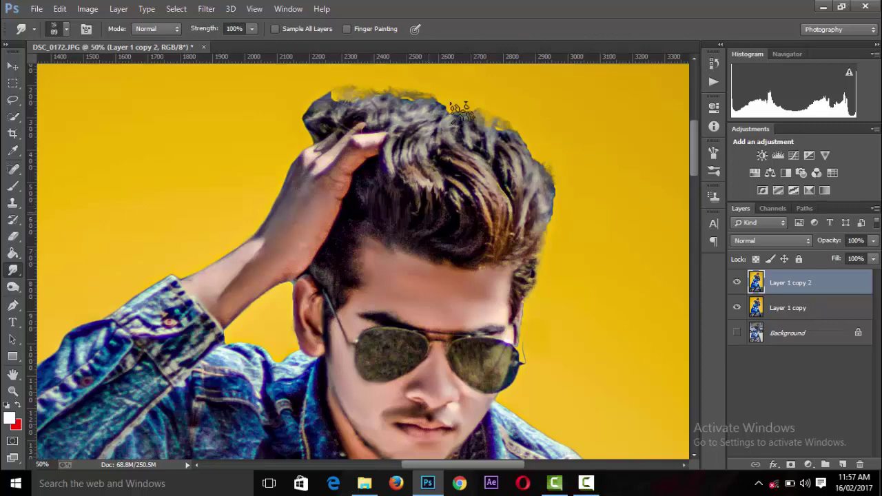
scroll(446, 114, "down", 1)
scroll(410, 100, "up", 1)
left_click(66, 29)
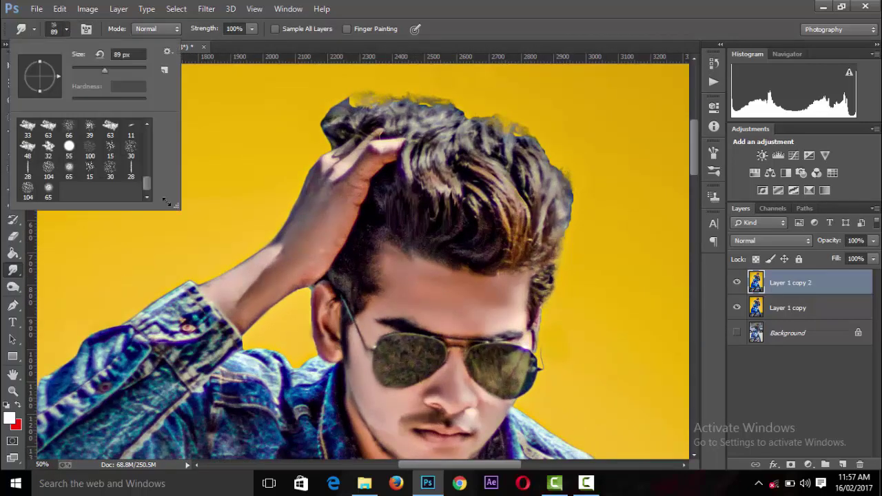
key("bracketright")
key("Return")
left_click_drag(386, 197, 411, 160)
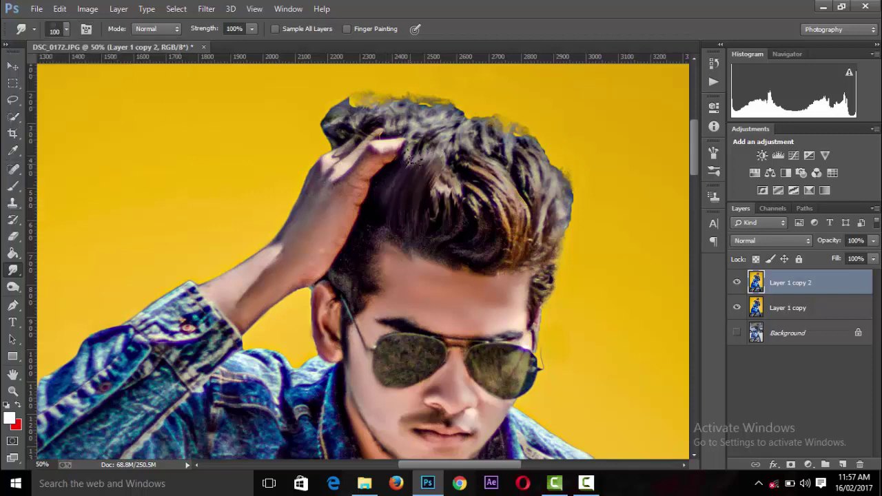
left_click_drag(433, 206, 441, 160)
left_click_drag(441, 224, 450, 171)
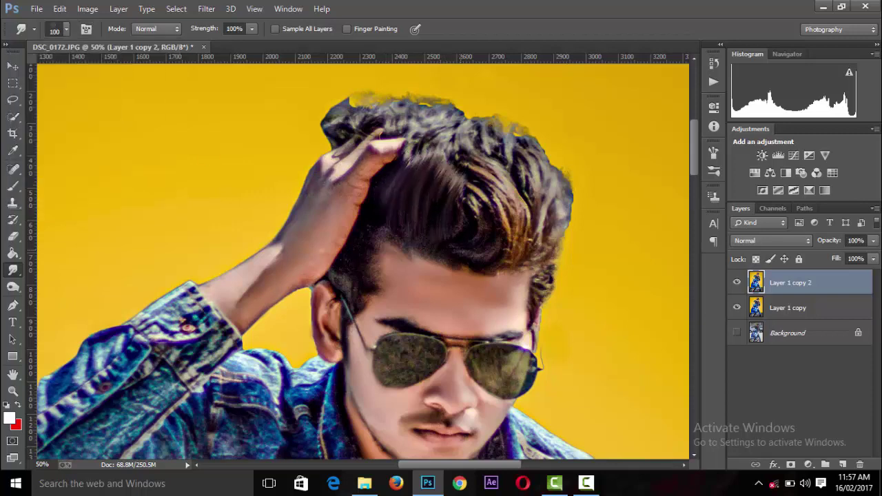
left_click_drag(474, 252, 458, 180)
left_click_drag(488, 256, 499, 173)
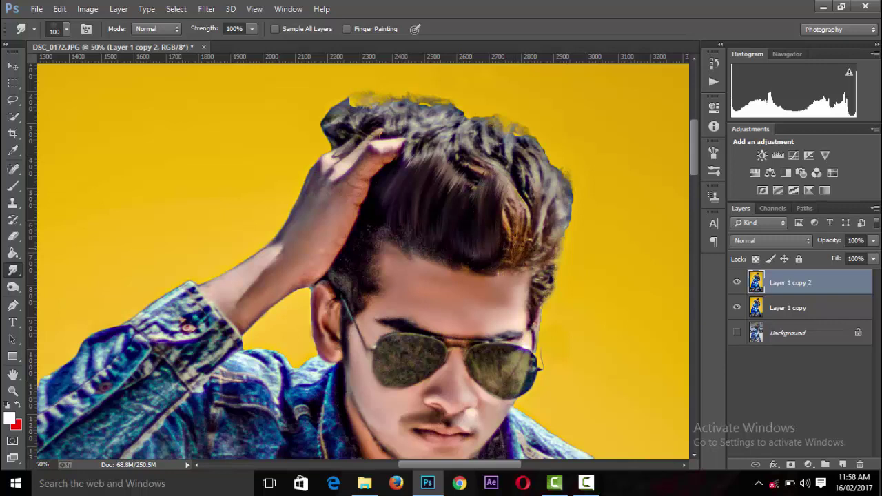
mouse_move(522, 262)
left_mouse_down()
mouse_move(519, 200)
mouse_move(495, 168)
left_mouse_up()
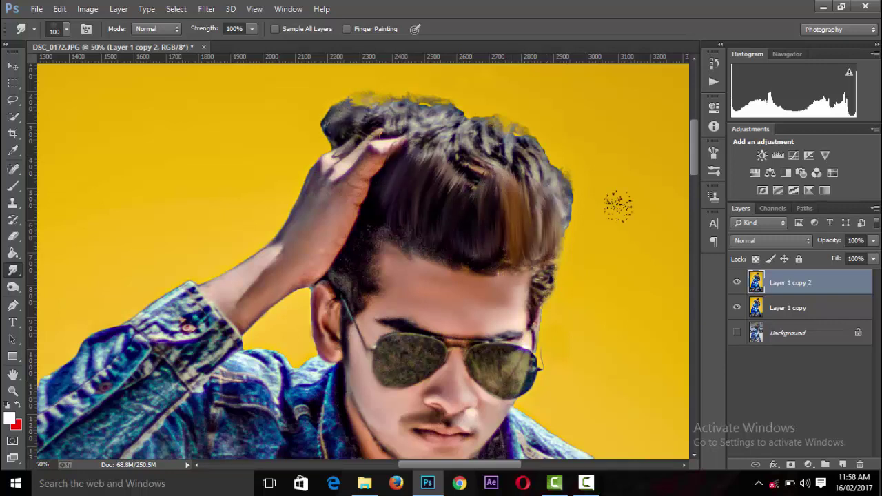
mouse_move(559, 207)
left_mouse_down()
mouse_move(562, 146)
mouse_move(495, 160)
mouse_move(472, 147)
left_mouse_up()
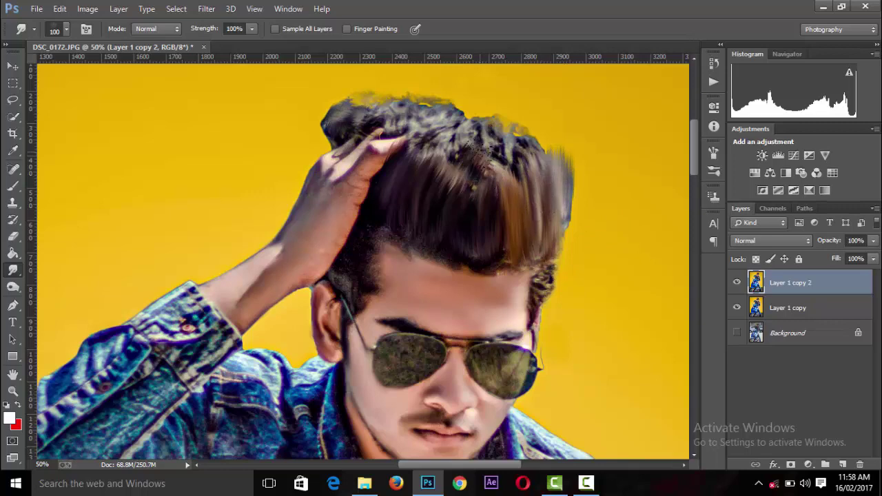
key("ctrl+minus")
key("ctrl+minus")
key("ctrl+minus")
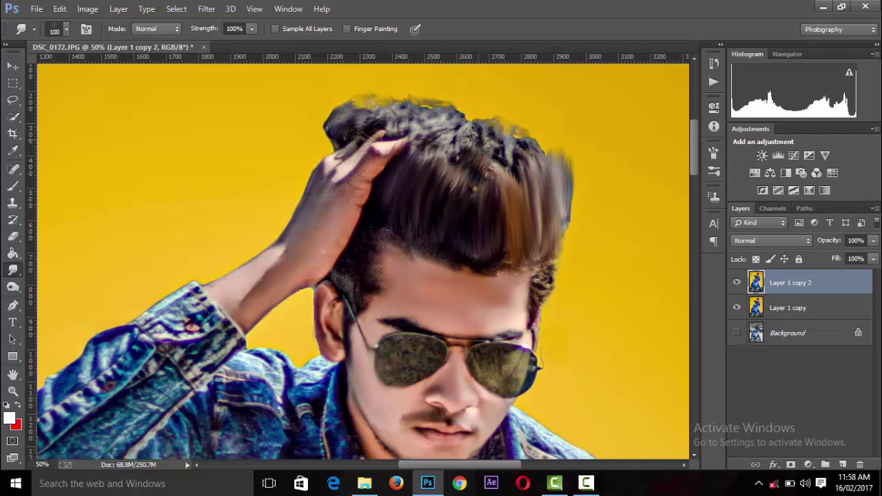
key("ctrl+plus")
key("ctrl+plus")
key("ctrl+plus")
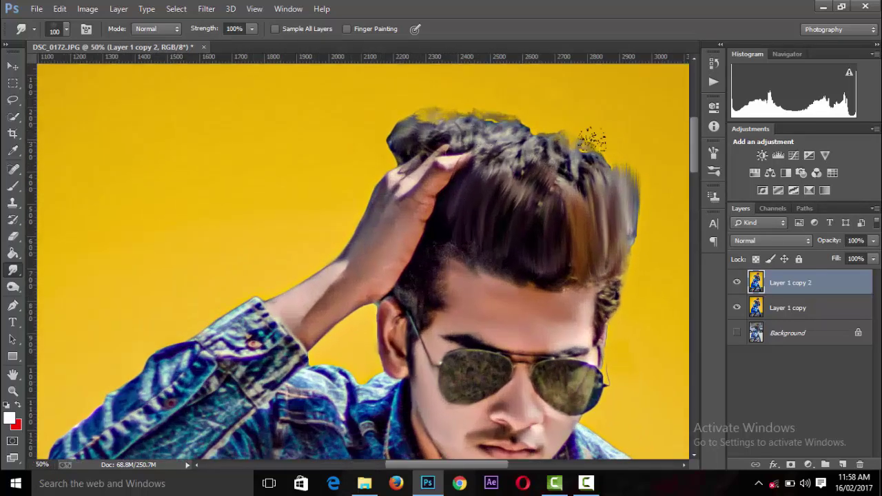
mouse_move(593, 142)
left_mouse_down()
mouse_move(488, 141)
mouse_move(545, 158)
mouse_move(503, 169)
mouse_move(565, 221)
left_mouse_up()
left_click_drag(565, 172, 599, 228)
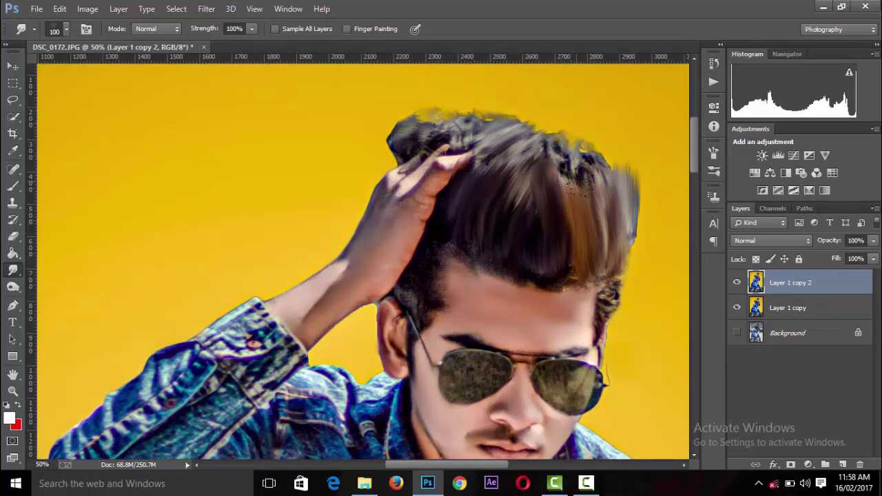
mouse_move(610, 193)
left_mouse_down()
mouse_move(586, 144)
mouse_move(552, 196)
left_mouse_up()
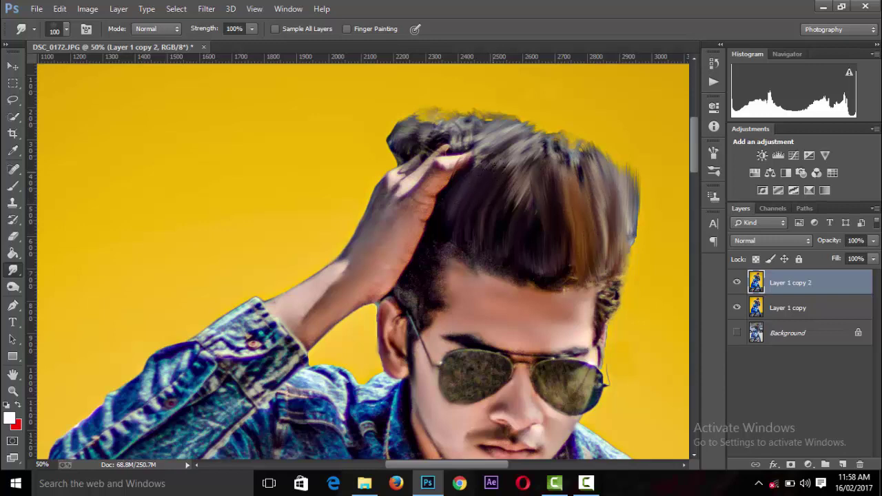
left_click_drag(499, 224, 504, 276)
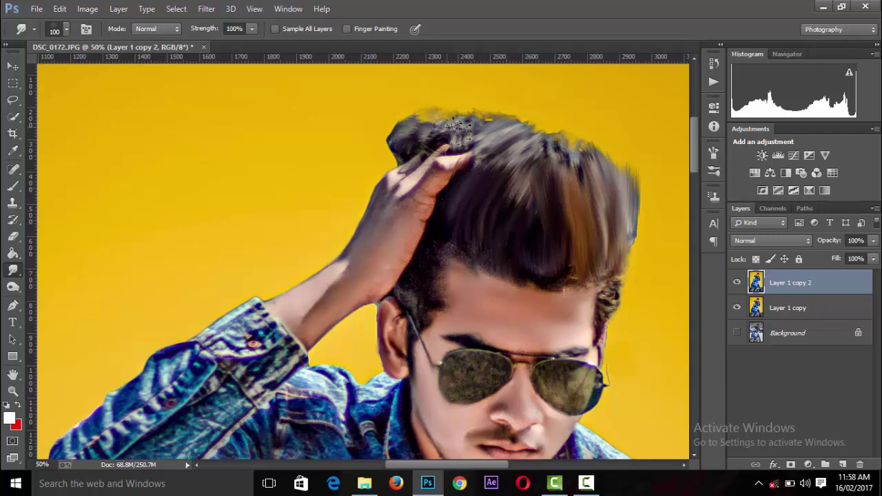
left_click_drag(414, 133, 441, 141)
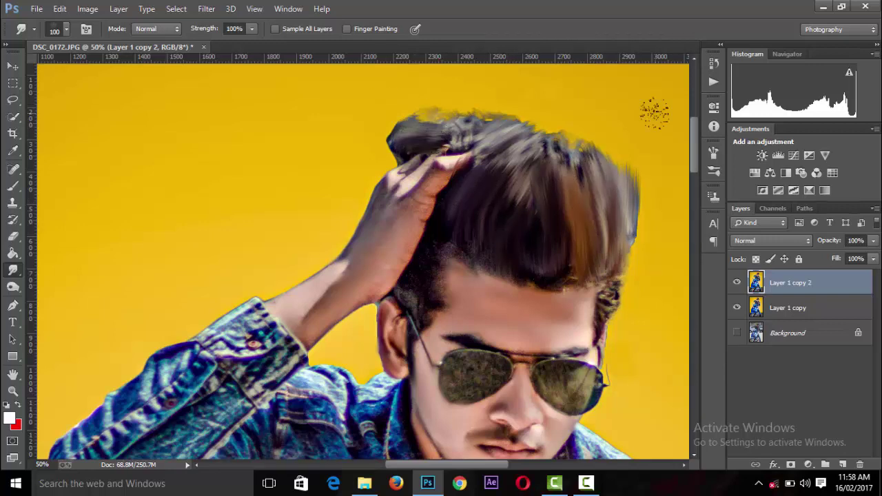
key("ctrl+minus")
key("ctrl+minus")
key("ctrl+minus")
key("ctrl+minus")
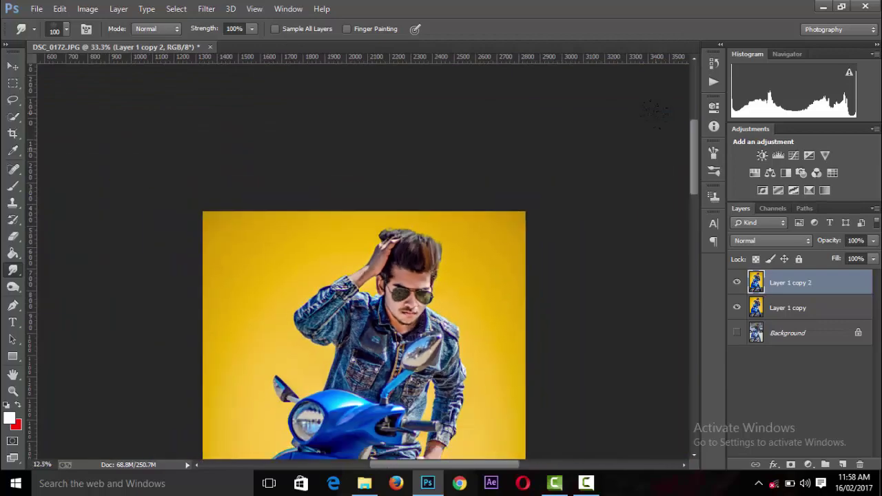
key("ctrl+minus")
key("ctrl+minus")
key("ctrl+minus")
key("ctrl+minus")
key("ctrl+minus")
key("ctrl+plus")
key("ctrl+plus")
key("ctrl+plus")
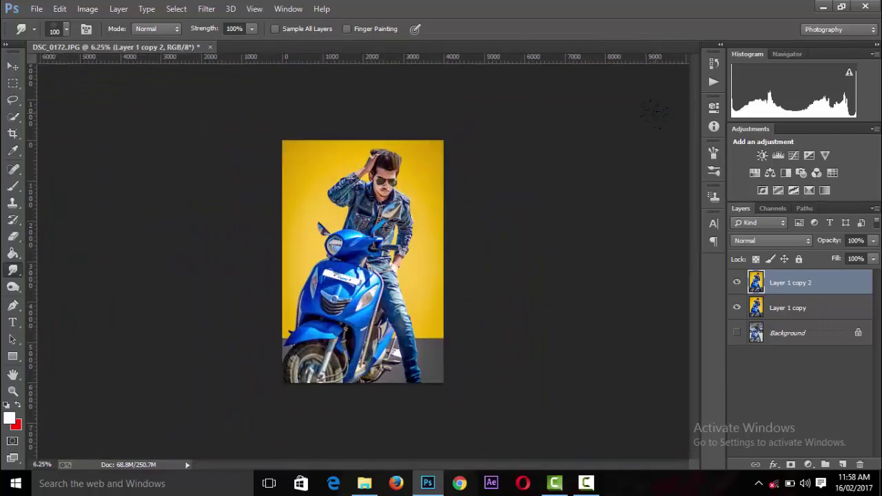
key("ctrl+plus")
key("ctrl+minus")
key("ctrl+minus")
key("ctrl+minus")
key("ctrl+minus")
key("ctrl+plus")
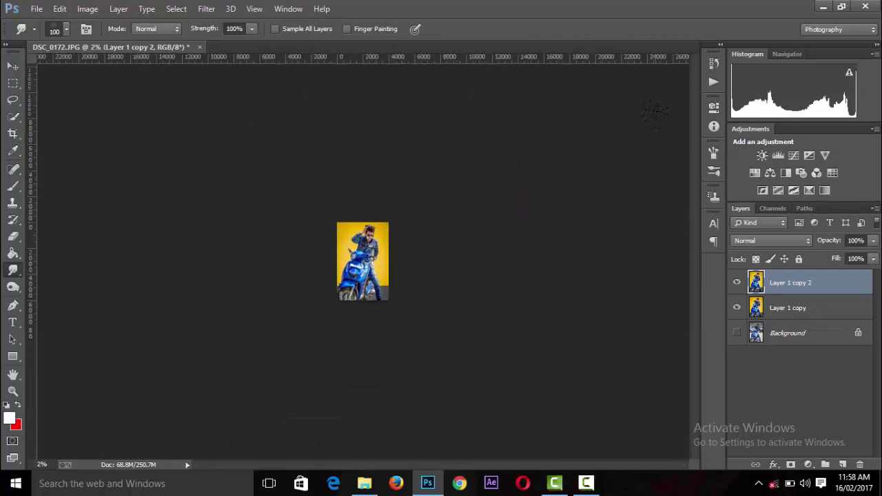
key("ctrl+plus")
key("ctrl+plus")
key("ctrl+plus")
key("ctrl+plus")
- Start a new text layer reading BABA EDITZ at 72 pt
left_click(12, 323)
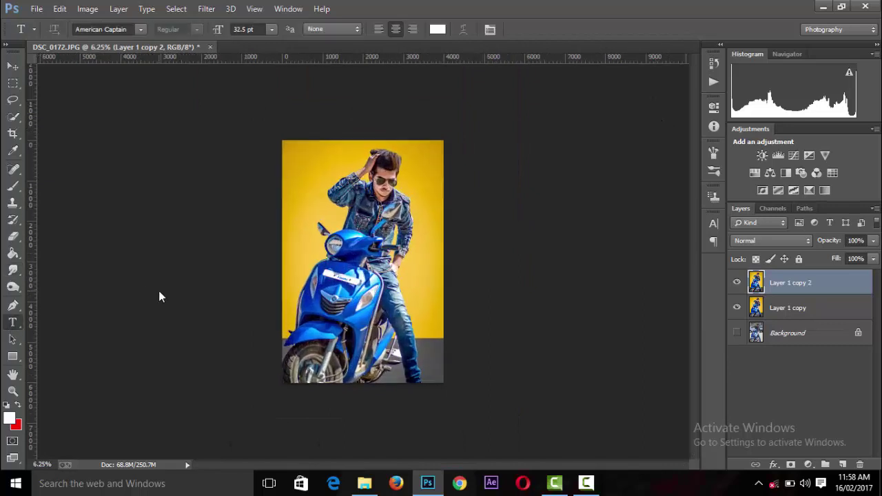
left_click(373, 336)
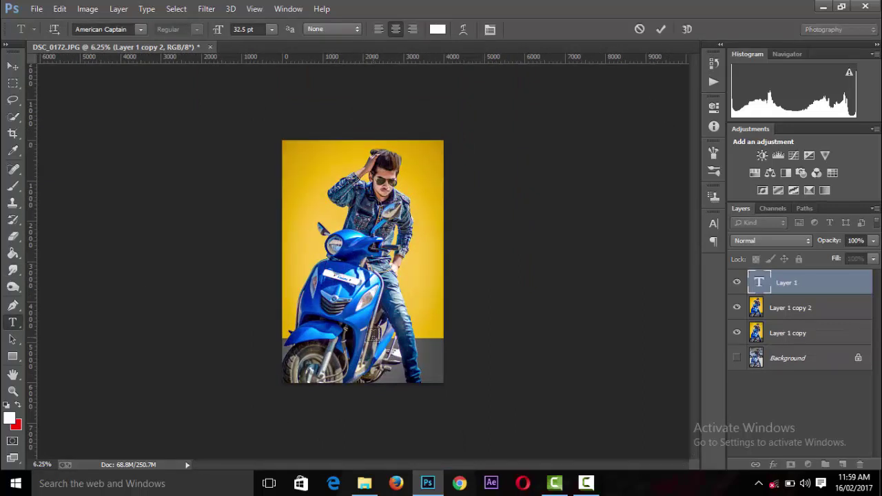
key("ctrl+plus")
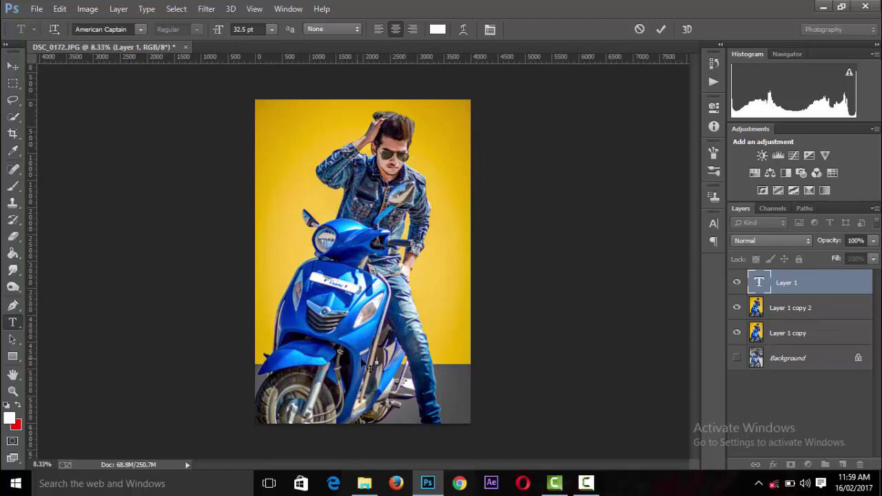
left_click(272, 29)
left_click(277, 222)
left_click(273, 31)
left_click(274, 248)
type("ABA EDITZ")
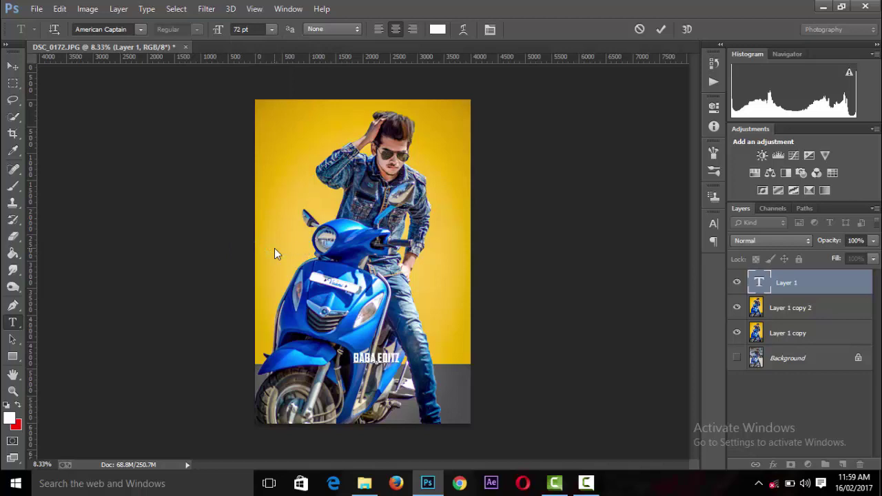
- Resize the BABA EDITZ text, commit it, and move it to the bottom-right corner
left_click_drag(400, 356, 342, 357)
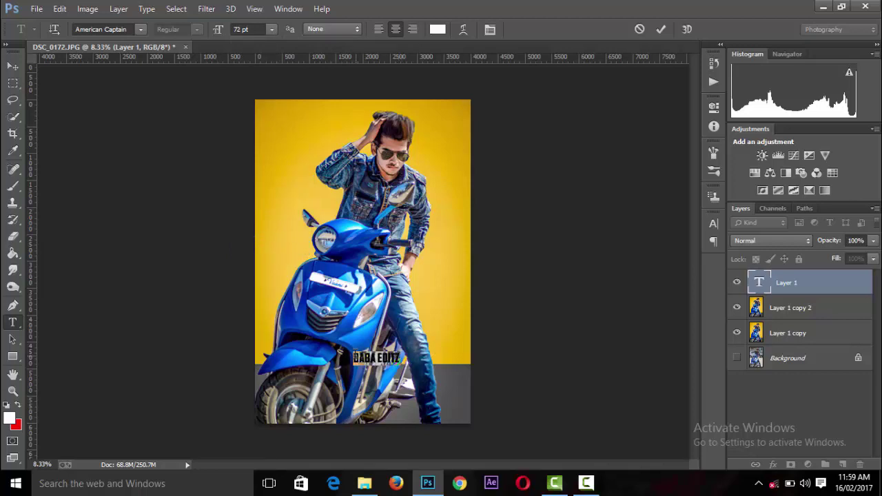
left_click(242, 29)
type("3")
key("Return")
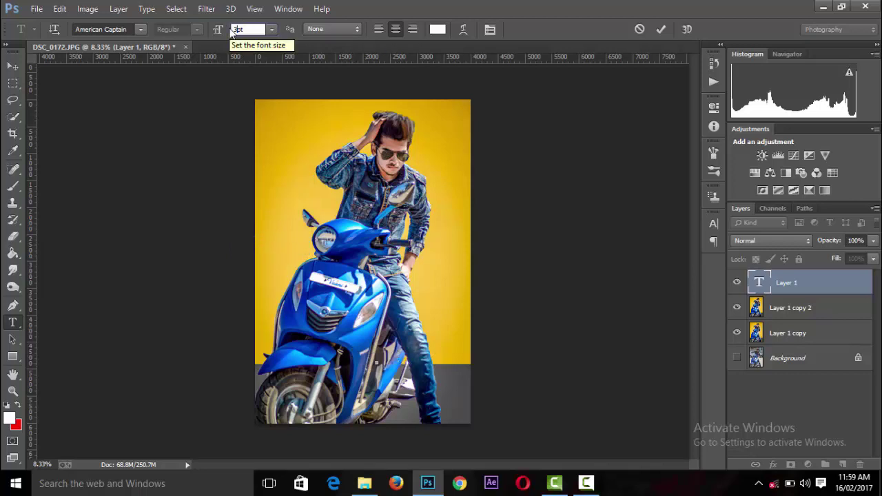
type("60")
key("Return")
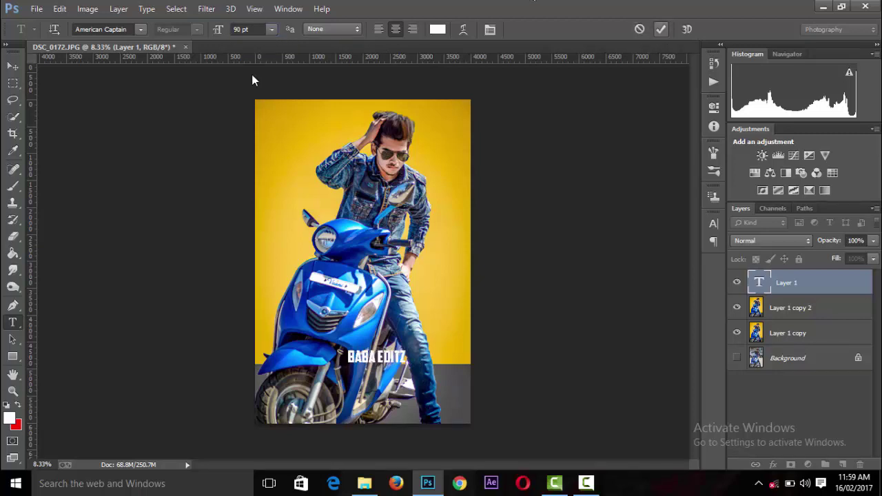
left_click(12, 66)
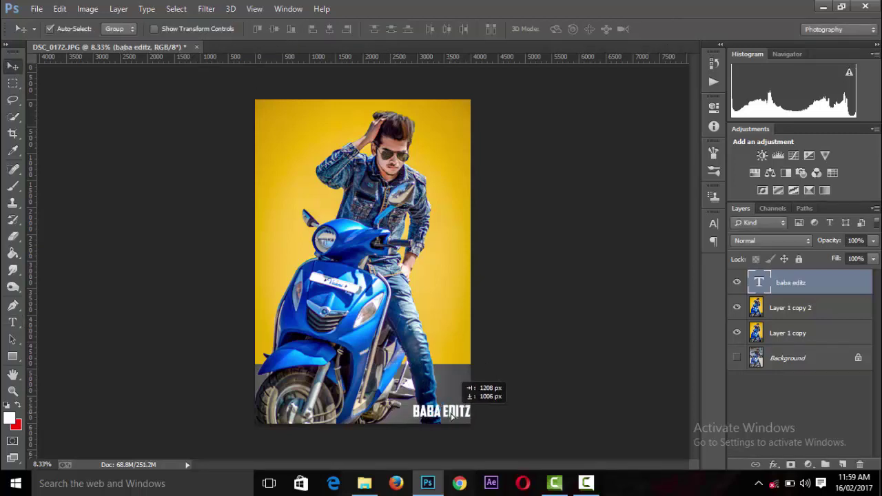
left_click_drag(403, 373, 419, 482)
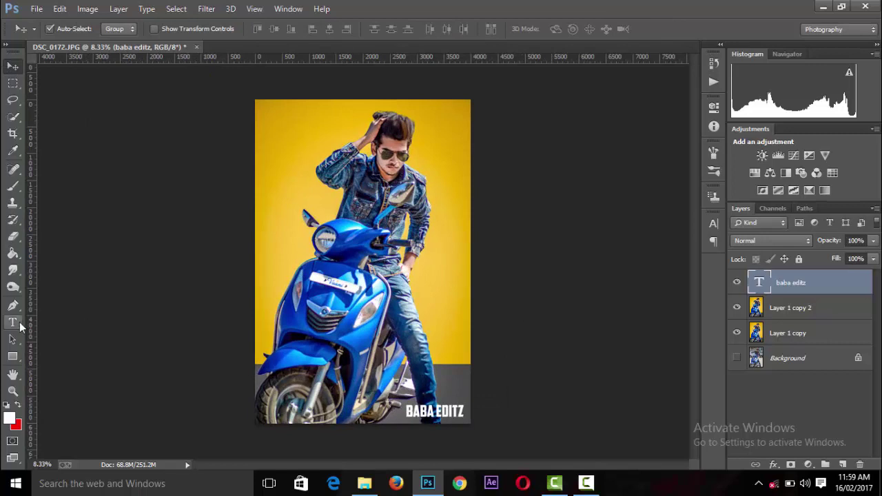
- Type STYLES BOY on a new text layer at 120 pt and commit it
left_click(12, 322)
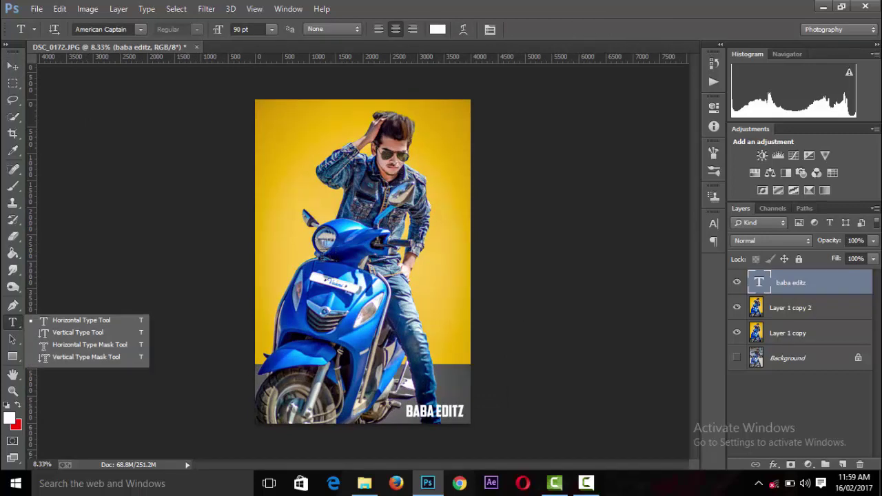
left_click(383, 260)
type("STY")
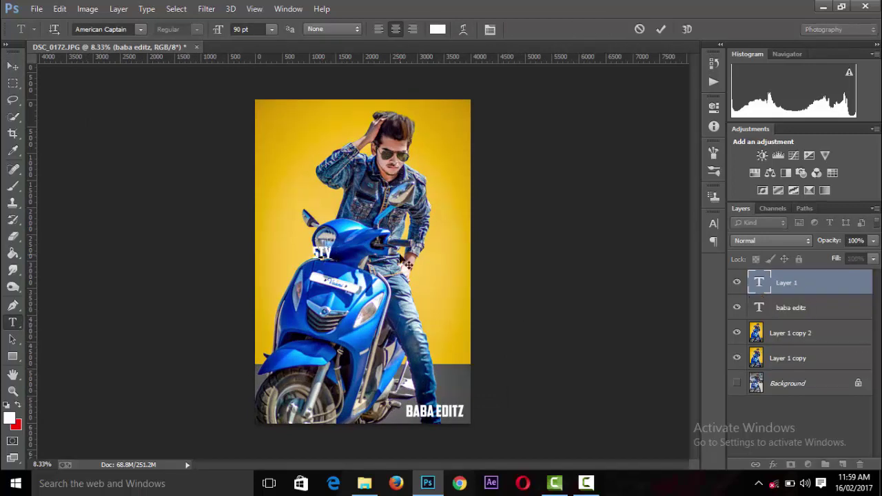
type("LES")
key("ctrl+a")
double_click(243, 29)
type("120")
key("Return")
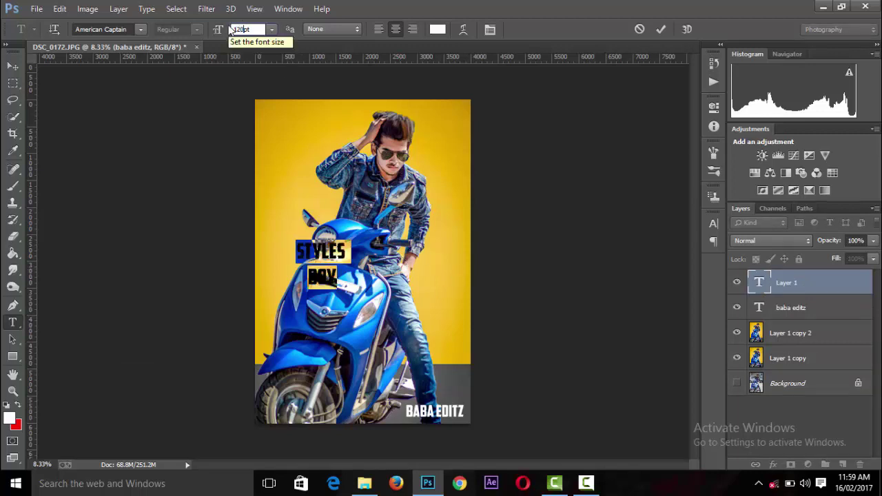
left_click(660, 29)
- Move the STYLES BOY title to the photo's upper-left corner
left_click(13, 68)
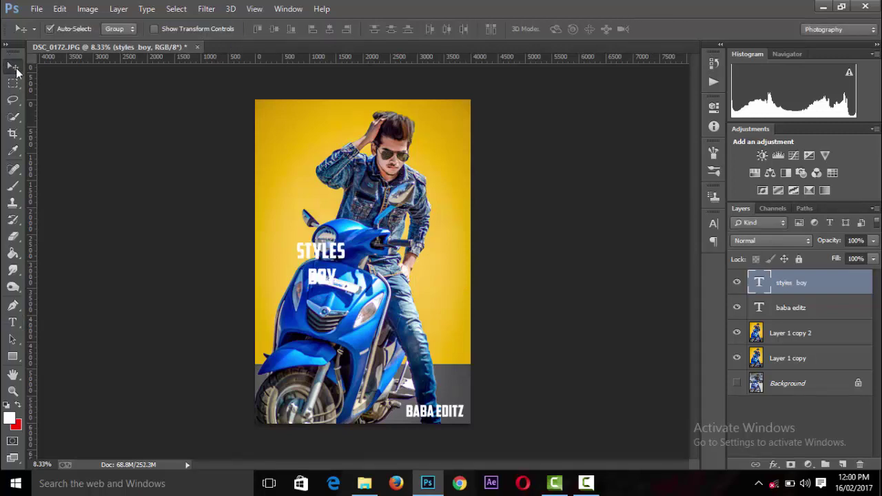
left_click_drag(336, 256, 304, 129)
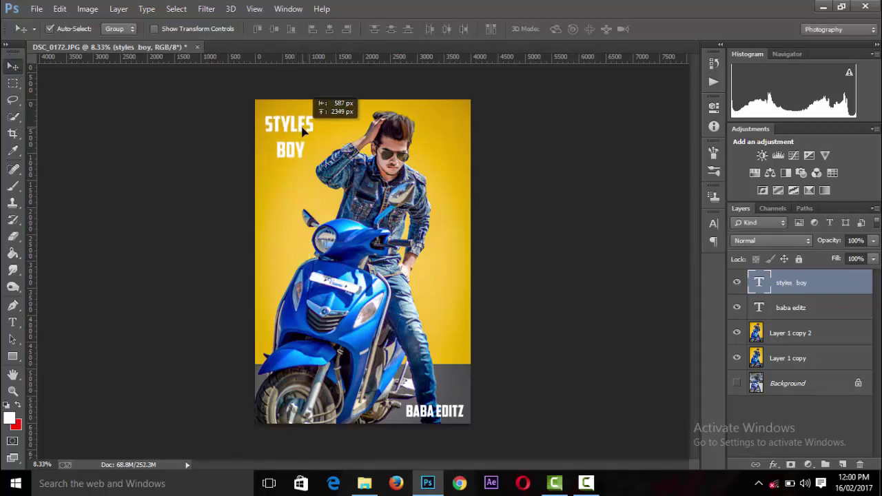
key("ctrl+minus")
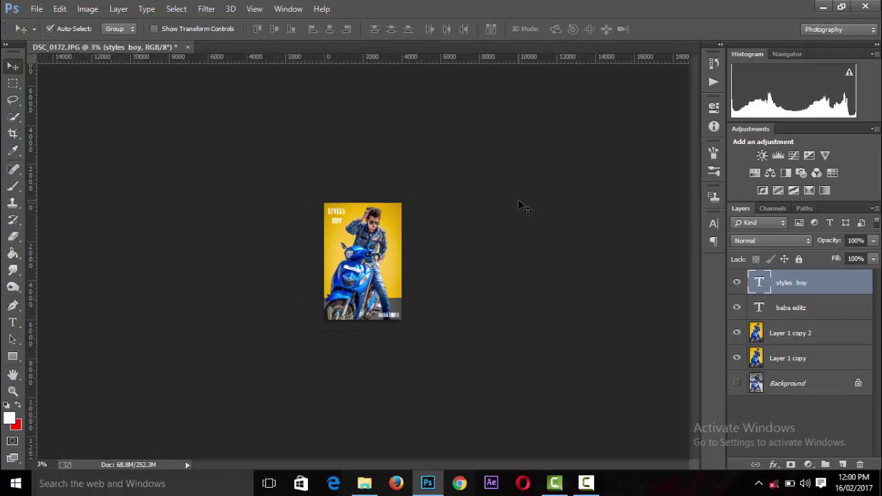
key("ctrl+plus")
left_click(36, 8)
left_click(50, 35)
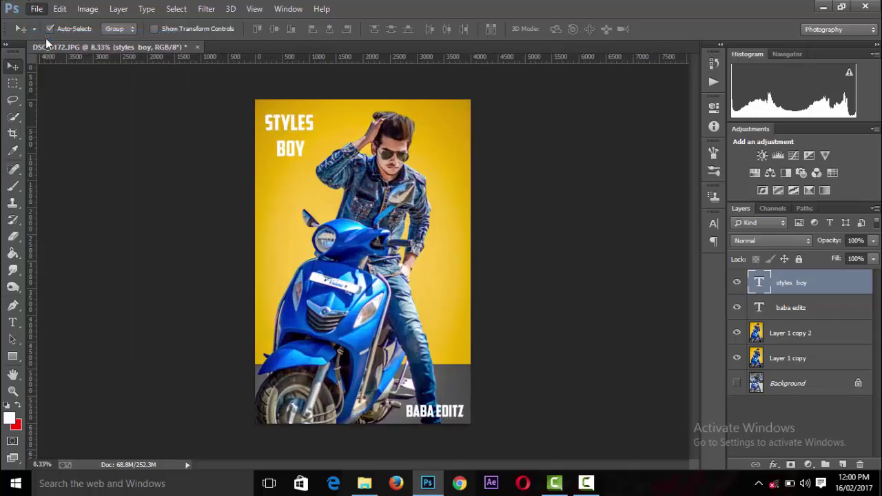
left_click(101, 226)
scroll(445, 156, "down", 3)
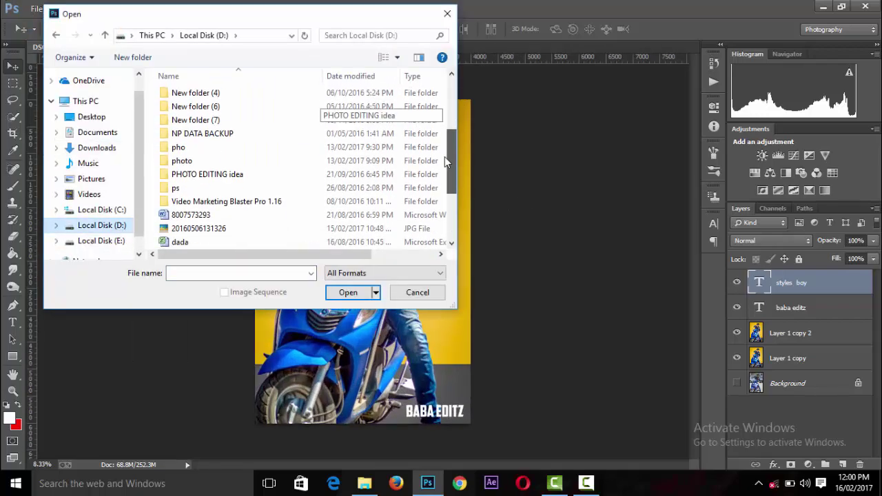
scroll(445, 157, "down", 1)
left_click(296, 186)
left_click(348, 293)
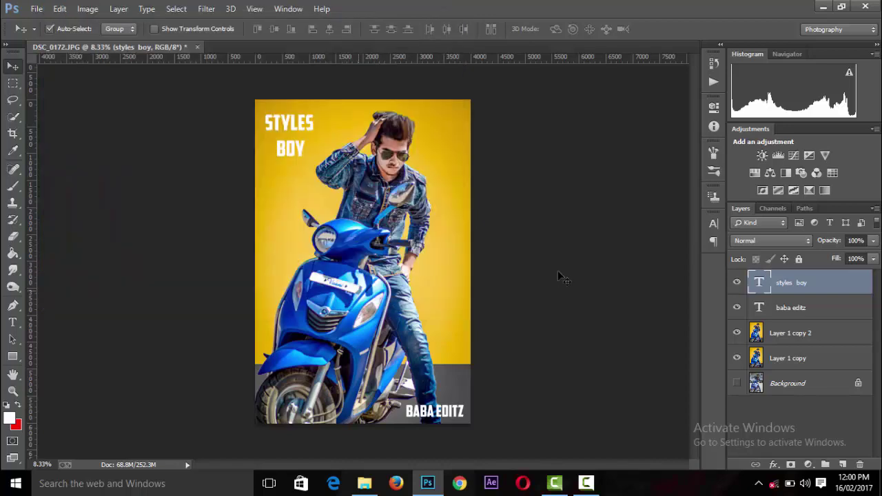
key("Return")
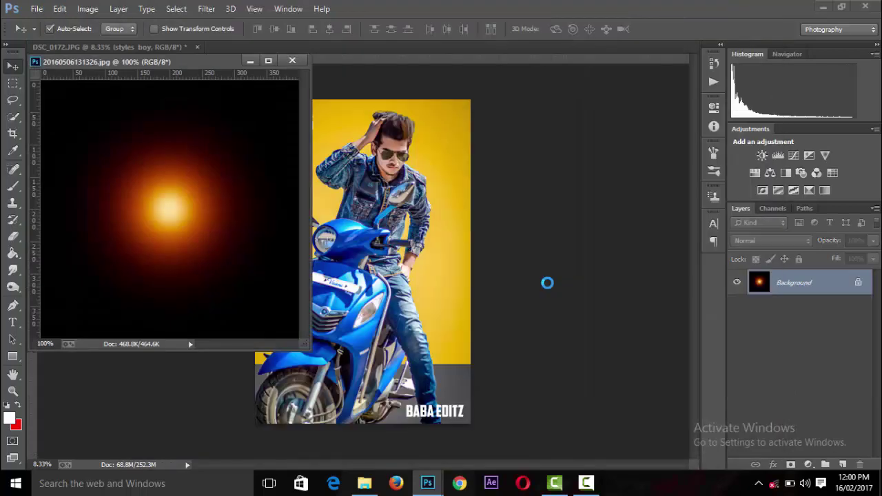
left_click_drag(210, 240, 358, 266)
left_click(292, 60)
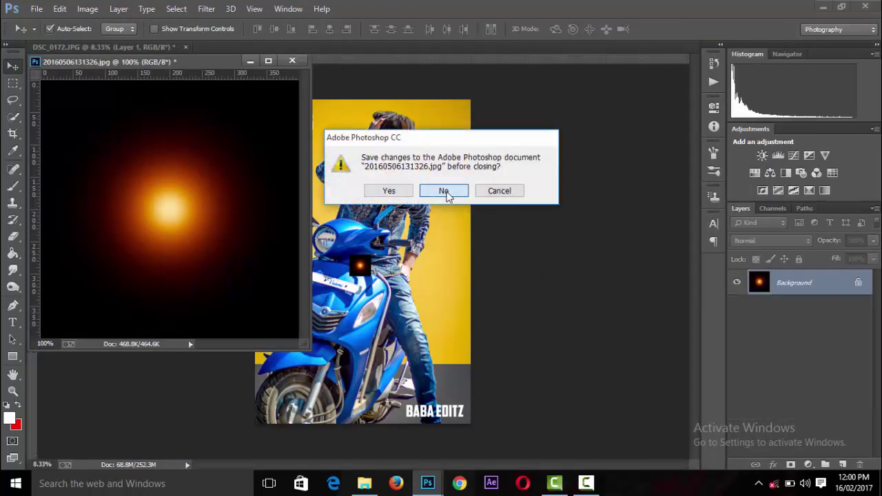
left_click(446, 189)
- Set the glow layer to Screen and scale it over the scooter's headlight
left_click(750, 240)
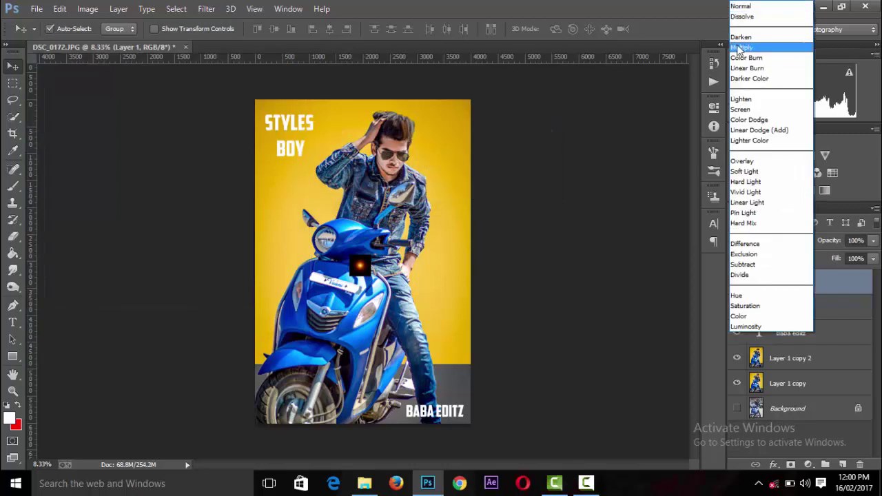
left_click(742, 109)
key("ctrl+t")
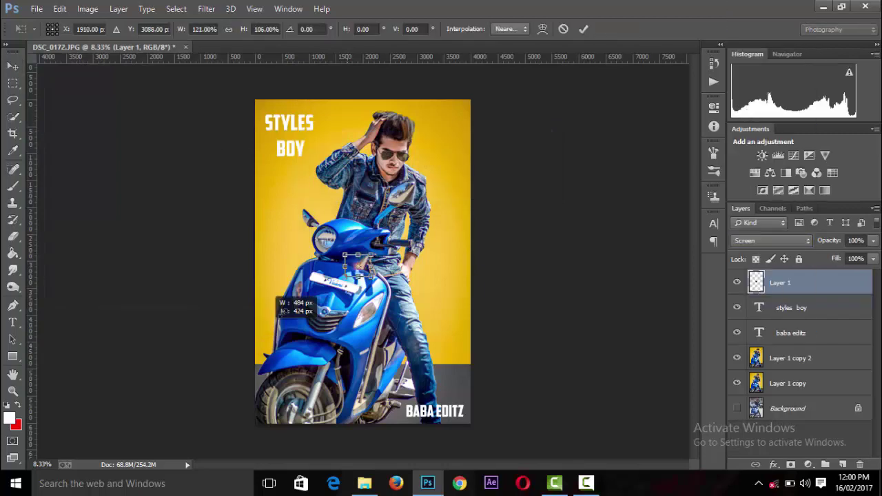
left_click_drag(344, 276, 206, 384)
mouse_move(252, 324)
left_mouse_down()
mouse_move(287, 227)
mouse_move(406, 235)
left_mouse_up()
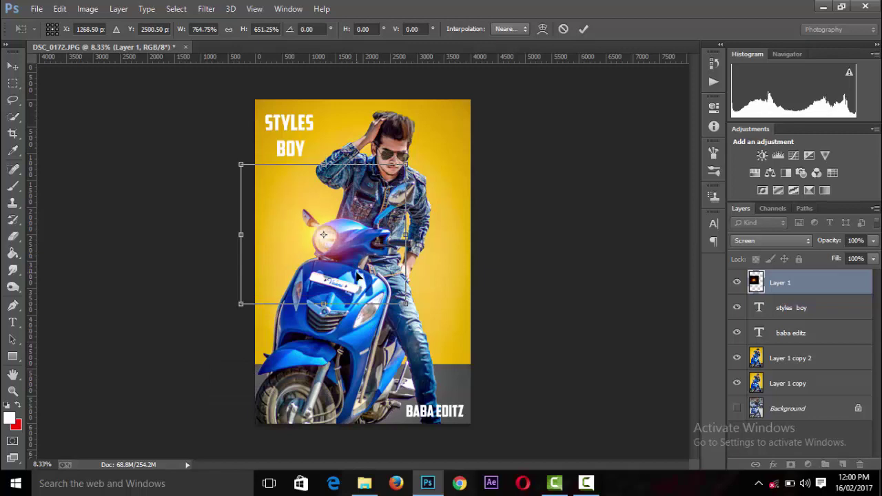
left_click_drag(407, 303, 421, 323)
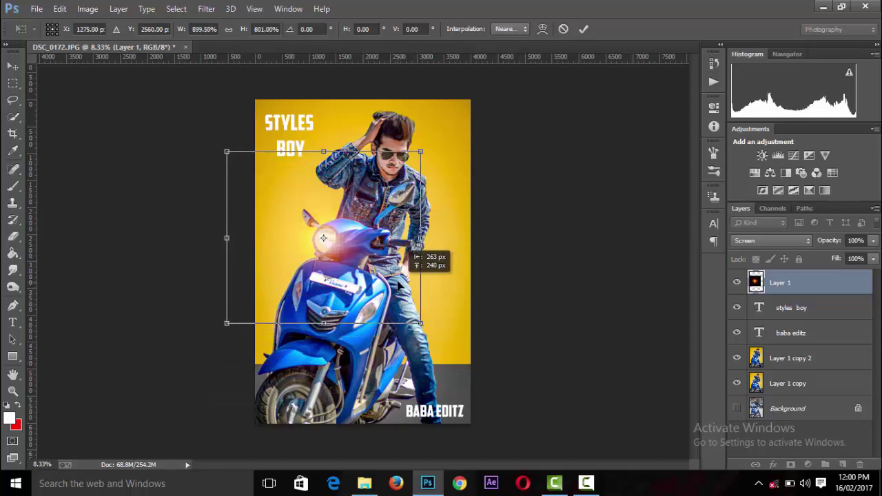
left_click(583, 29)
key("ctrl+minus")
key("ctrl+minus")
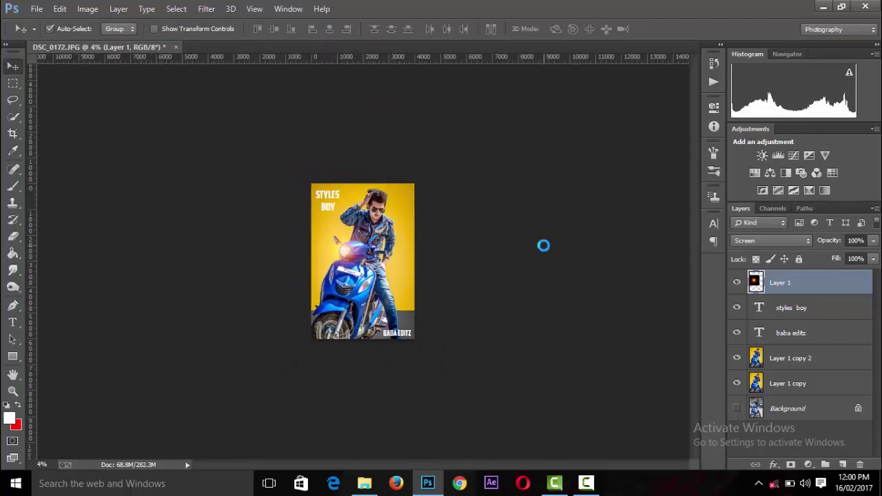
key("ctrl+plus")
key("ctrl+plus")
key("ctrl+minus")
key("ctrl+minus")
key("ctrl+minus")
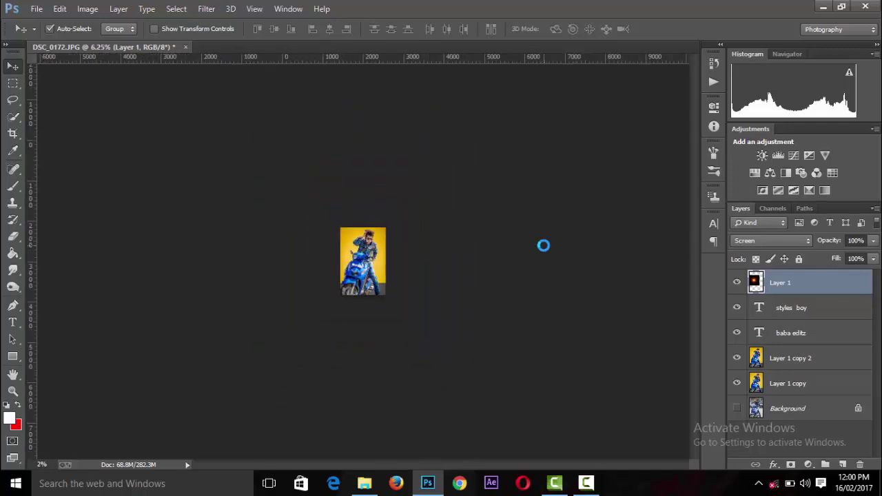
key("ctrl+plus")
key("ctrl+plus")
key("ctrl+plus")
- Open sparks image img-20151215-wa0154, drag it into DSC_0172, and close it unsaved
left_click(38, 9)
left_click(54, 38)
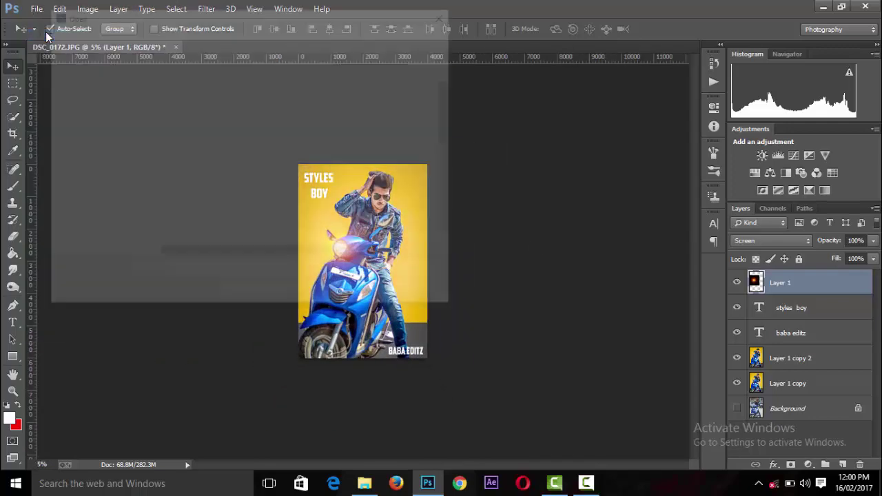
left_click(100, 117)
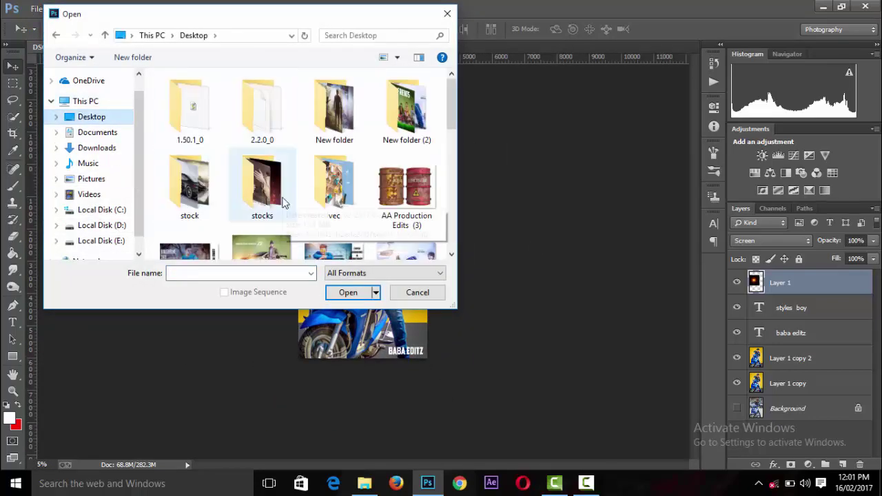
double_click(212, 161)
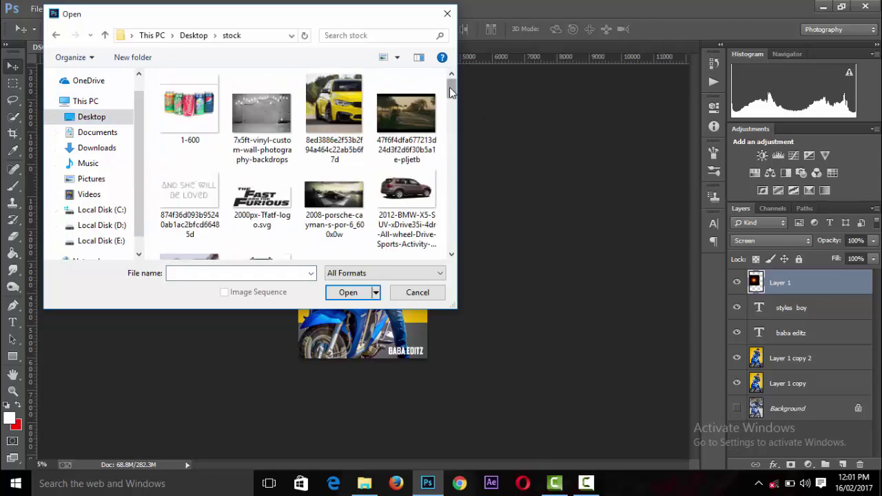
mouse_move(449, 87)
left_mouse_down()
mouse_move(451, 219)
mouse_move(451, 179)
left_mouse_up()
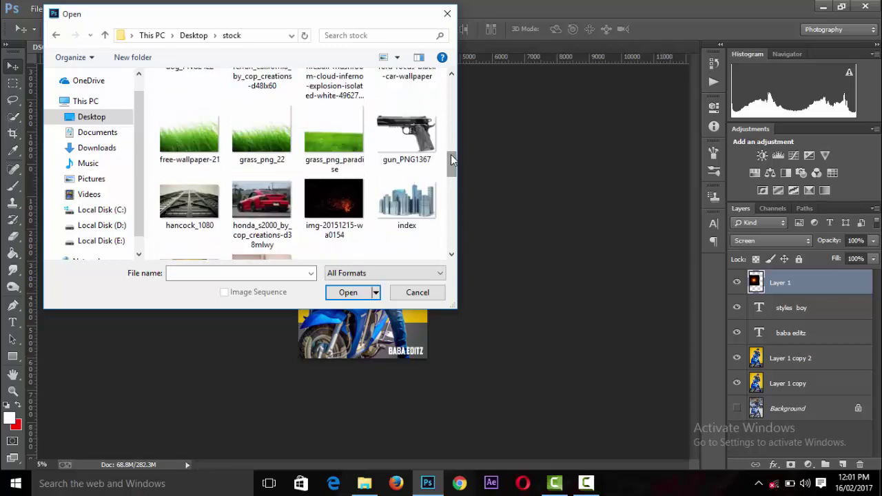
left_click(334, 200)
left_click(349, 292)
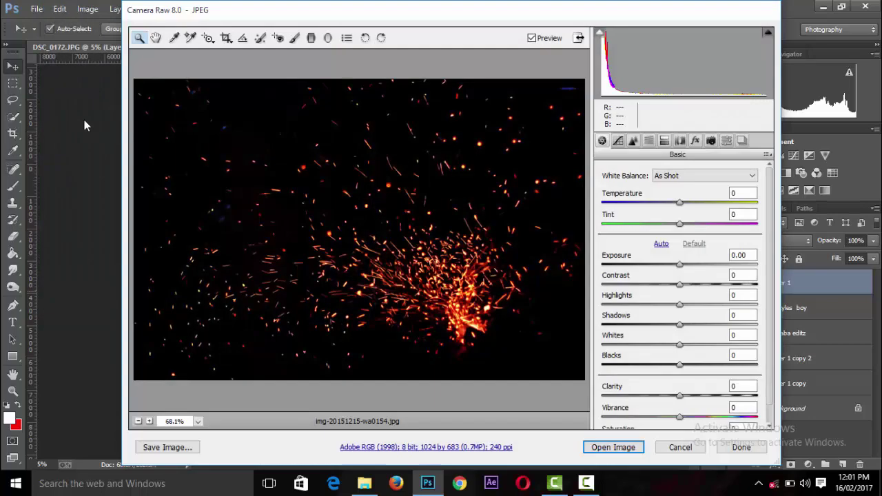
left_click(592, 450)
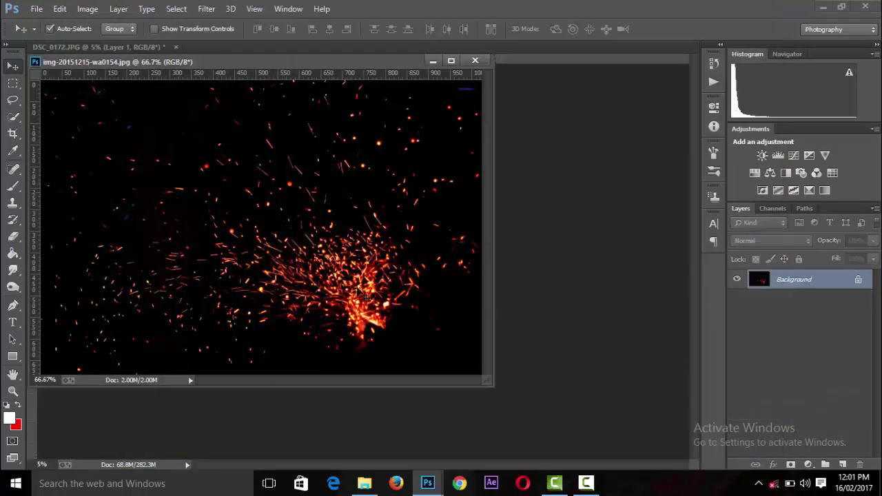
left_click_drag(545, 300, 545, 301)
left_click(475, 60)
left_click(445, 192)
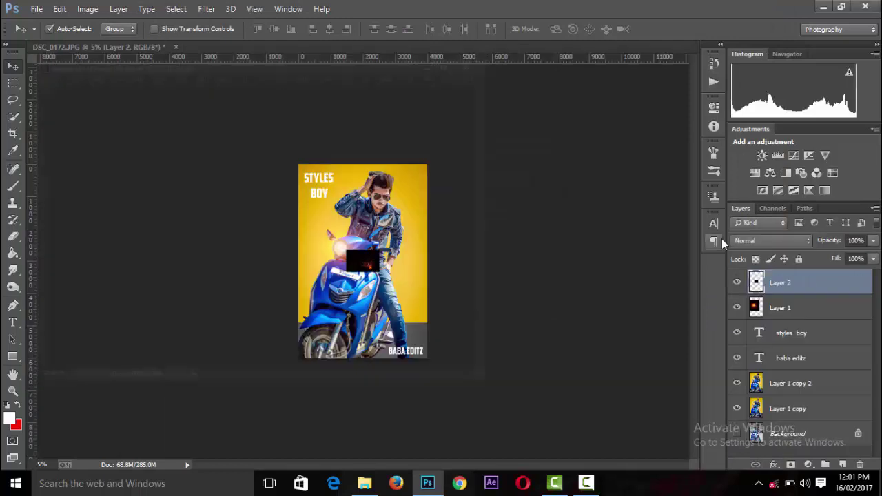
- Set the sparks layer to Screen, then enlarge and flip it over the scooter's lower left
left_click(759, 240)
left_click(748, 110)
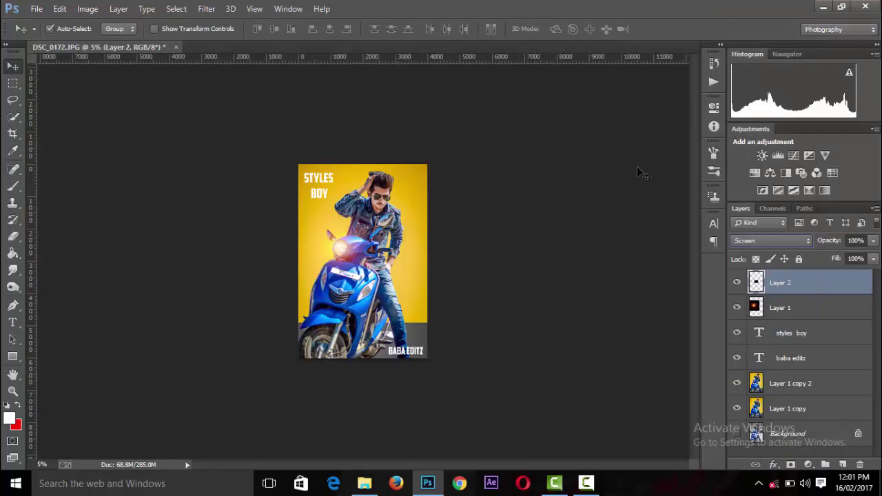
key("ctrl+t")
mouse_move(378, 273)
left_mouse_down()
mouse_move(479, 404)
mouse_move(508, 404)
left_mouse_up()
left_click_drag(448, 366, 341, 380)
mouse_move(401, 337)
left_mouse_down()
mouse_move(84, 355)
mouse_move(297, 352)
left_mouse_up()
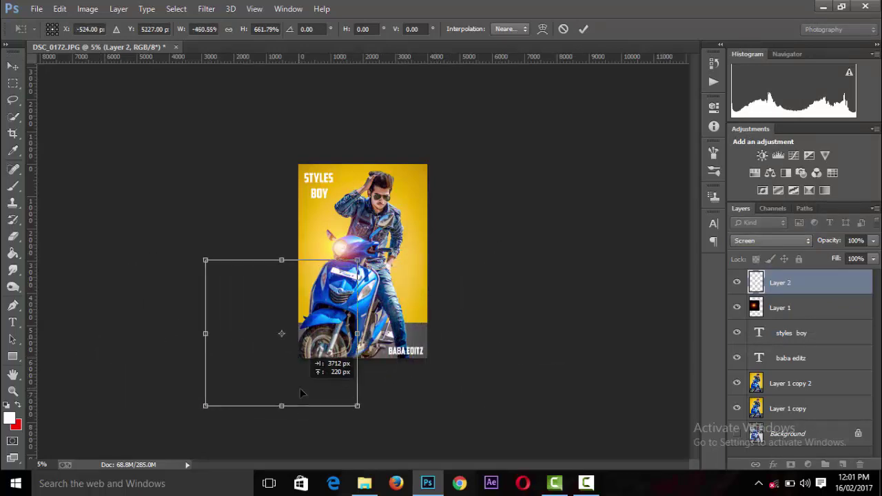
mouse_move(374, 258)
left_mouse_down()
mouse_move(416, 207)
mouse_move(389, 248)
left_mouse_up()
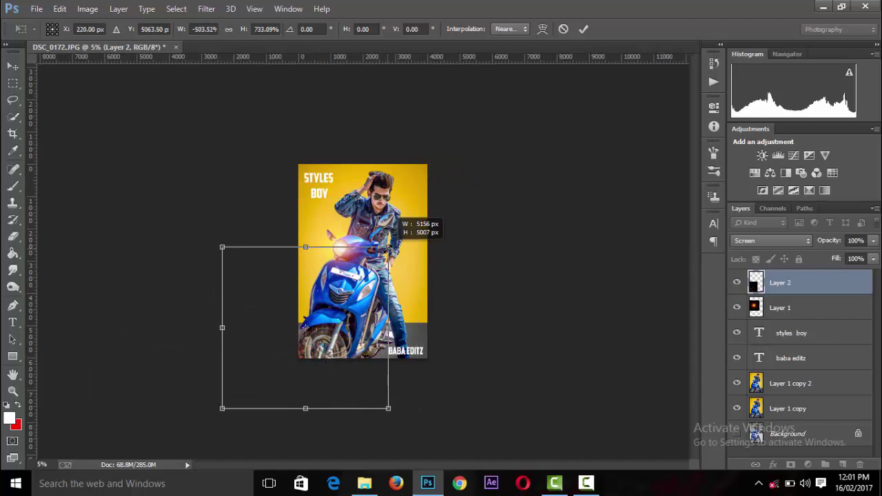
left_click(584, 30)
key("ctrl+plus")
key("ctrl+plus")
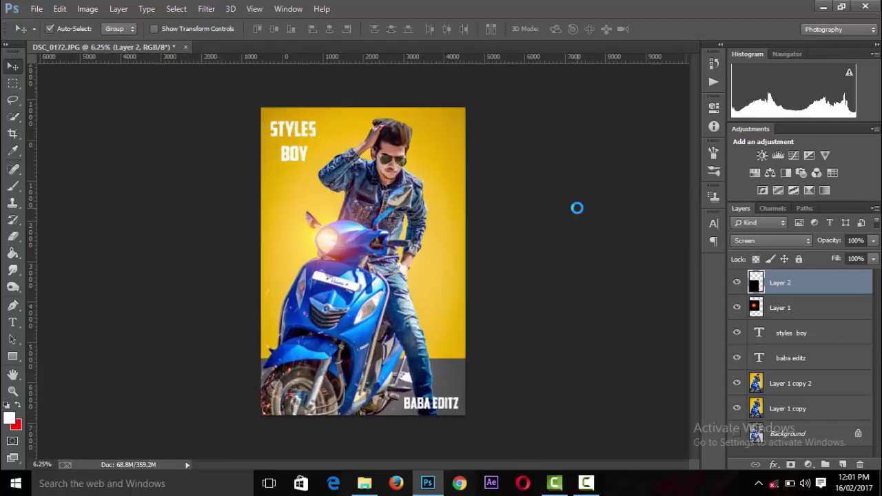
- Soften the sparks layer with a 5.8-pixel Gaussian Blur and review the result
left_click(206, 9)
left_click(227, 121)
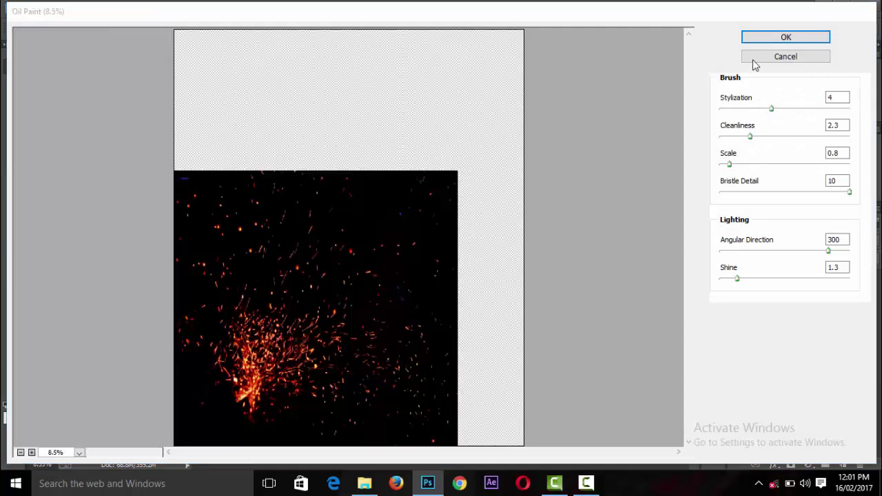
left_click(755, 60)
left_click(206, 9)
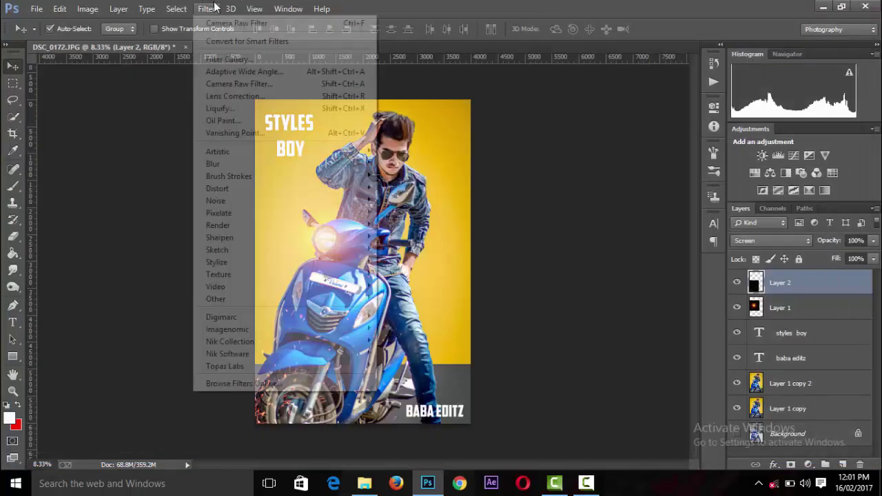
left_click(407, 254)
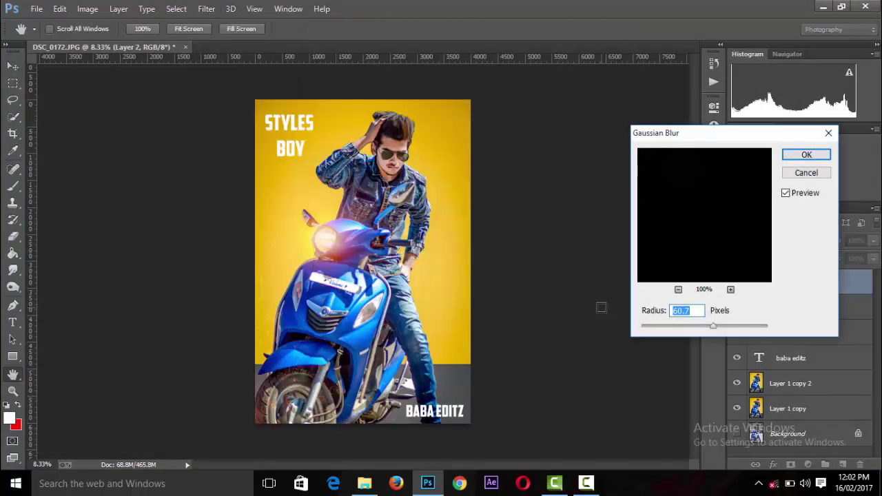
left_click(805, 156)
key("ctrl+minus")
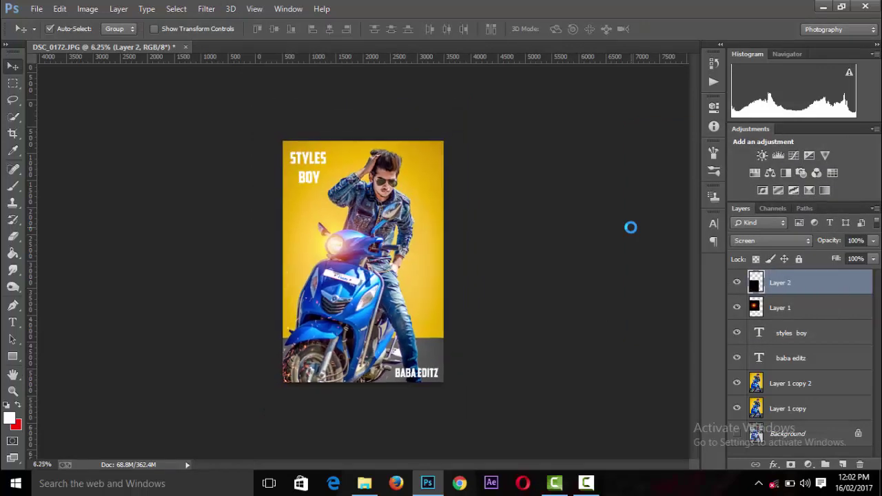
key("ctrl+minus")
key("ctrl+minus")
key("ctrl+plus")
key("ctrl+plus")
key("ctrl+plus")
key("ctrl+plus")
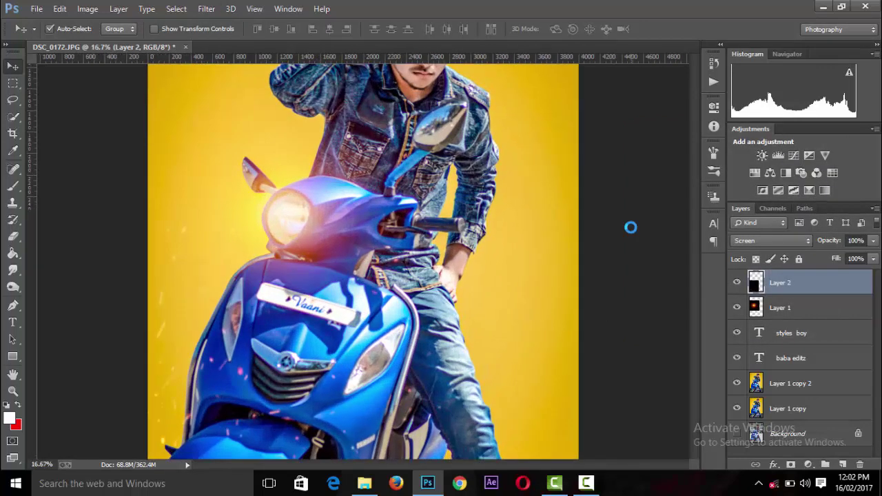
key("ctrl+minus")
key("ctrl+minus")
key("ctrl+minus")
key("ctrl+minus")
key("ctrl+plus")
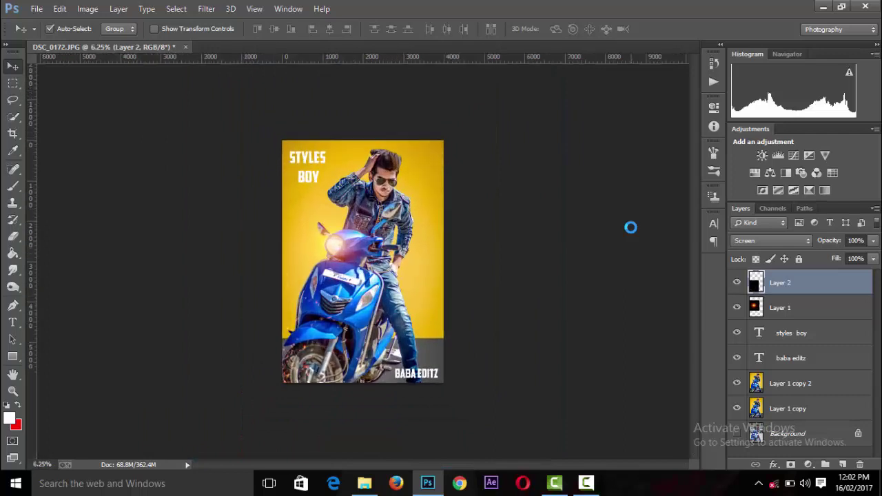
- Add a Selective Color layer above Layer 1 copy 2 with Reds Black at -69
left_click(777, 390)
left_click(809, 464)
left_click(774, 455)
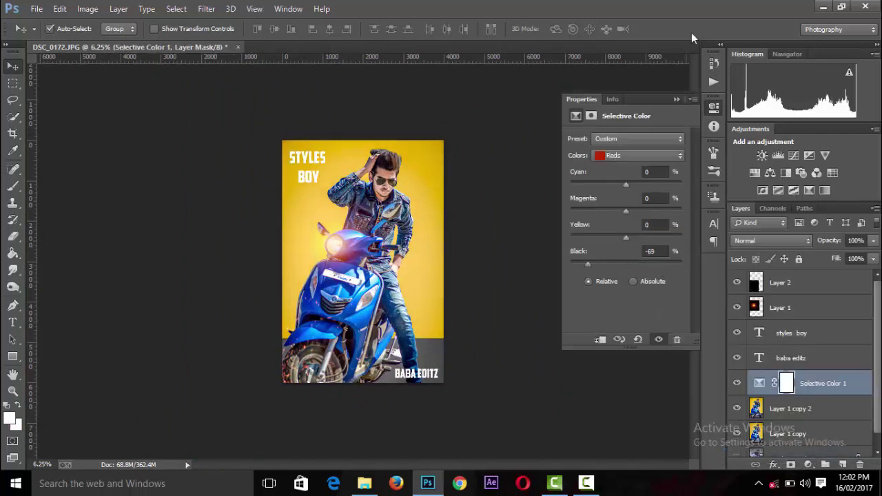
left_click(677, 99)
key("ctrl+minus")
key("ctrl+minus")
key("ctrl+minus")
key("ctrl+minus")
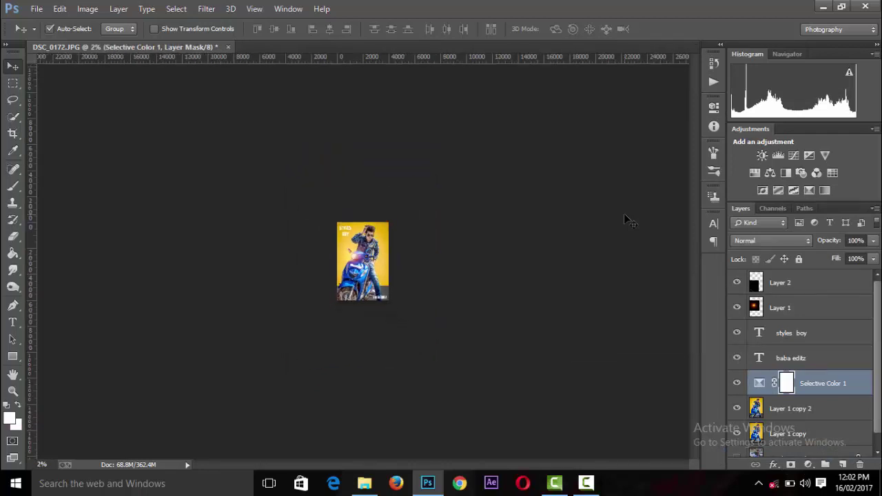
key("ctrl+plus")
key("ctrl+plus")
key("ctrl+plus")
key("ctrl+plus")
left_click(737, 383)
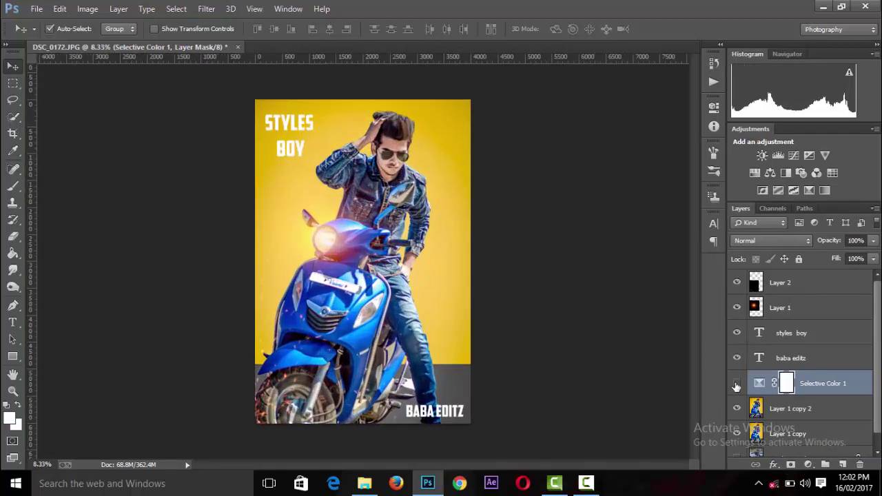
left_click(737, 384)
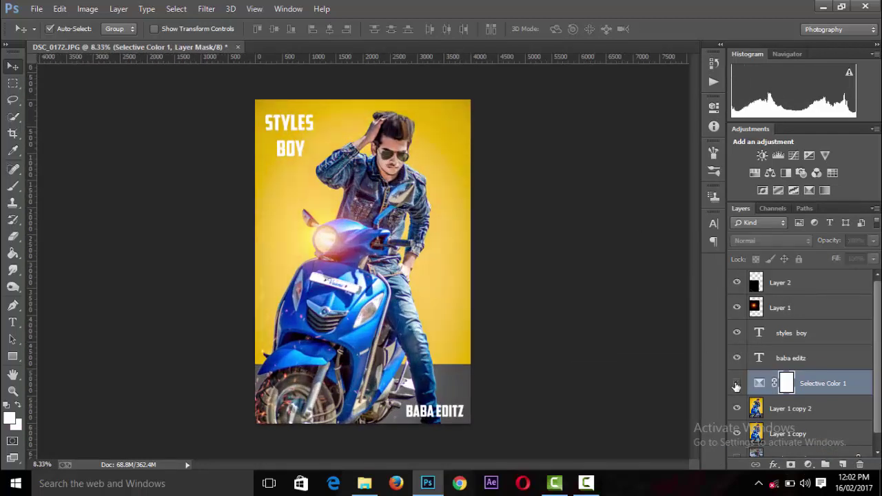
- Switch to the Brush Tool with black as the painting colour
left_click(12, 235)
left_click(76, 232)
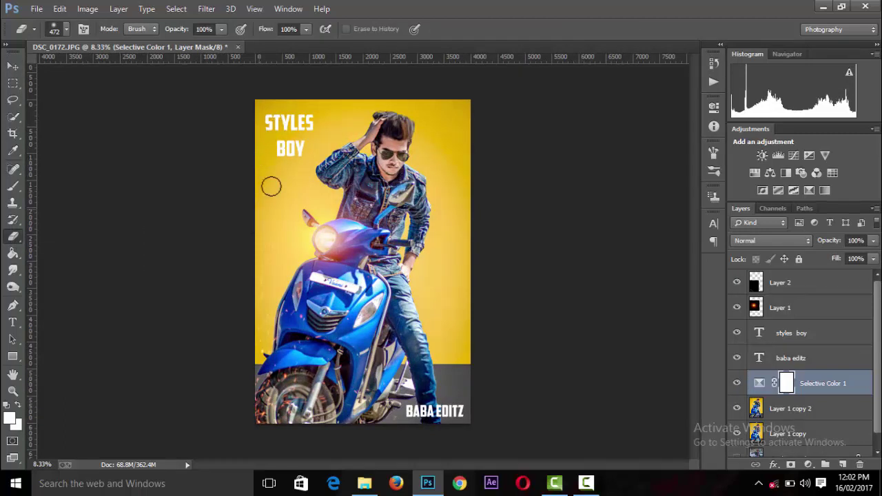
left_click(12, 185)
left_click(69, 183)
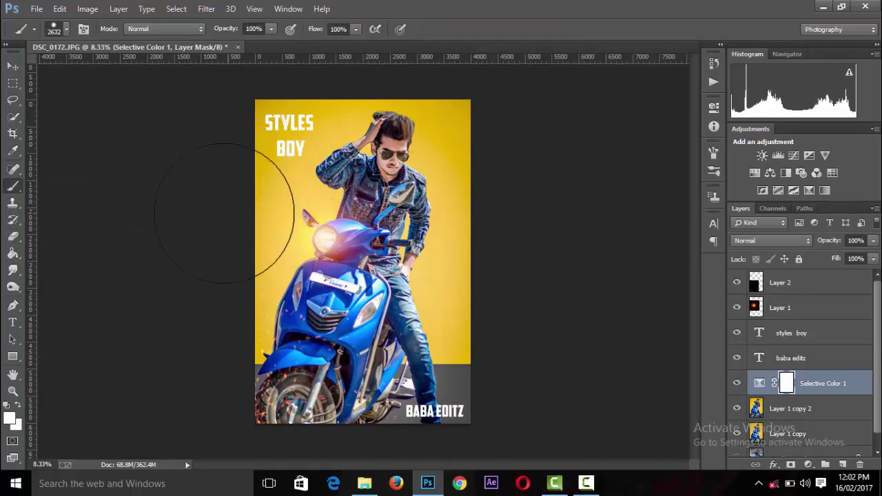
left_click(9, 417)
left_click(796, 250)
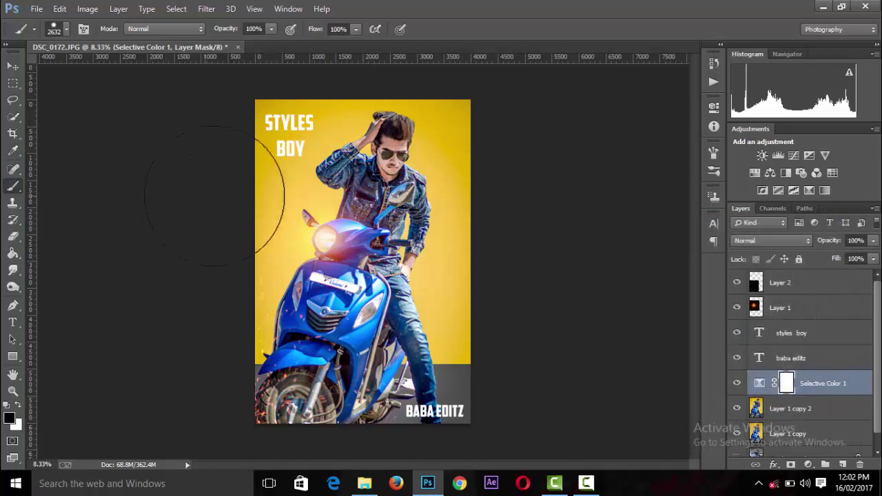
- Check the brush presets and zoom around the photo to review the mask
left_click(67, 31)
left_click(260, 131)
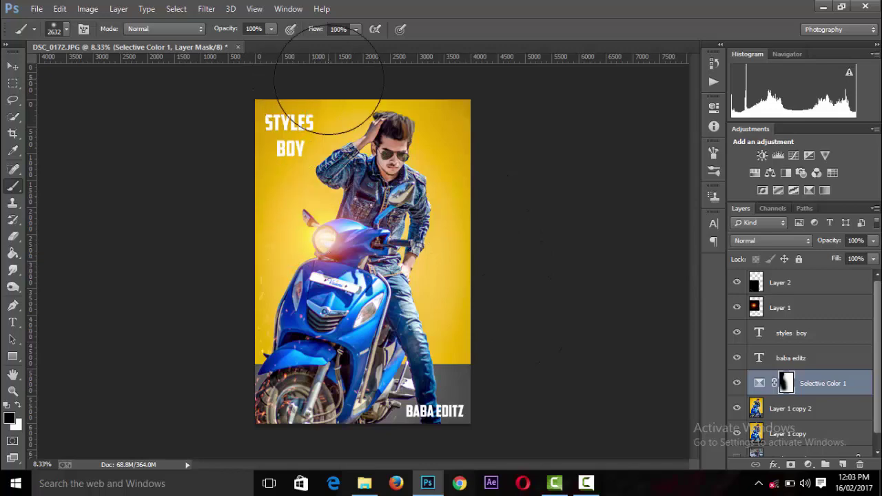
double_click(354, 58)
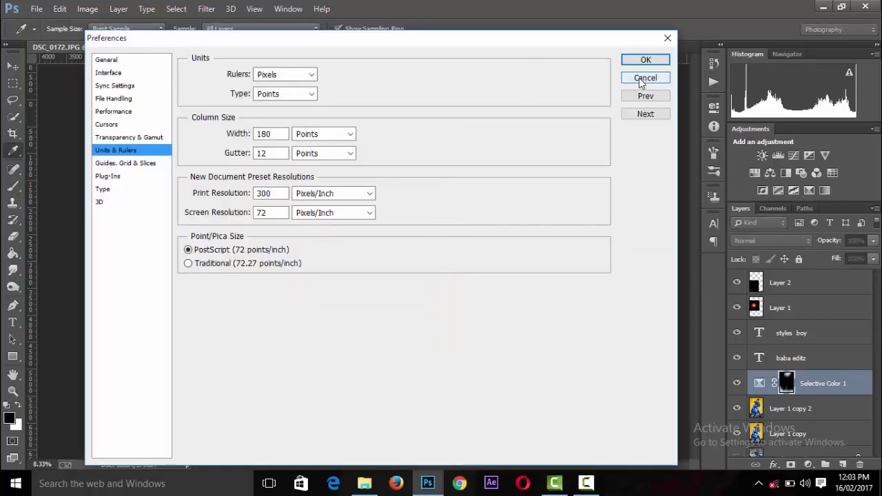
key("Escape")
key("ctrl+minus")
key("ctrl+minus")
key("ctrl+minus")
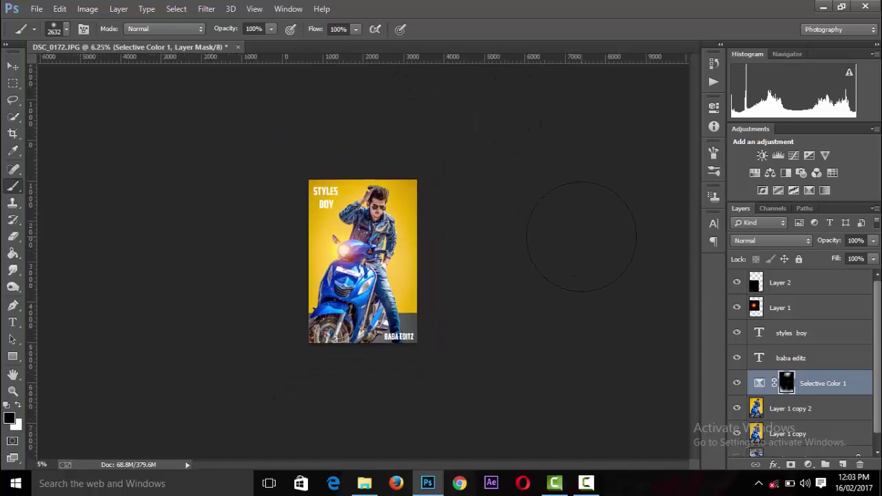
key("ctrl+minus")
key("ctrl+plus")
key("ctrl+plus")
key("ctrl+plus")
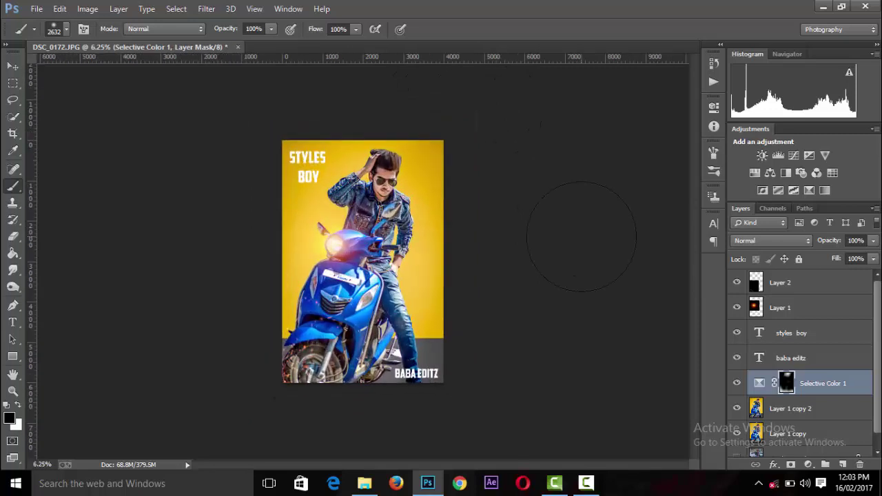
key("ctrl+plus")
key("ctrl+minus")
key("ctrl+minus")
key("ctrl+plus")
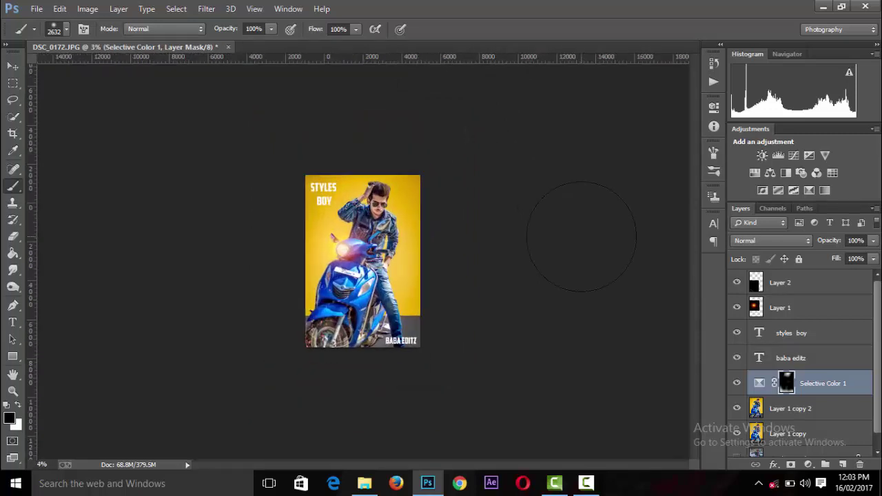